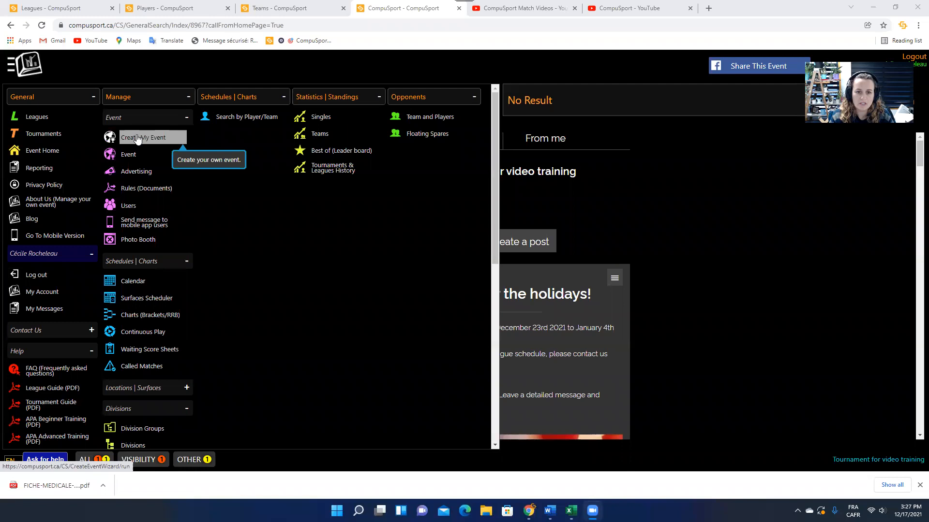
From the event home page, open Buildings | Bars | Rooms under Locations | Surfaces.
left_click(58, 150)
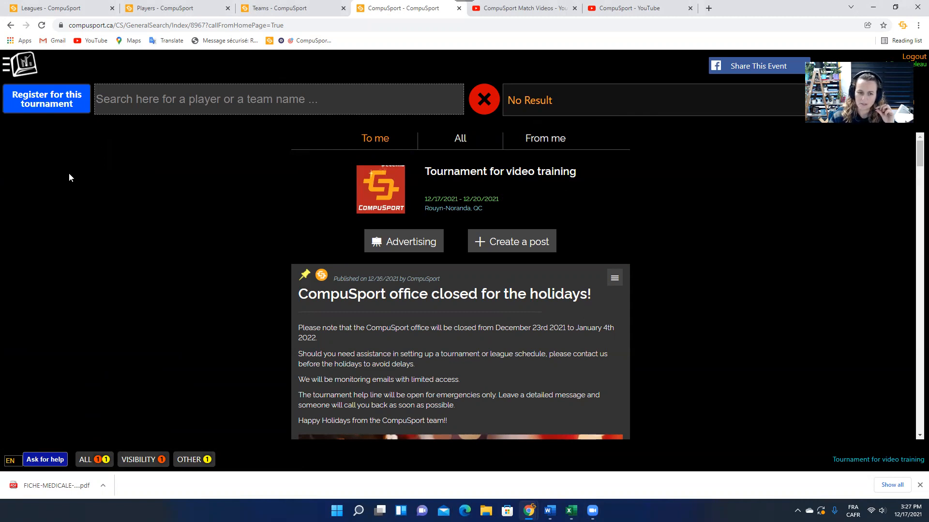
left_click(29, 64)
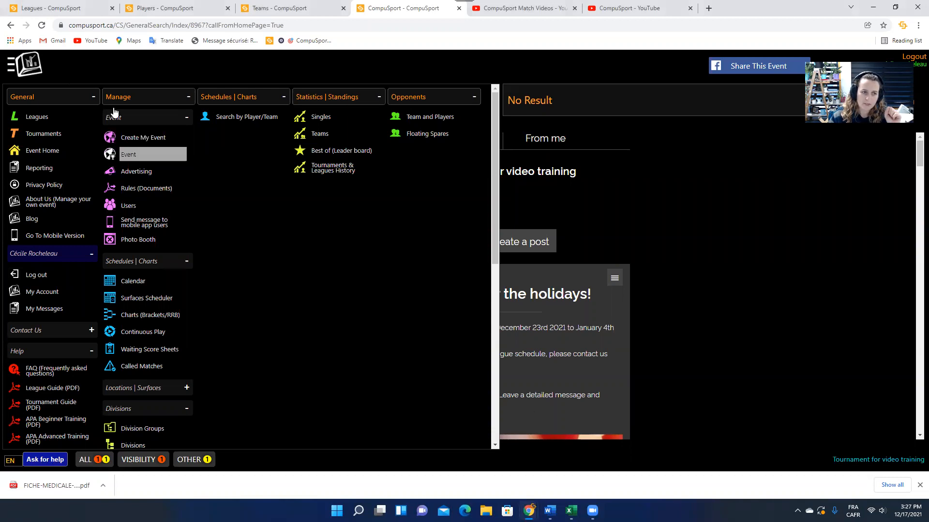
left_click(22, 73)
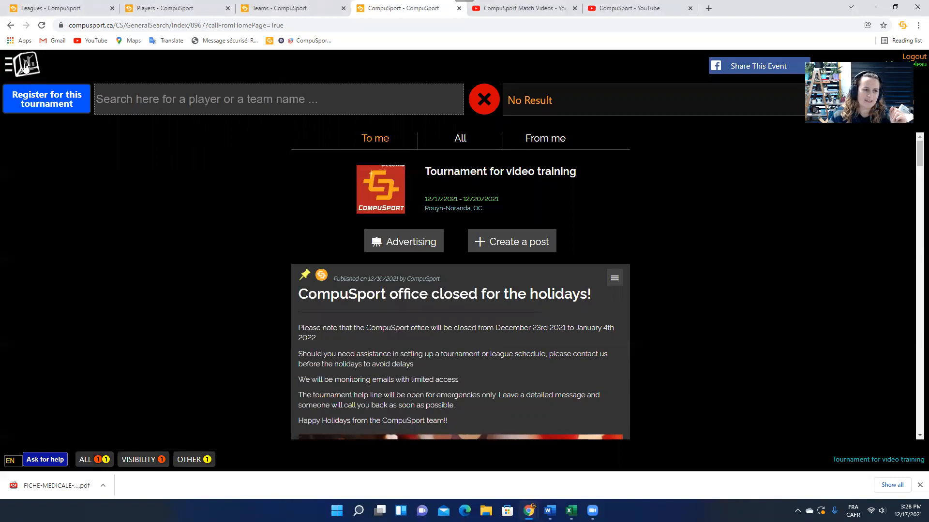
left_click(26, 66)
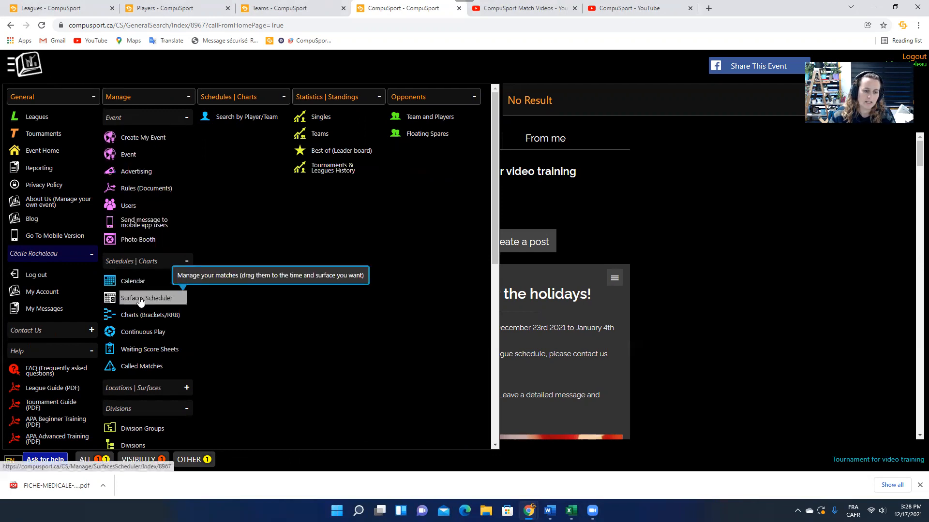
scroll(163, 304, "down", 4)
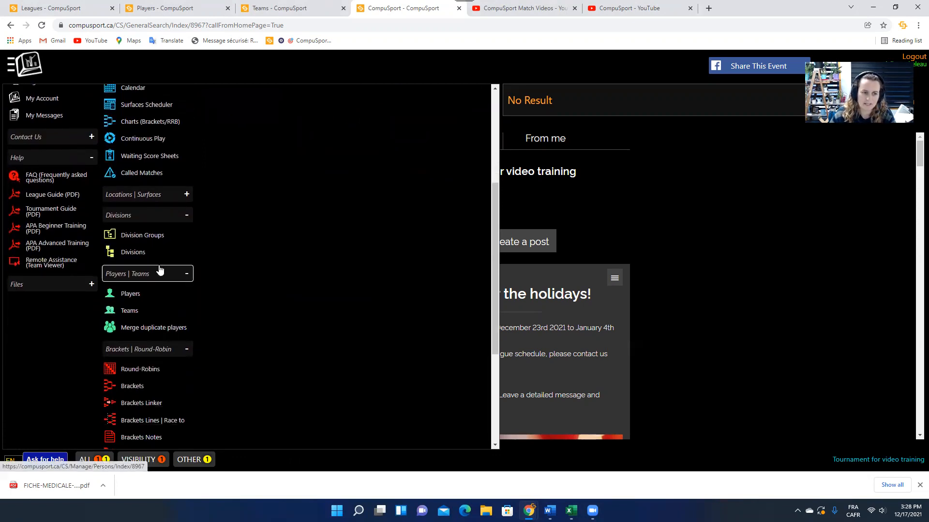
scroll(221, 254, "up", 4)
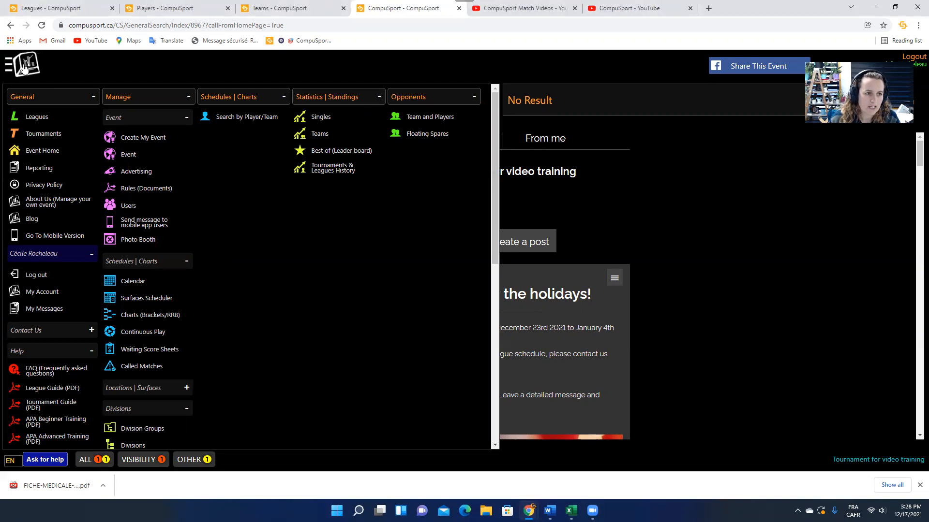
scroll(161, 369, "down", 8)
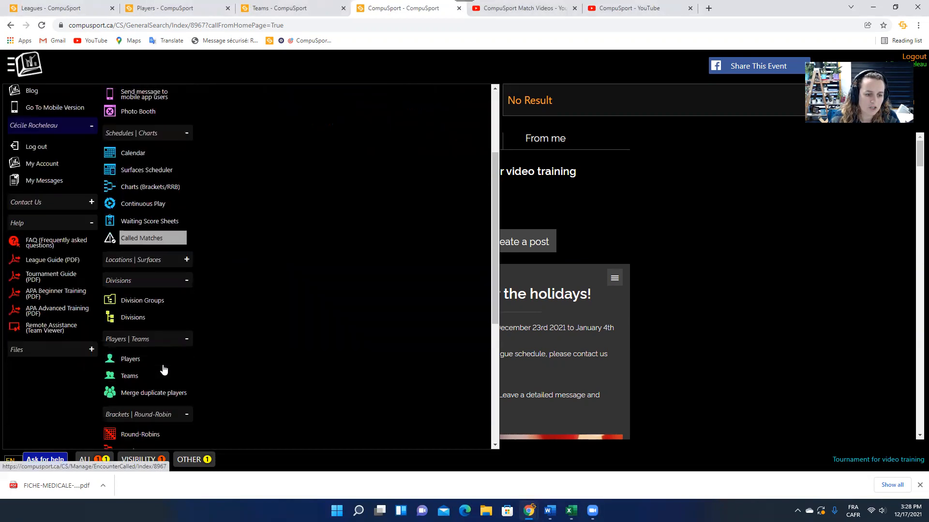
scroll(163, 369, "up", 8)
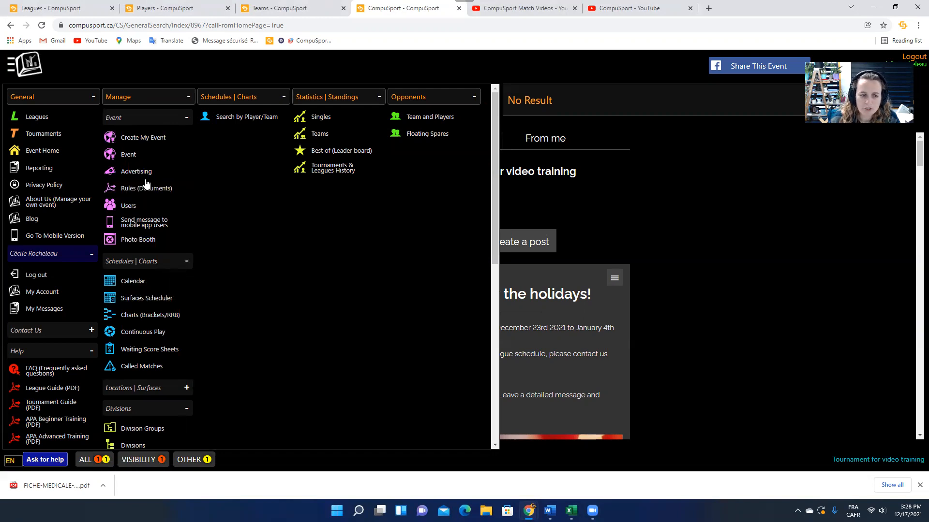
scroll(160, 237, "down", 3)
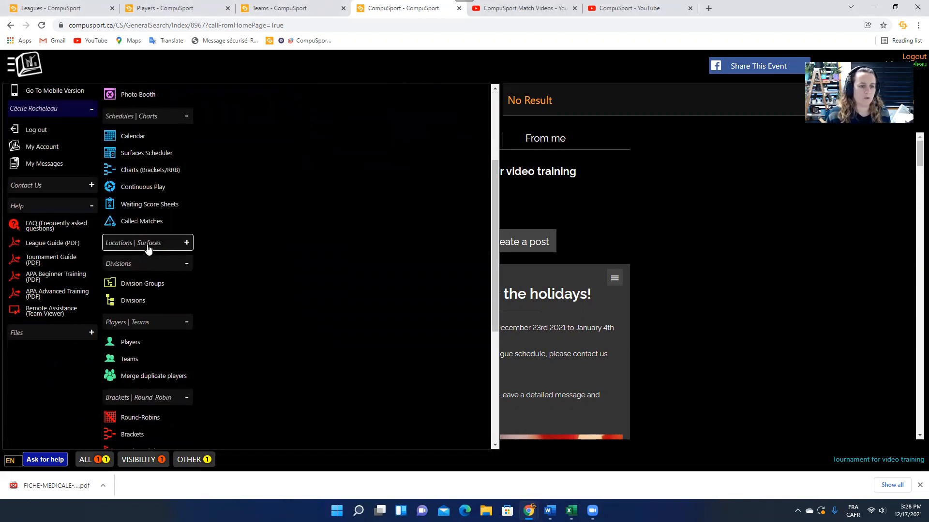
left_click(148, 247)
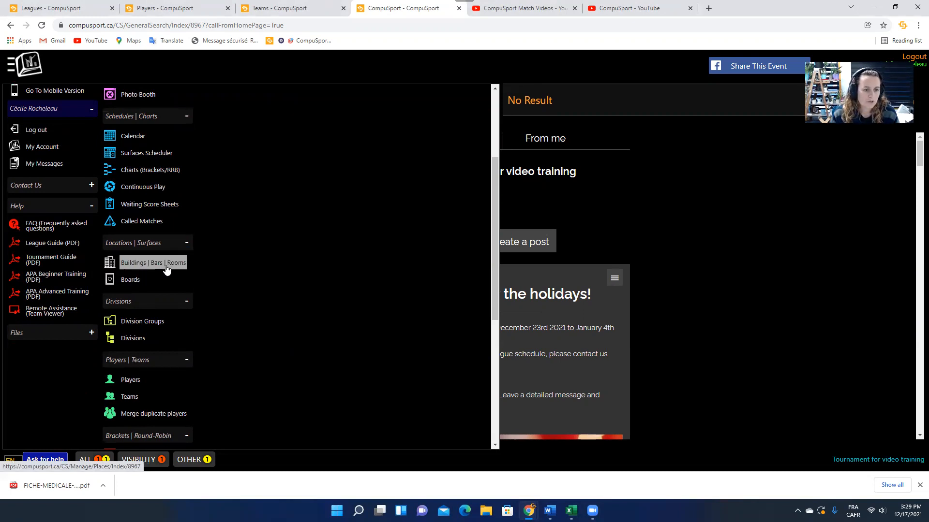
left_click(132, 262)
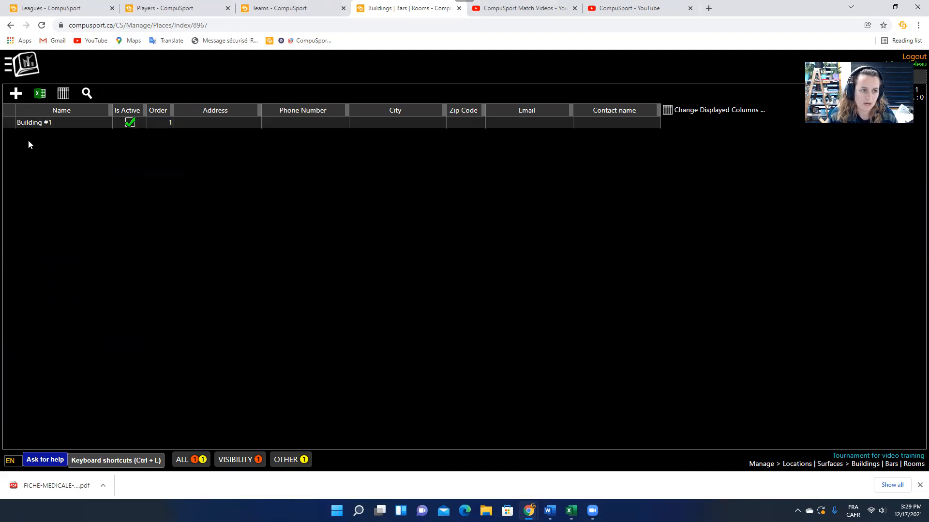
Rename the location 'Building #1' to 'Casino' and save it.
left_click(33, 123)
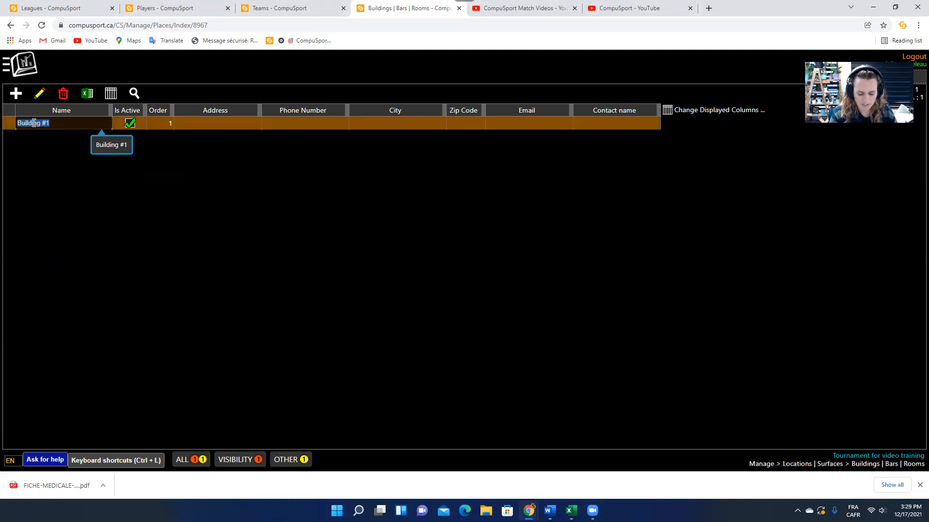
type("Casino")
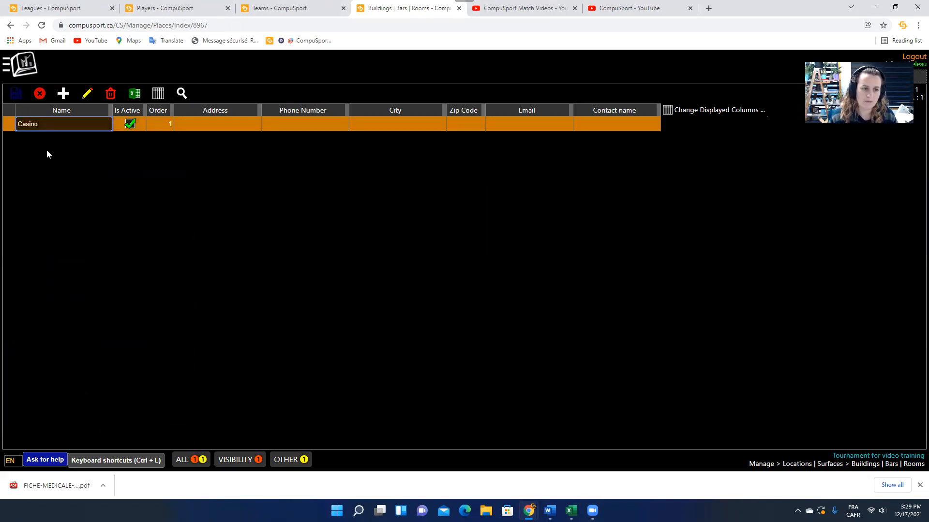
left_click(16, 94)
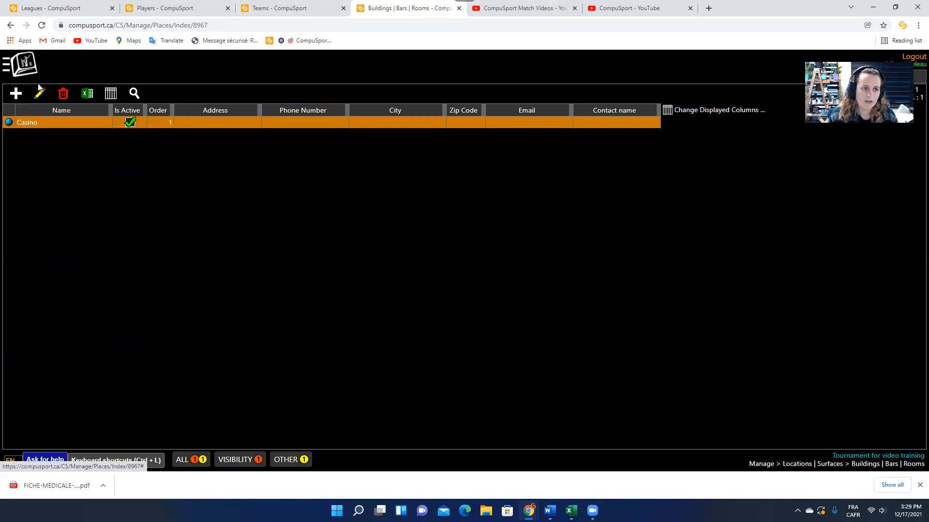
left_click(28, 70)
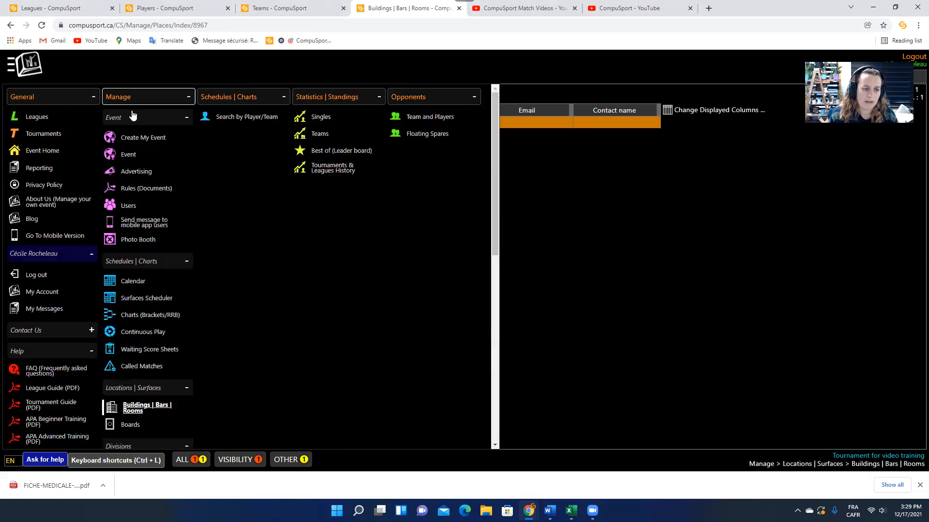
Go to the event's Boards page under Locations | Surfaces.
scroll(149, 369, "down", 1)
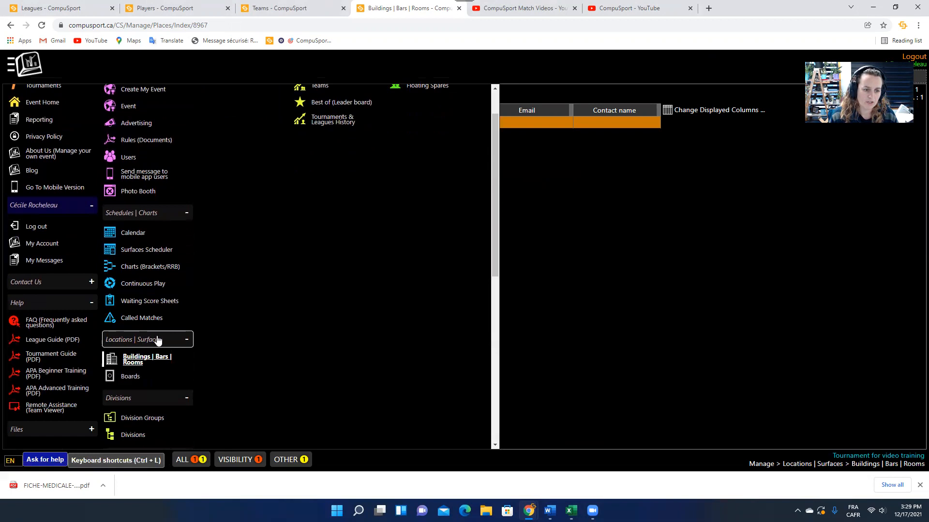
left_click(135, 377)
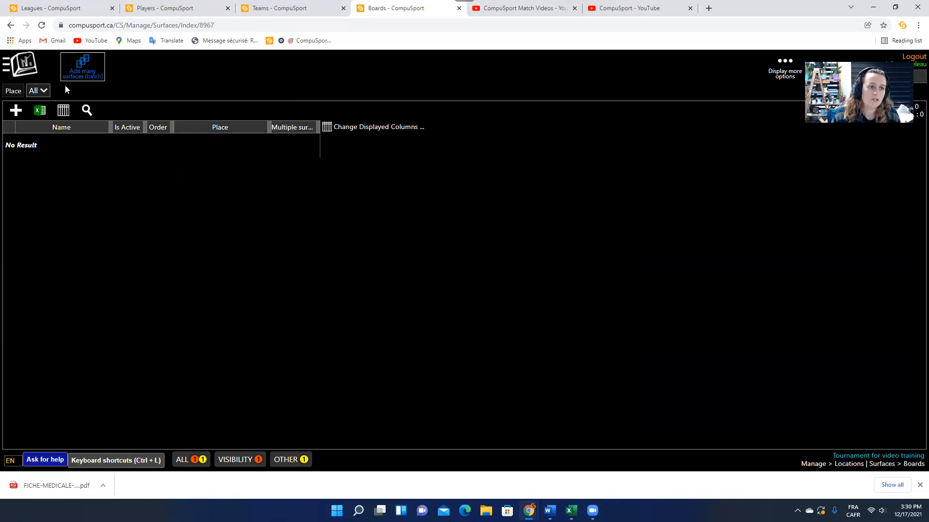
Batch-add 20 single-surface boards placed in Casino, numbered 1 to 20.
left_click(76, 63)
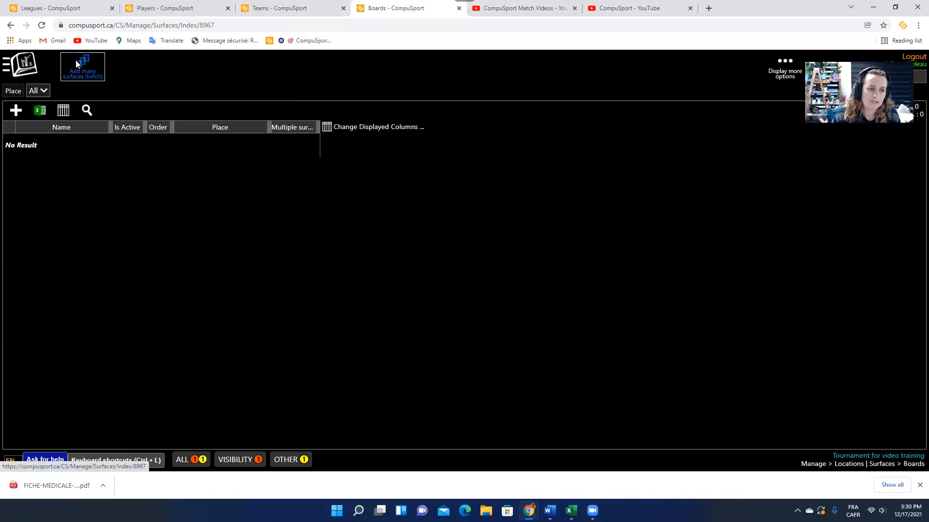
left_click_drag(408, 71, 341, 132)
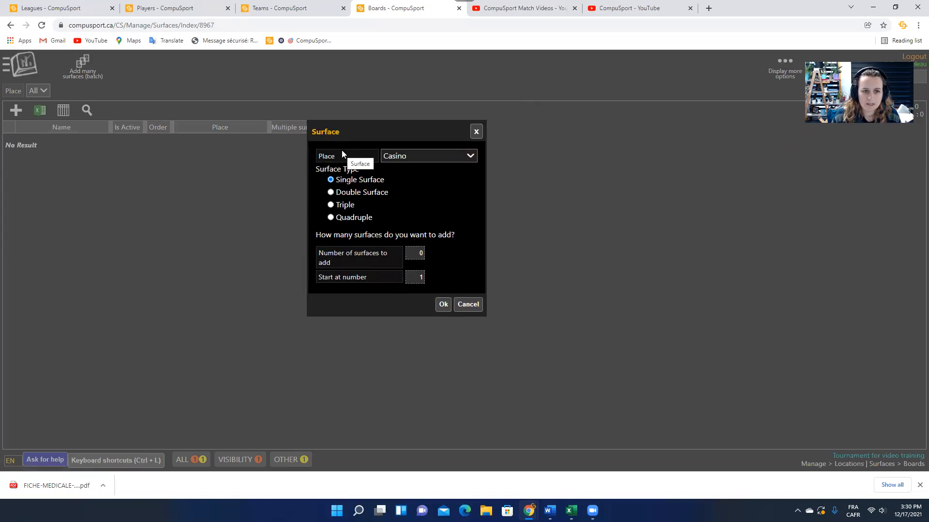
left_click(439, 160)
left_click(438, 156)
left_click(430, 157)
left_click(416, 157)
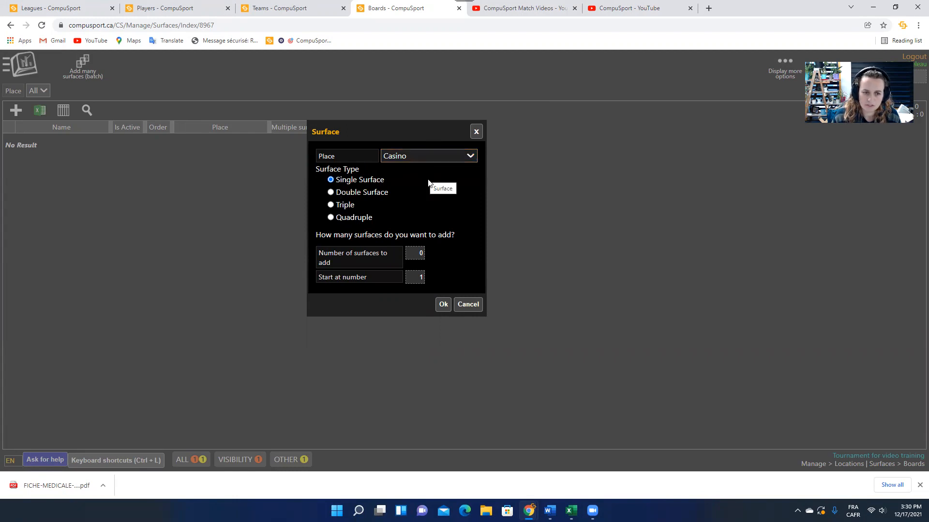
left_click(421, 252)
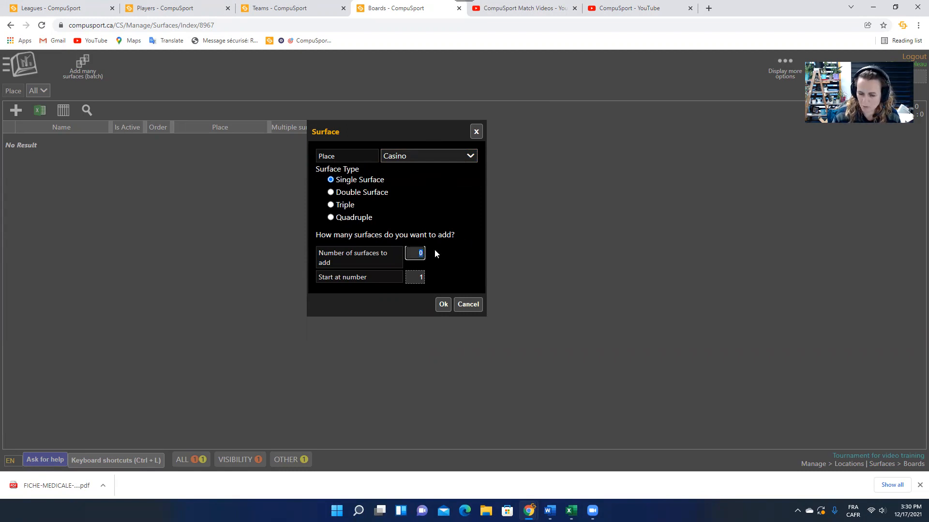
type("20")
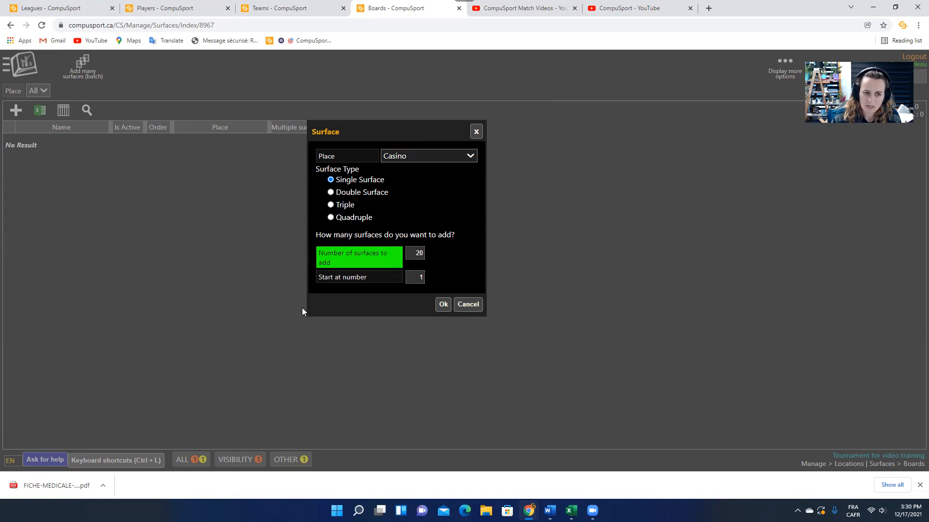
left_click(409, 282)
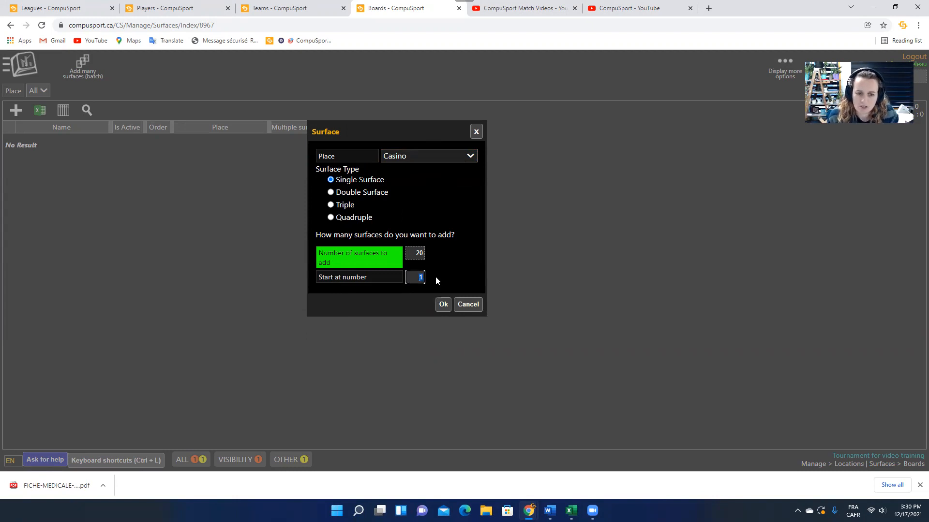
type("20")
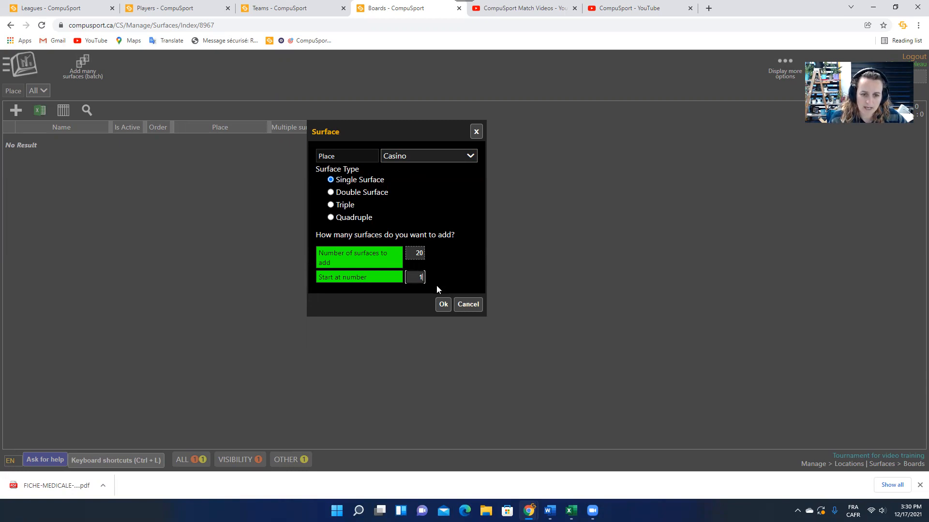
left_click(443, 306)
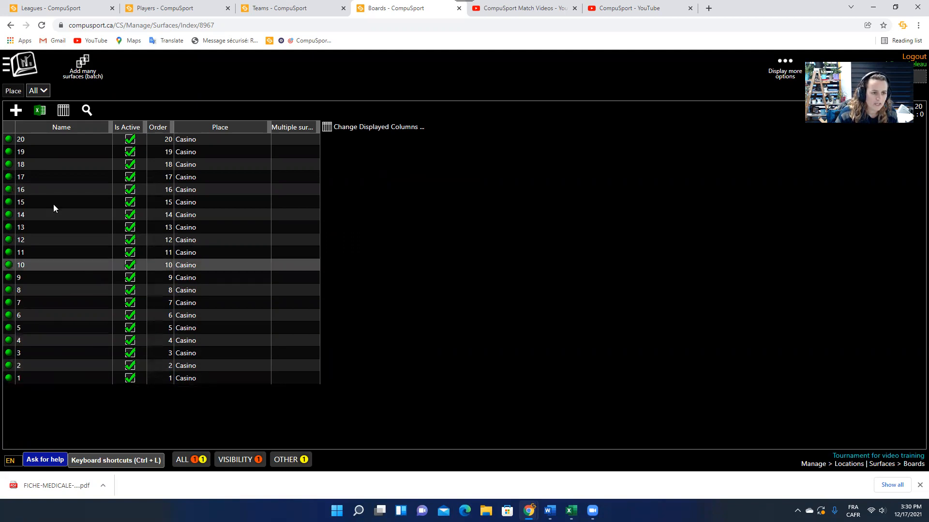
Check board 1's name without editing it, then bring up the site navigation menu.
double_click(21, 378)
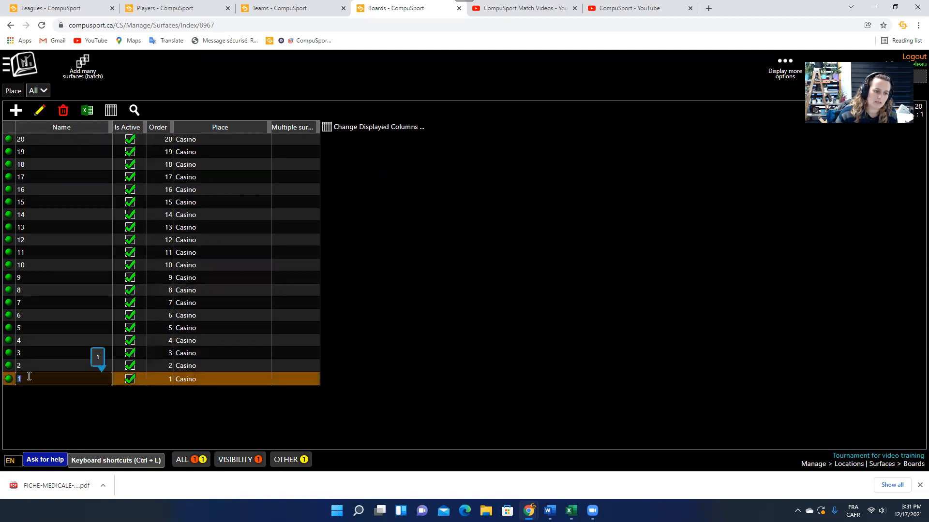
left_click(41, 406)
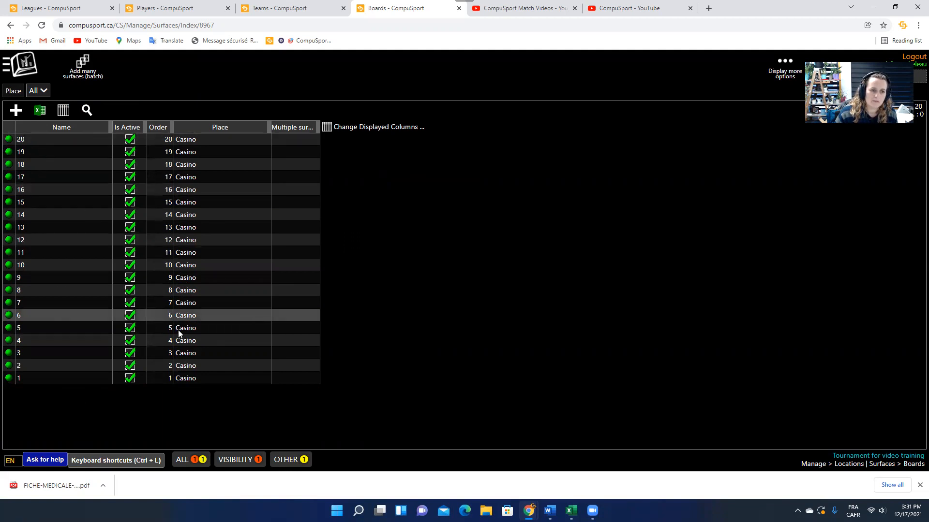
left_click(21, 71)
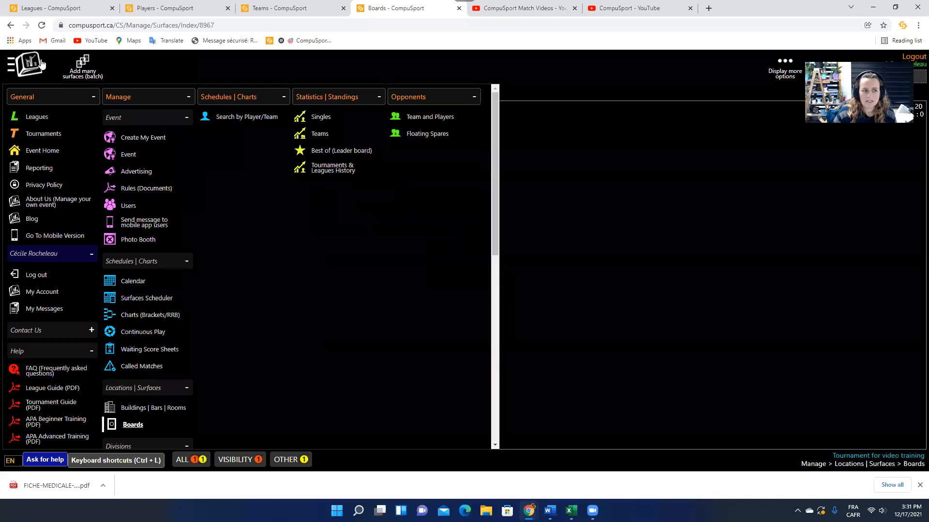
Open the Divisions page from the Manage section of the menu.
scroll(140, 317, "down", 4)
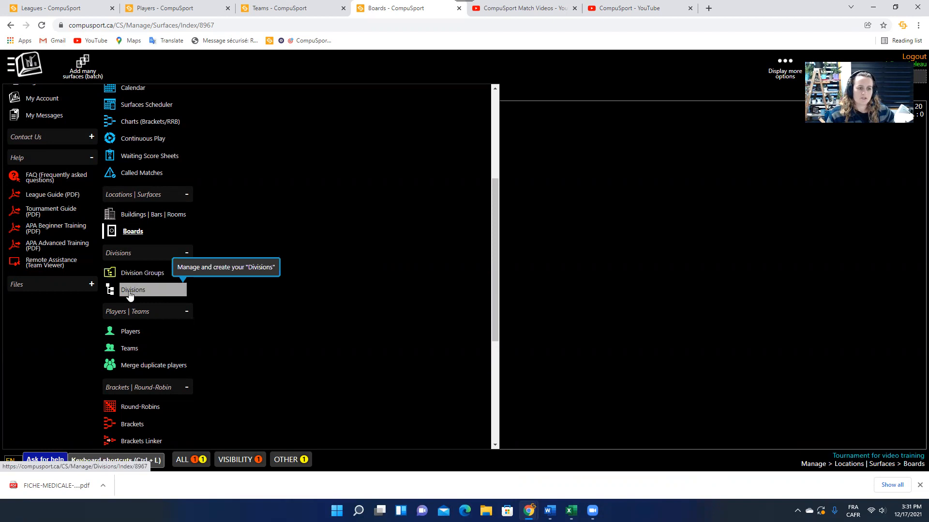
scroll(129, 295, "up", 4)
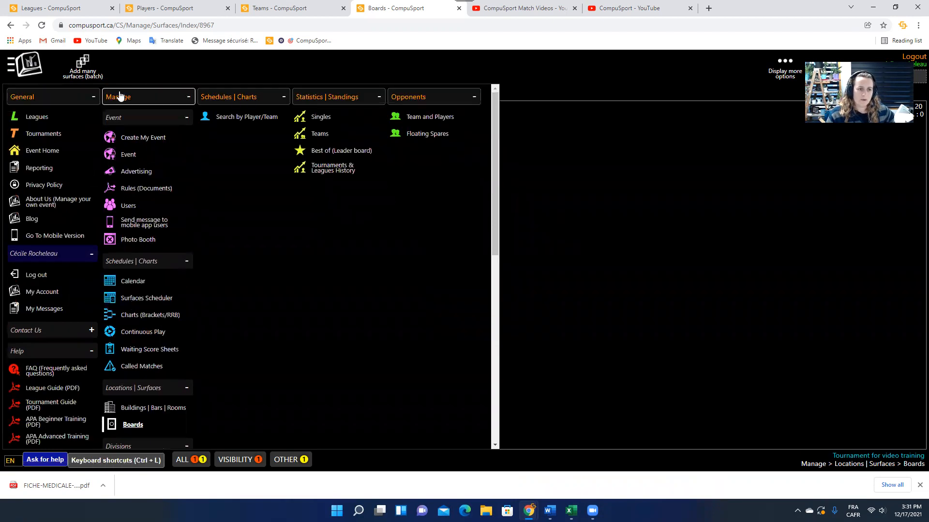
scroll(150, 303, "down", 4)
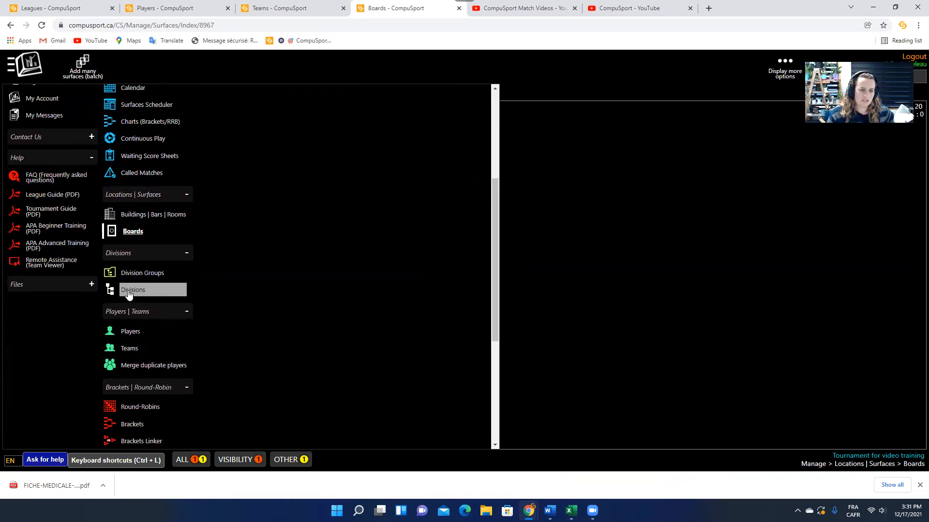
left_click(128, 291)
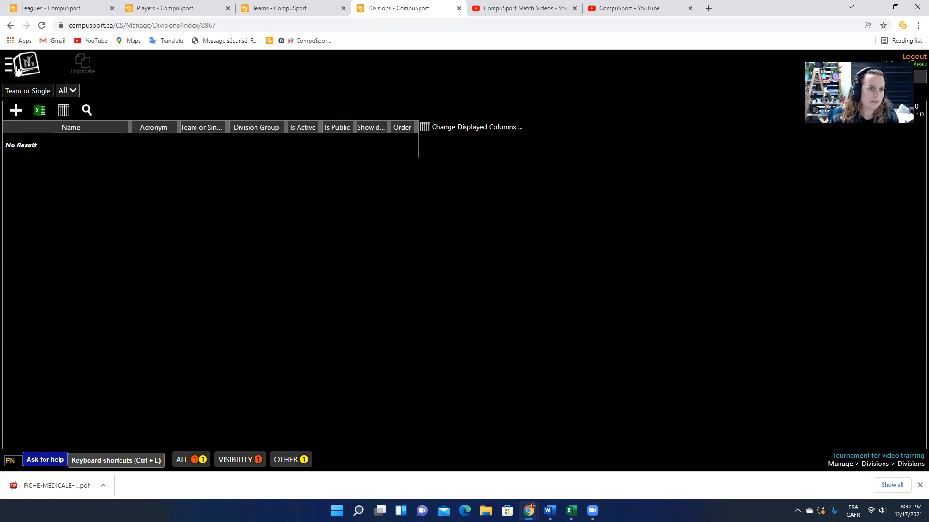
Start a new division named 'Mix Doubles' with a red colour.
left_click(16, 110)
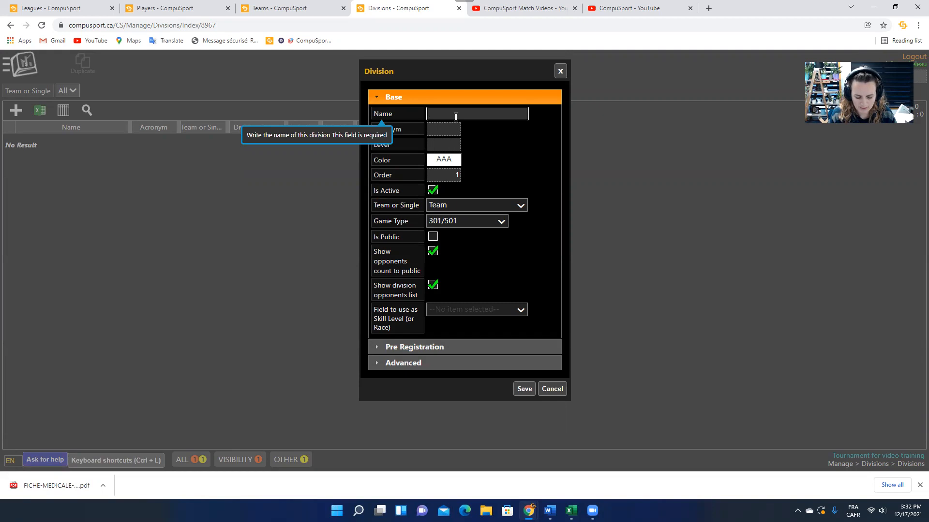
type("Mix")
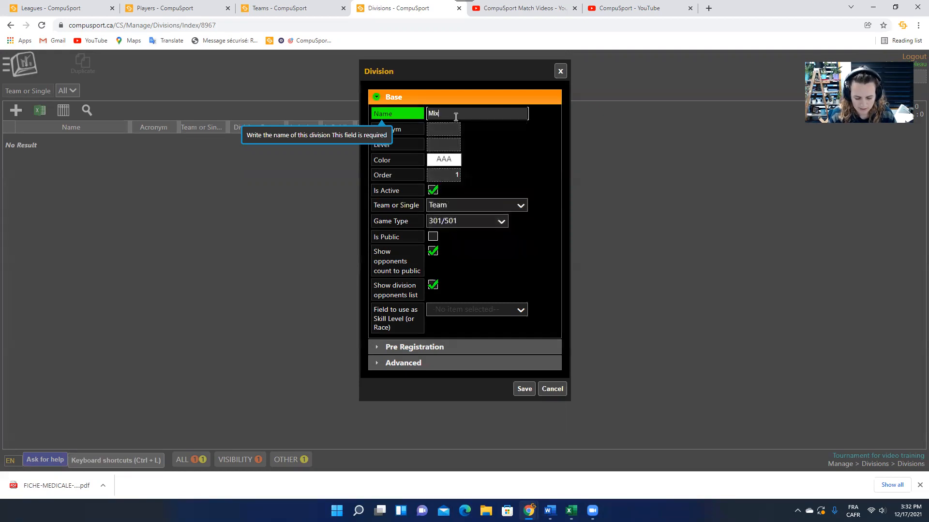
type(" Doubles")
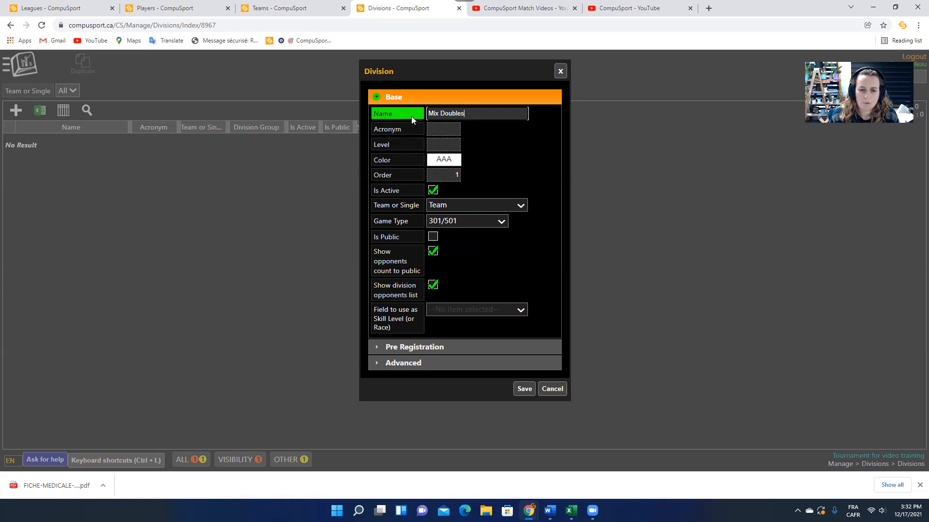
left_click(454, 161)
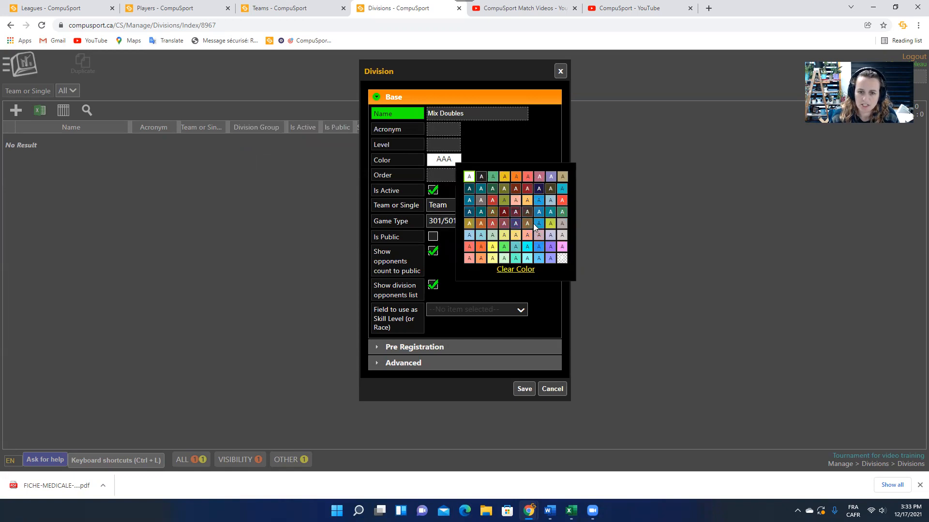
left_click(529, 177)
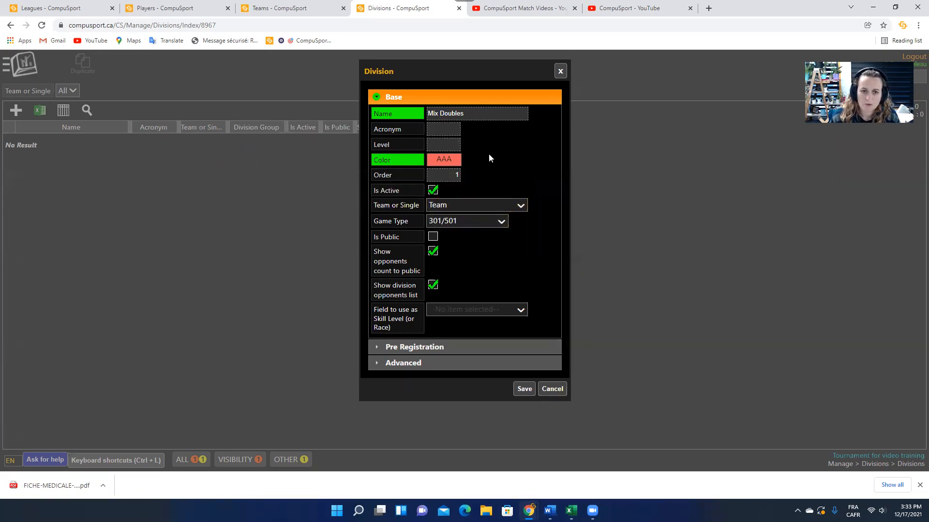
left_click(461, 113)
type("s")
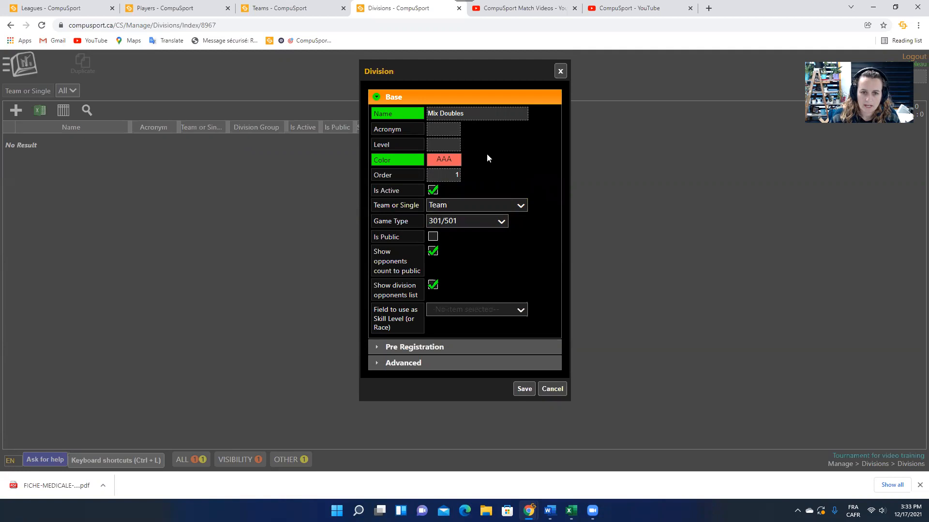
Keep it a Team division, set Game Type to General, and save it.
left_click(465, 208)
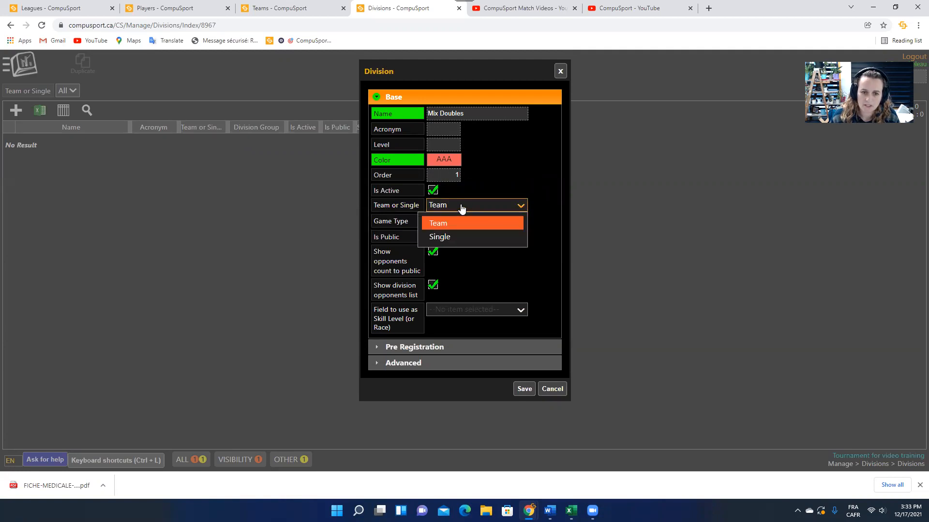
left_click(461, 208)
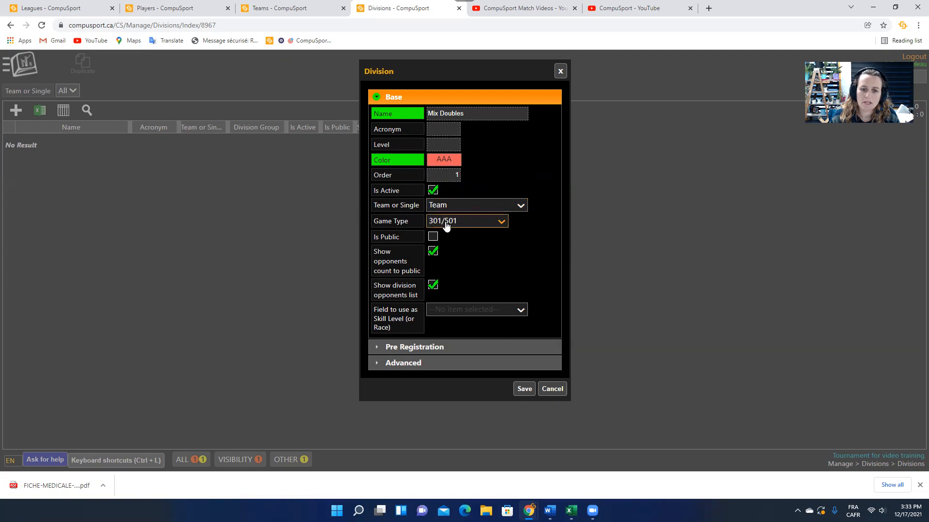
left_click(445, 225)
scroll(458, 268, "up", 1)
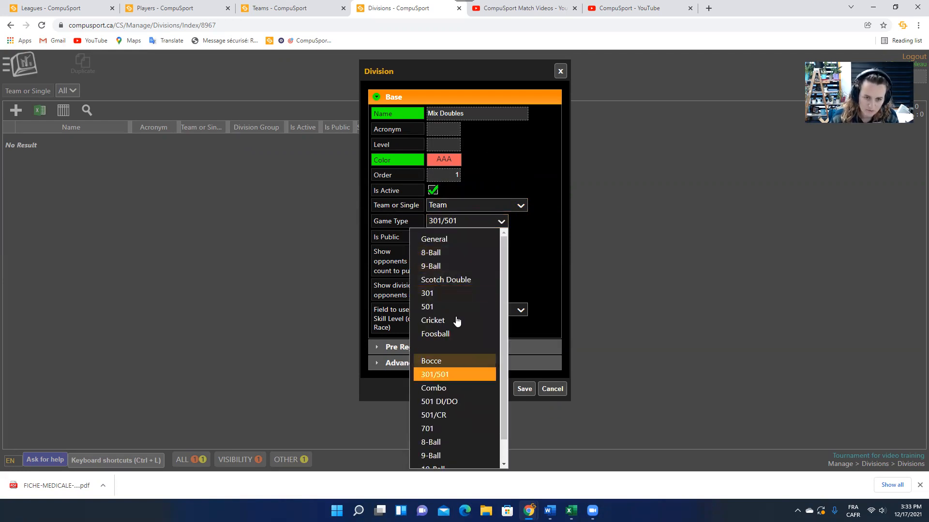
left_click(449, 241)
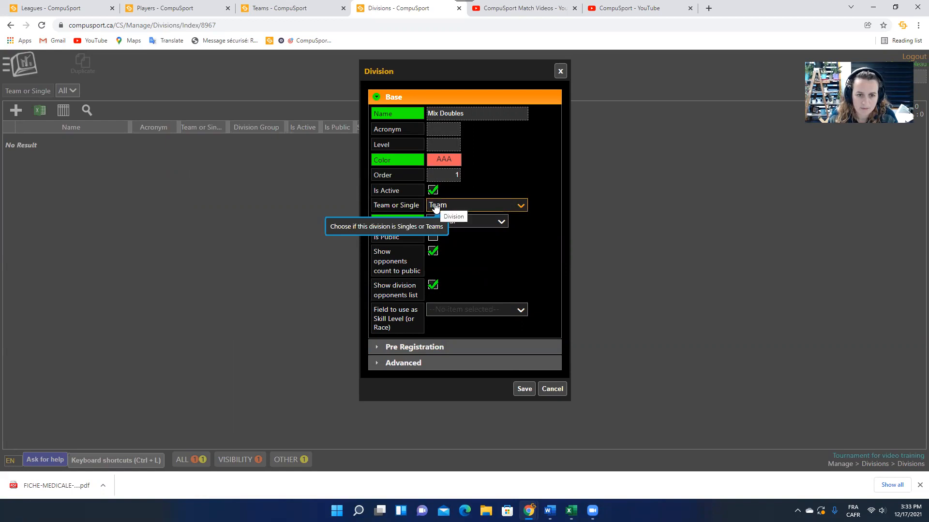
left_click(524, 389)
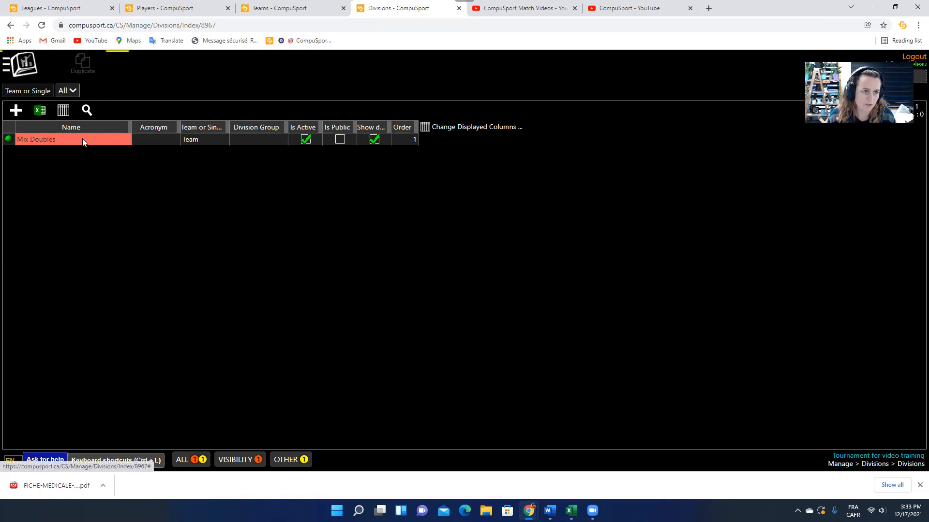
Create and save a blue Team division named 'Jack & Jill'.
left_click(15, 111)
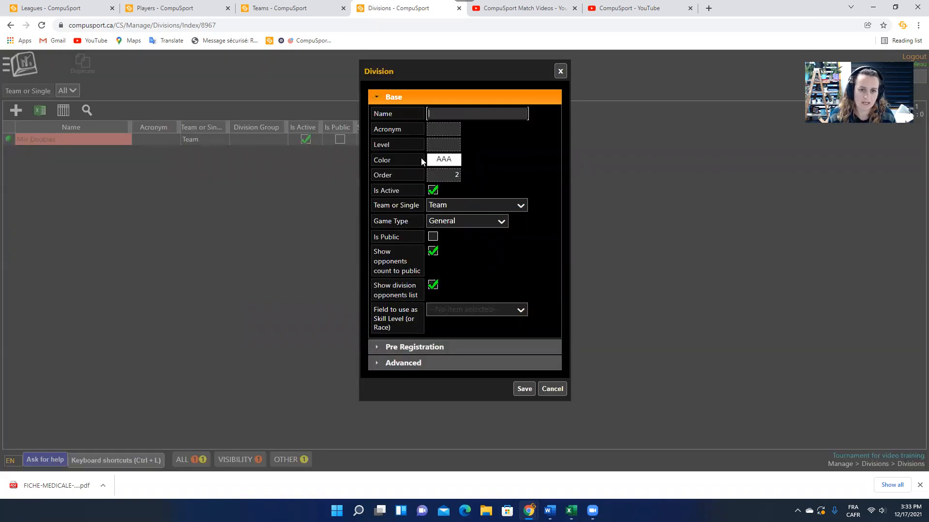
left_click(452, 113)
type("Jack & Jill")
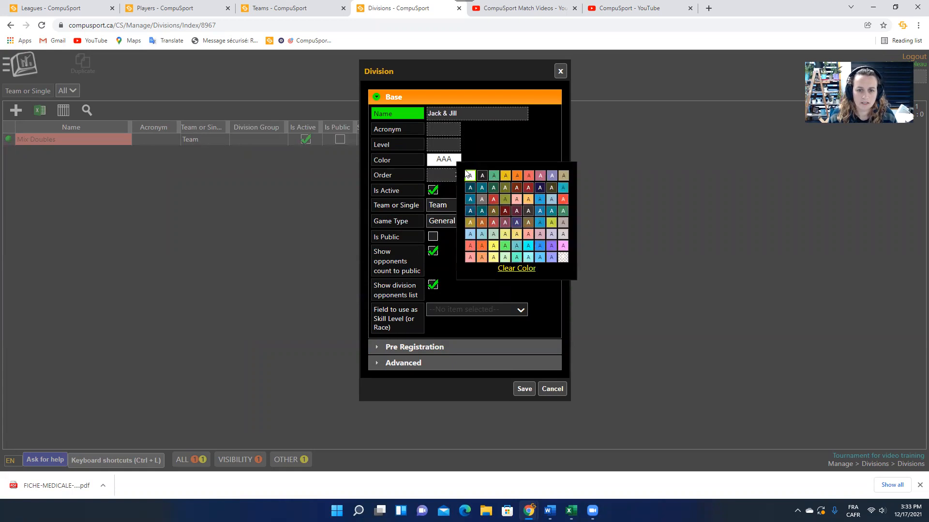
left_click(540, 246)
left_click(523, 388)
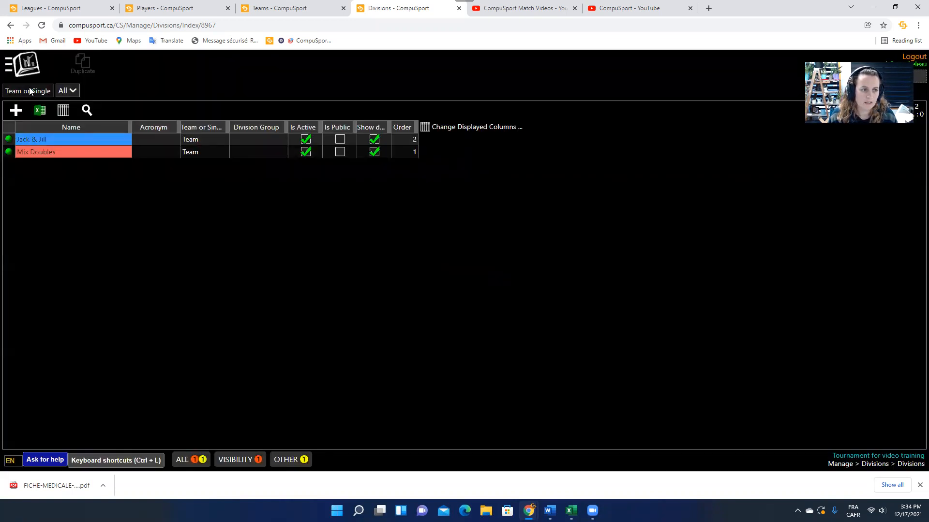
left_click(16, 110)
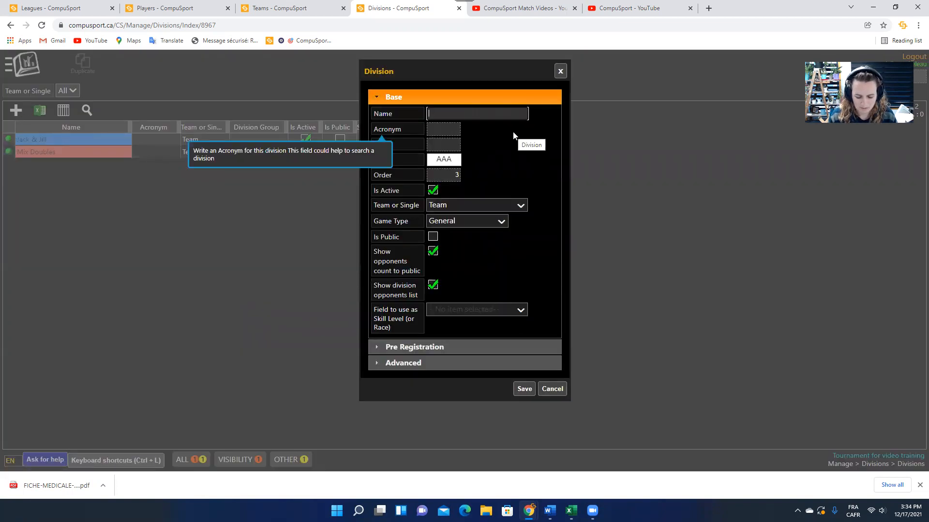
Save 'Singles 8 ball' as a yellow Single-player division.
type("Singles")
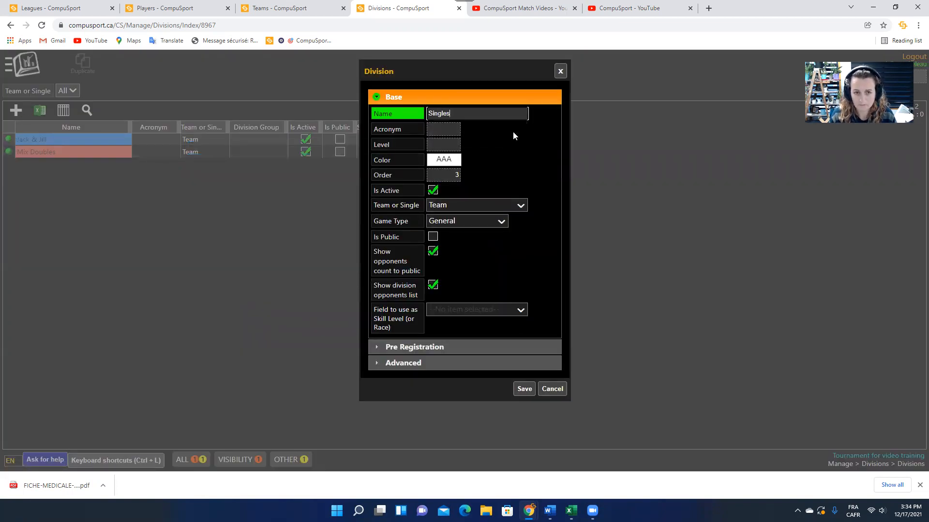
type(" 8 ball")
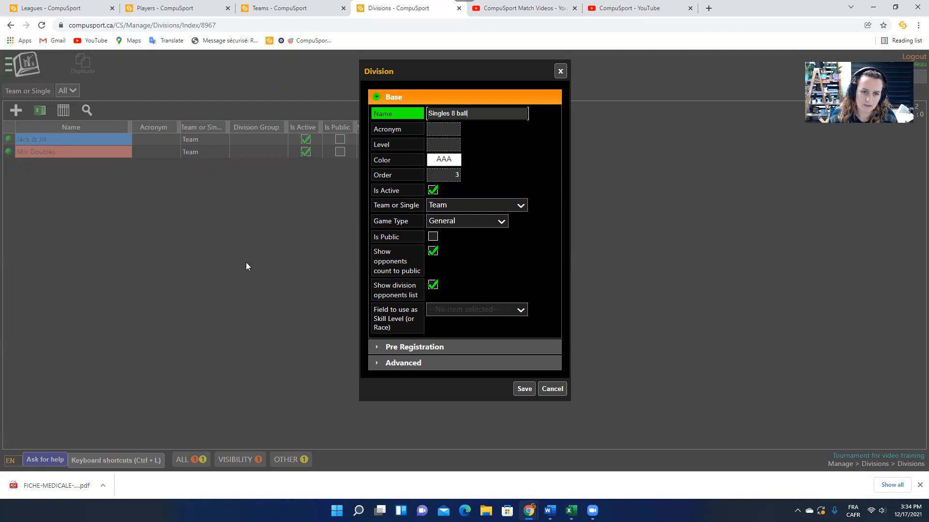
left_click(457, 163)
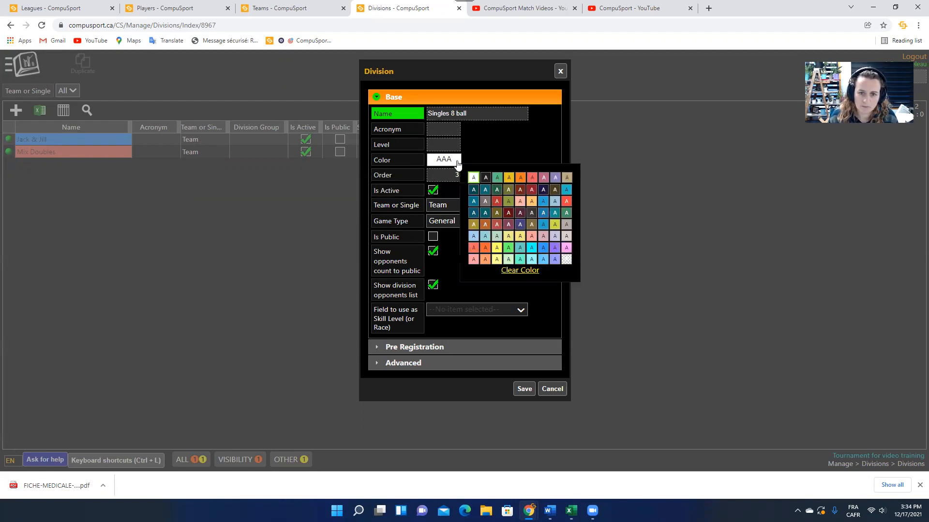
left_click(508, 179)
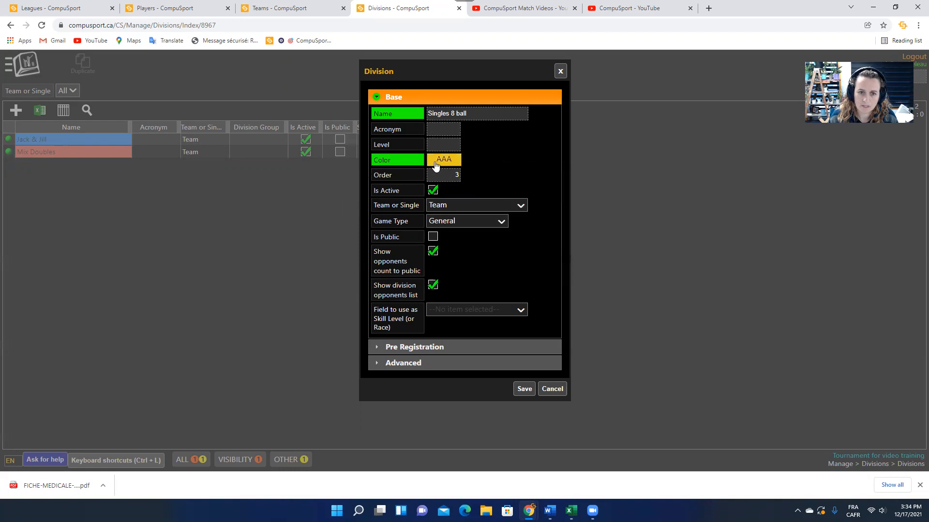
left_click(455, 209)
left_click(453, 242)
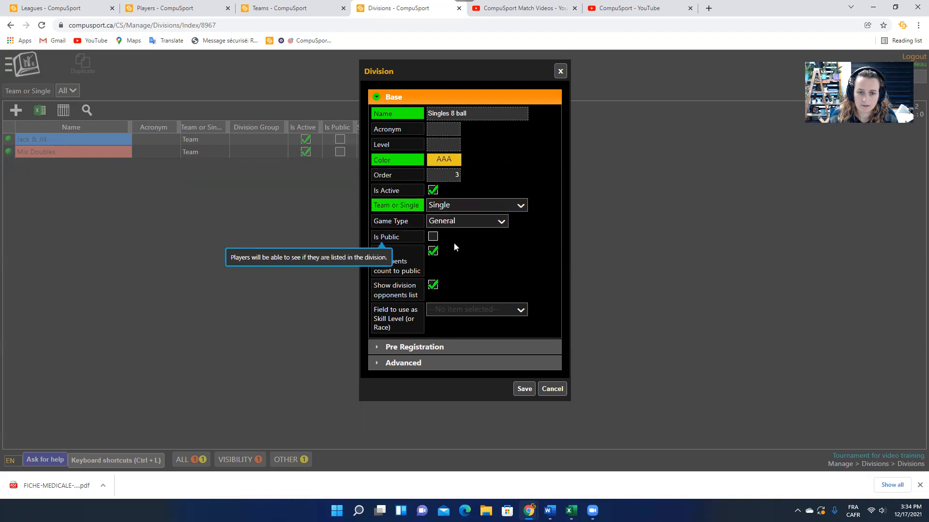
left_click(524, 389)
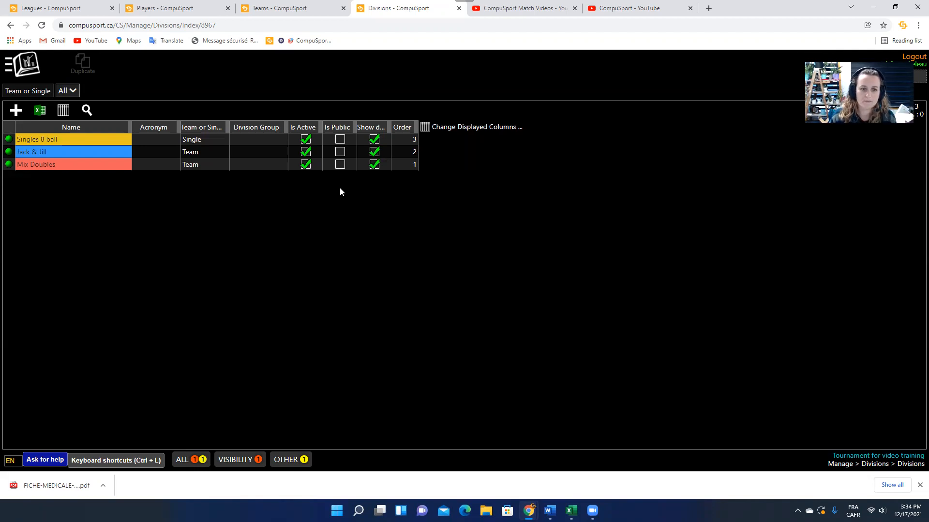
left_click(341, 141)
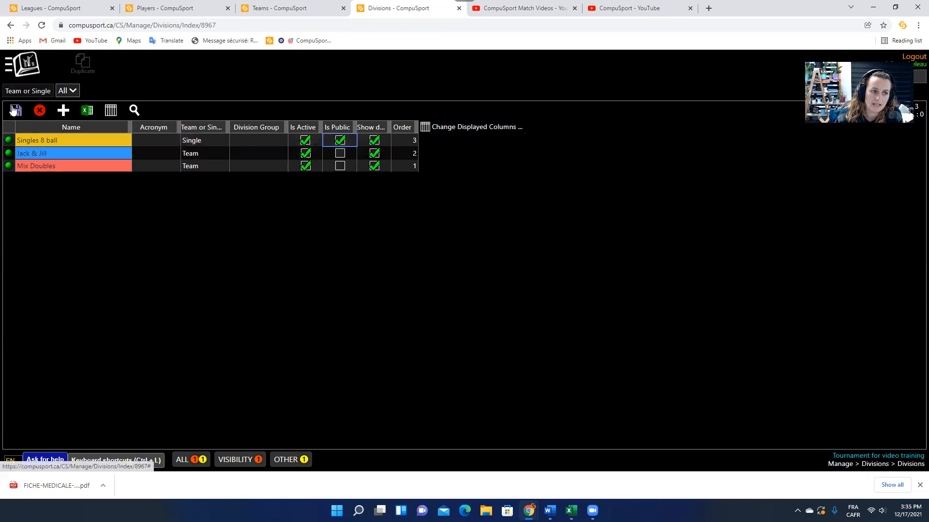
left_click(339, 141)
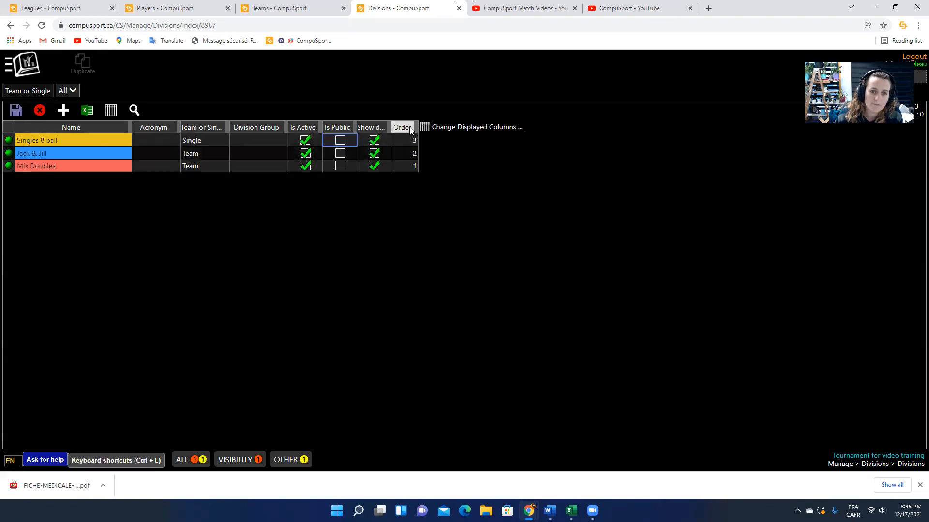
left_click_drag(391, 127, 498, 122)
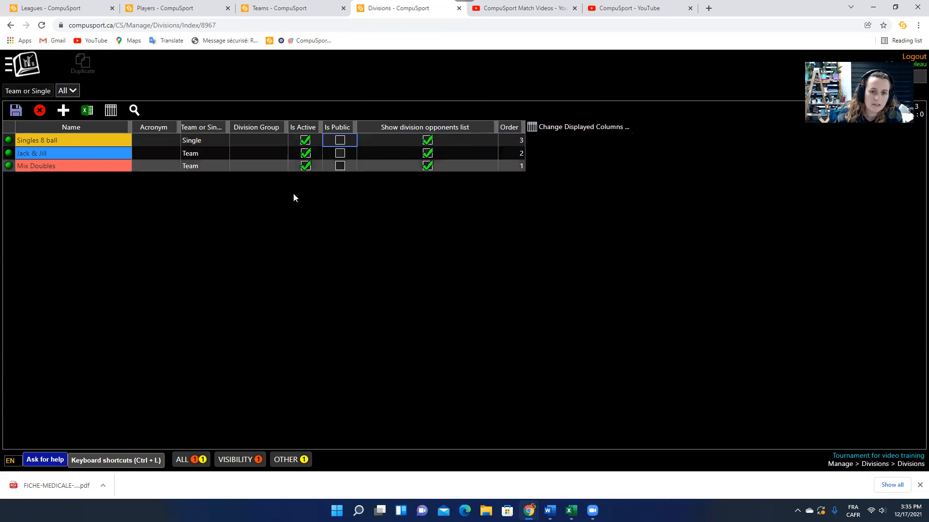
left_click(39, 111)
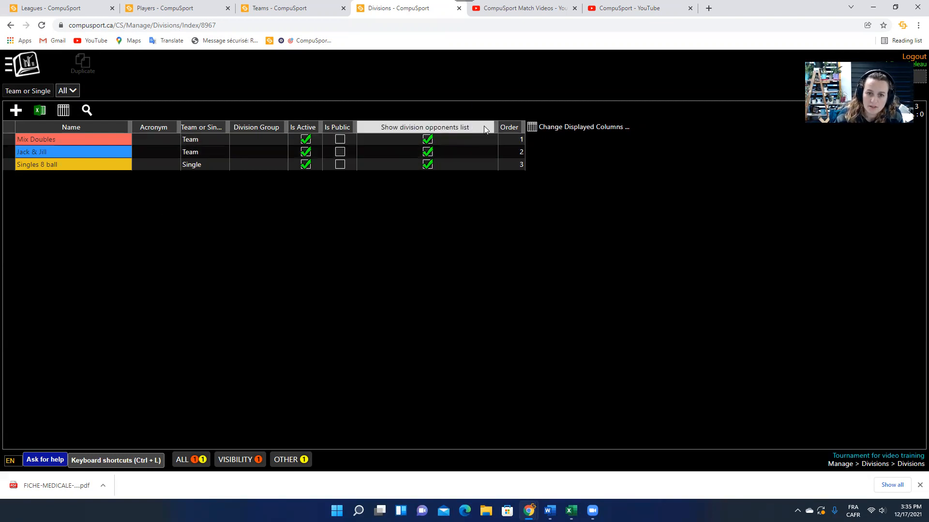
left_click_drag(496, 127, 402, 143)
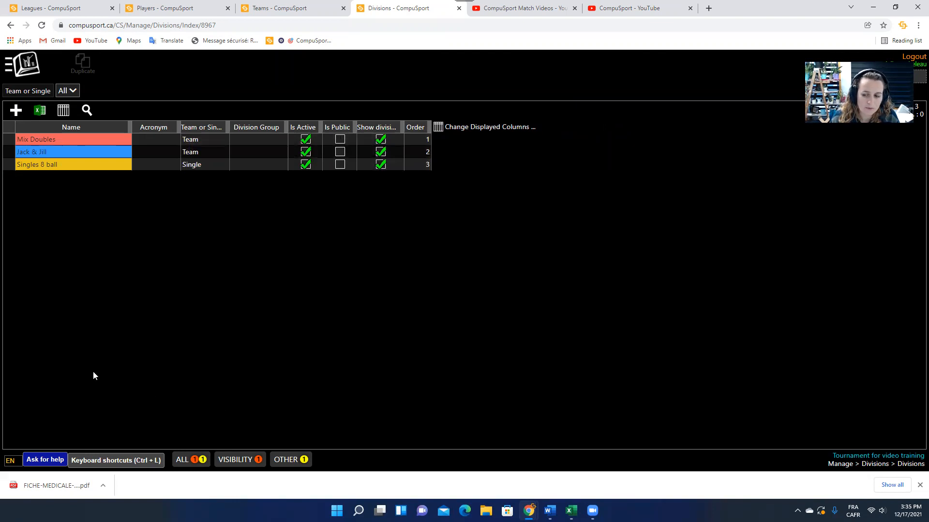
Collapse the Divisions links in the menu and go to the Brackets page.
left_click(29, 67)
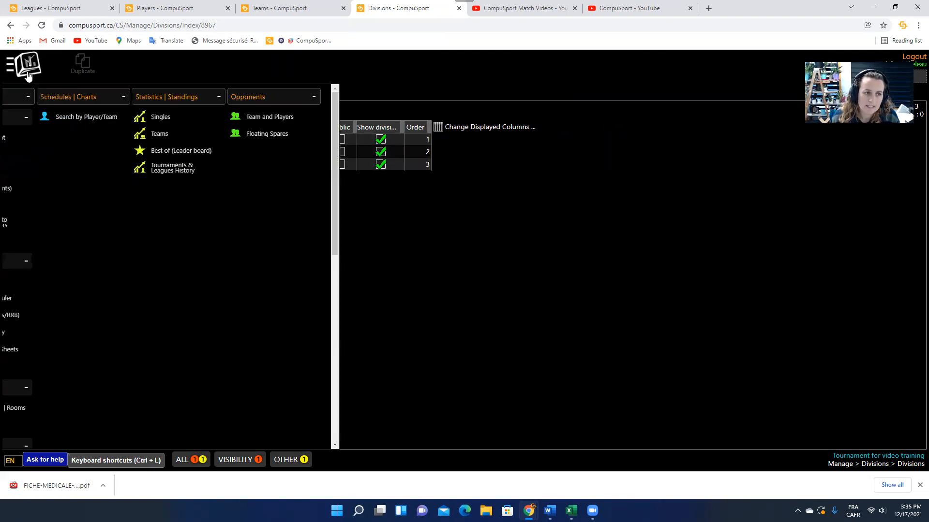
scroll(130, 208, "down", 6)
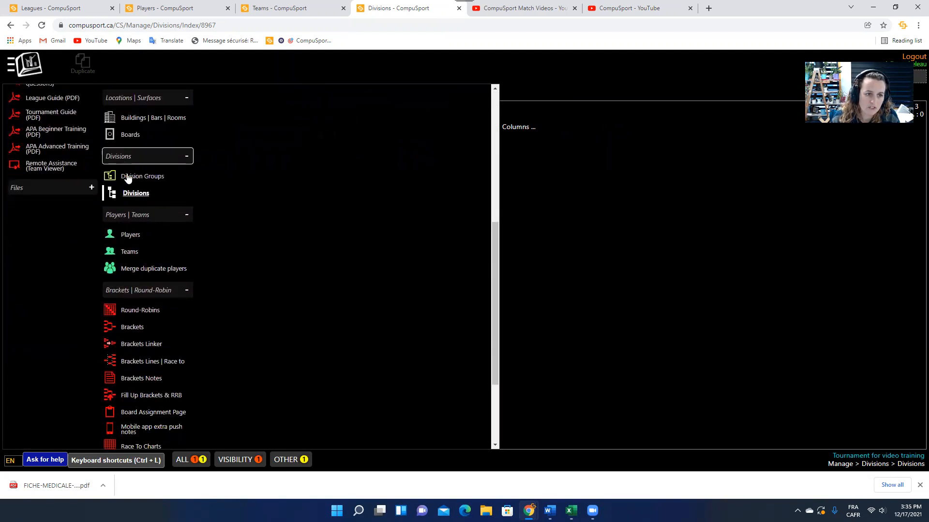
left_click(124, 162)
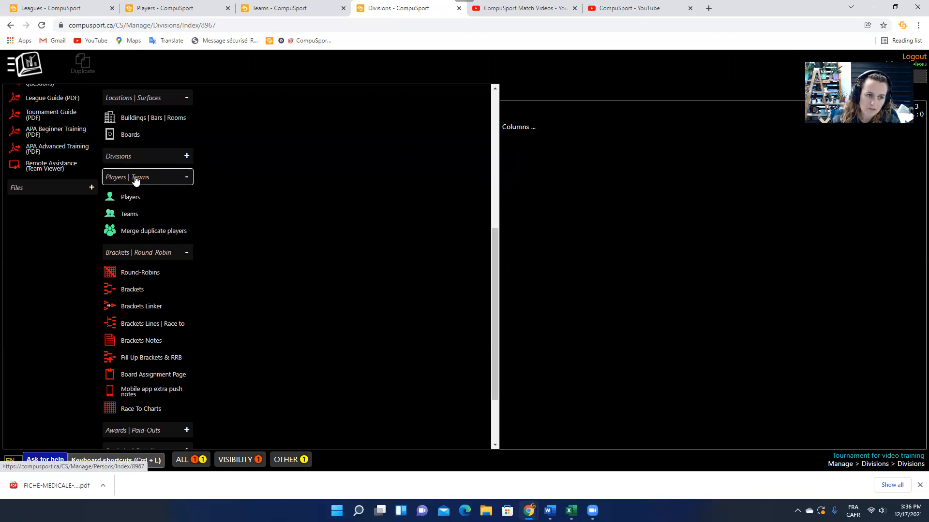
left_click(132, 295)
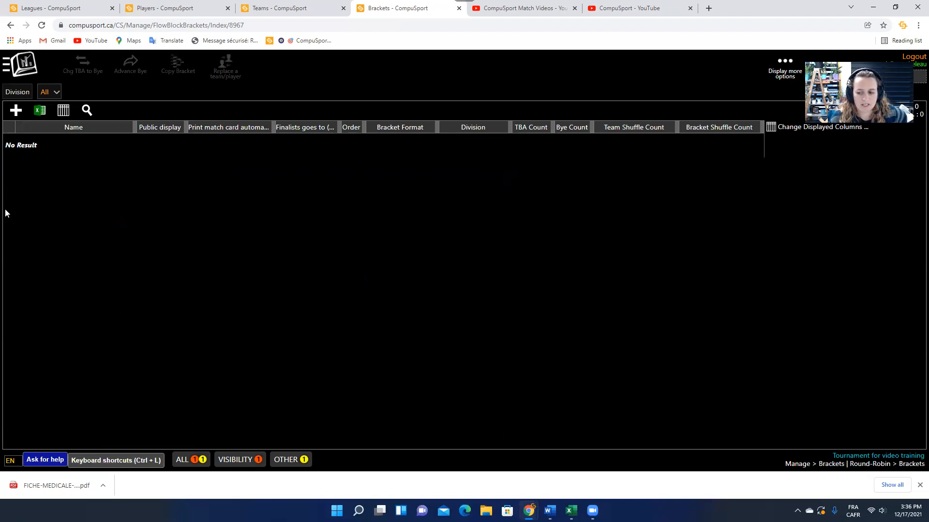
Start a new bracket and assign it to the Mix Doubles division.
left_click(16, 111)
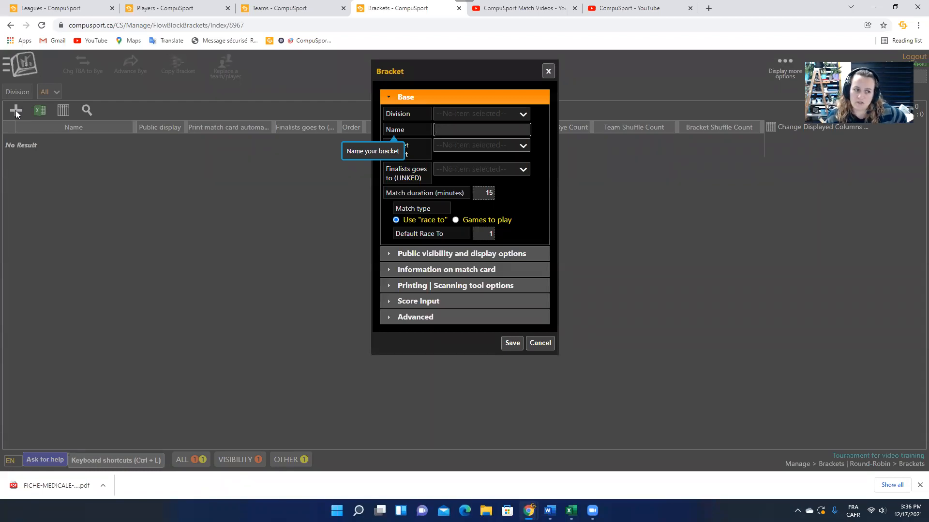
left_click(450, 115)
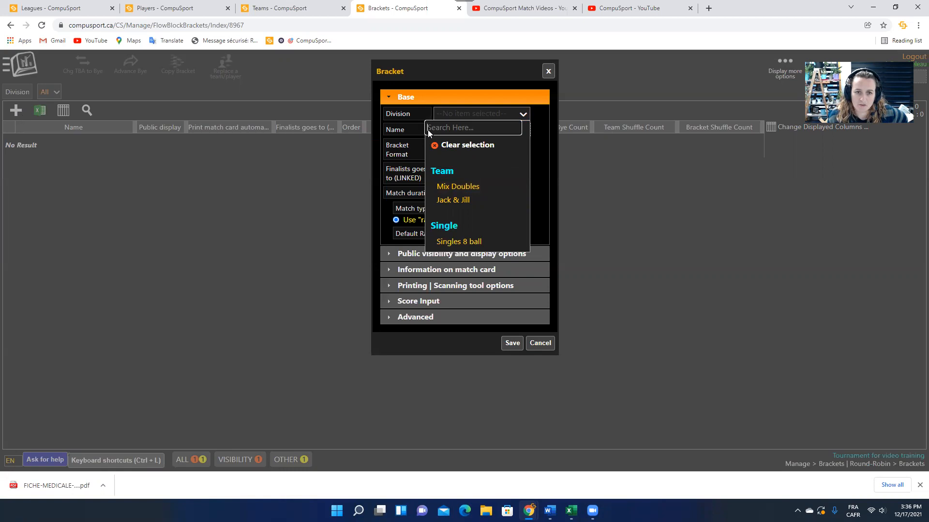
left_click(445, 187)
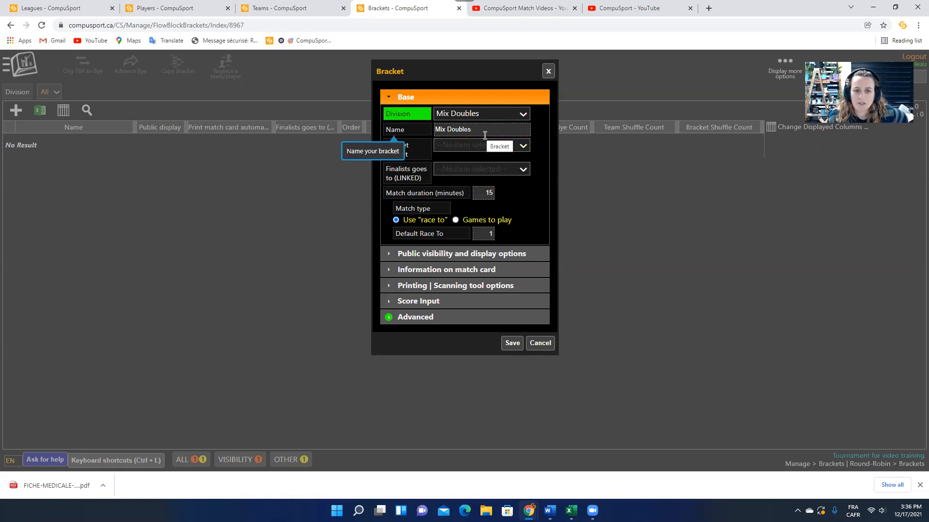
left_click(475, 147)
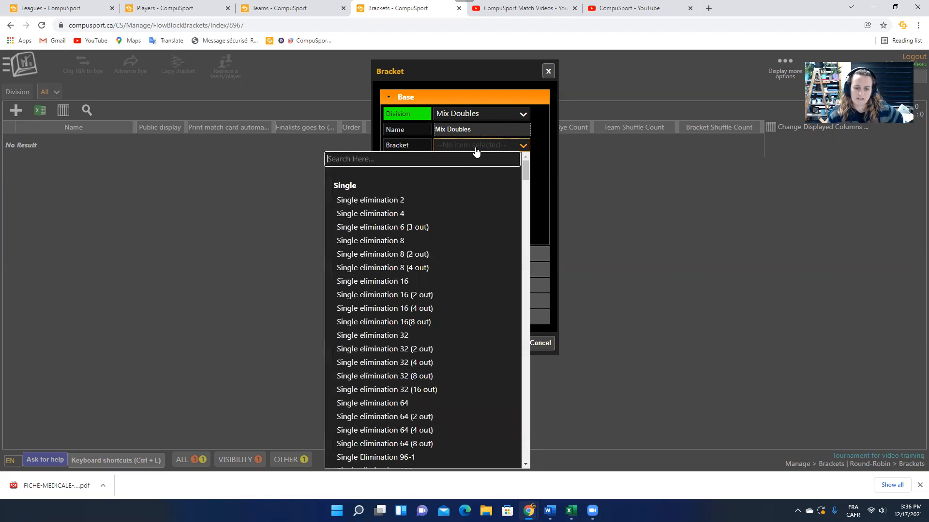
scroll(391, 227, "down", 15)
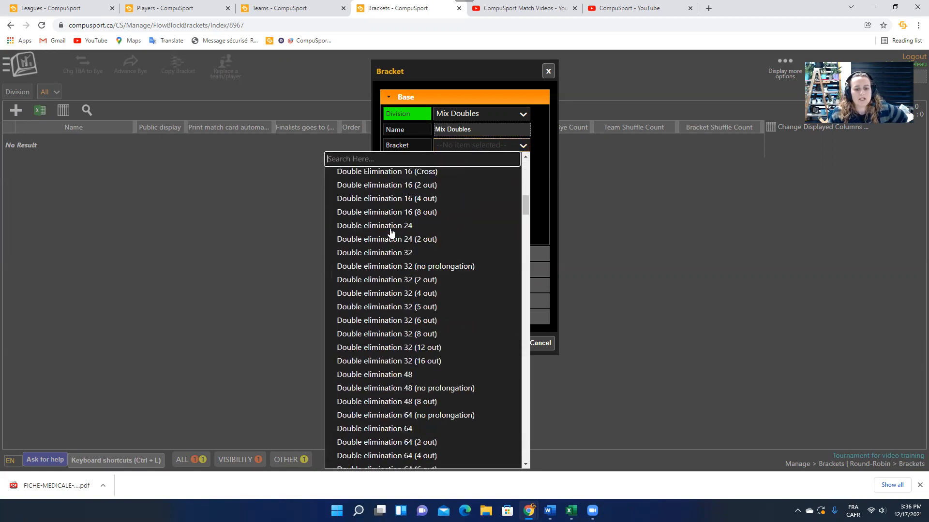
scroll(391, 233, "up", 10)
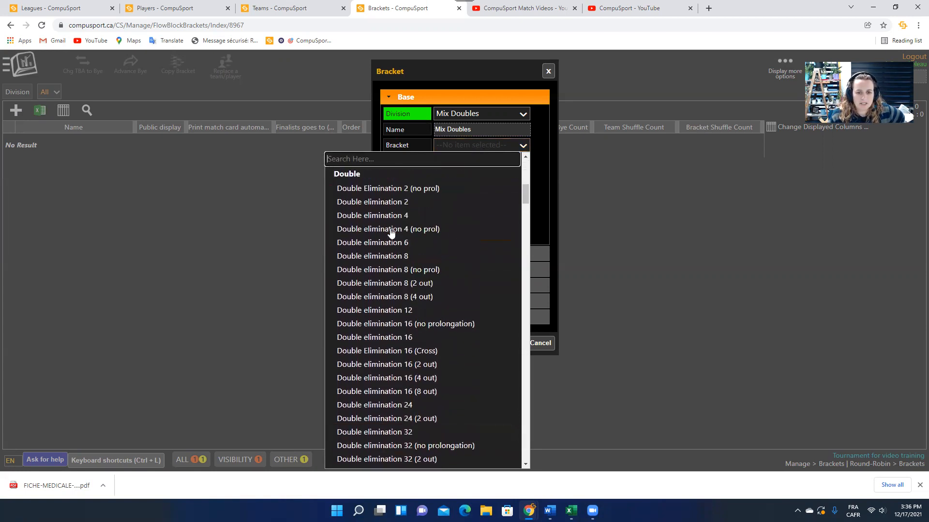
scroll(392, 233, "up", 3)
scroll(392, 232, "down", 6)
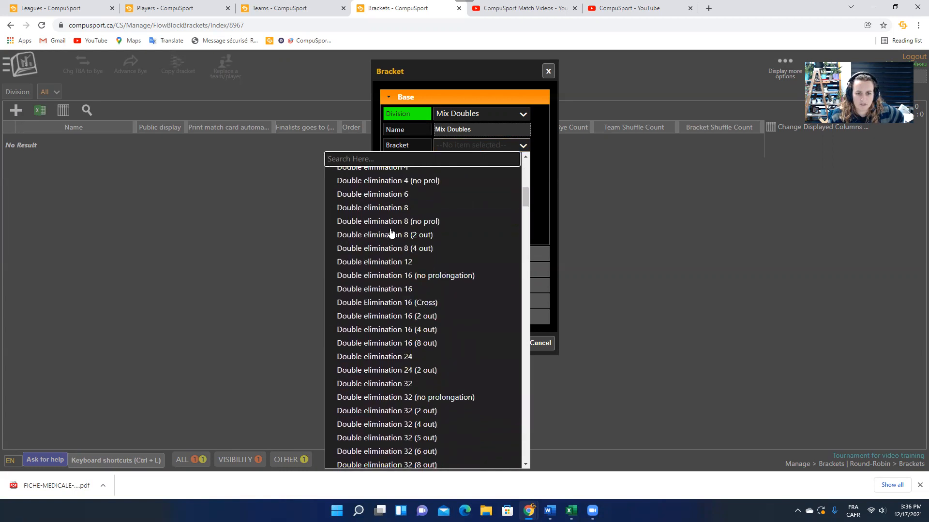
scroll(401, 248, "down", 3)
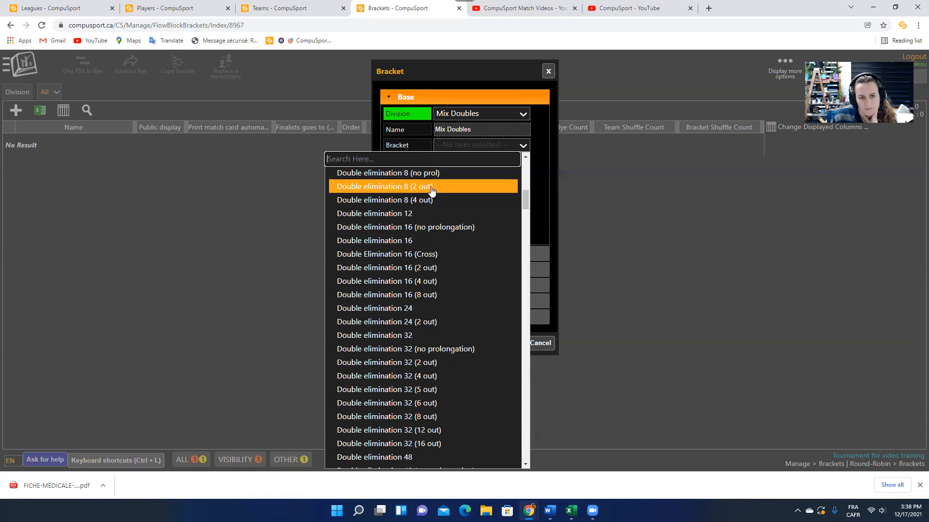
Scroll the Bracket Format list to find Double elimination 16.
scroll(445, 249, "up", 3)
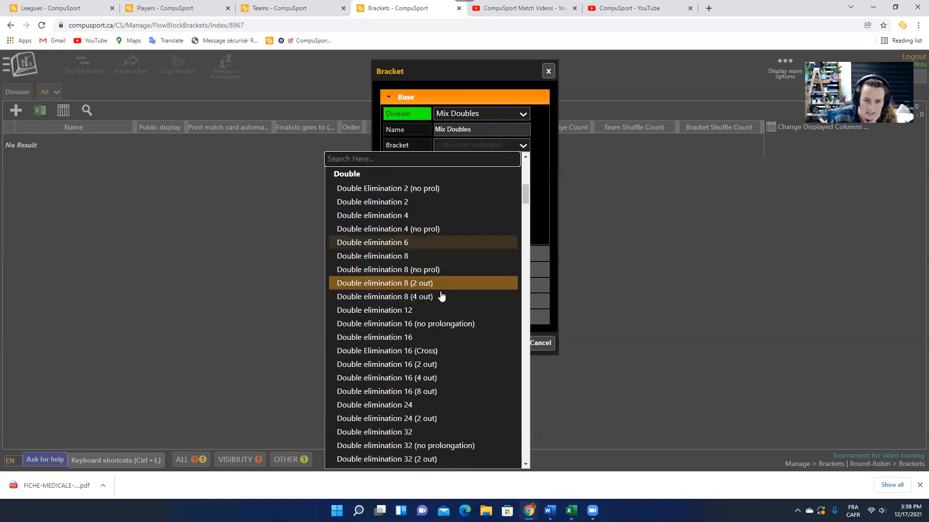
scroll(441, 295, "down", 2)
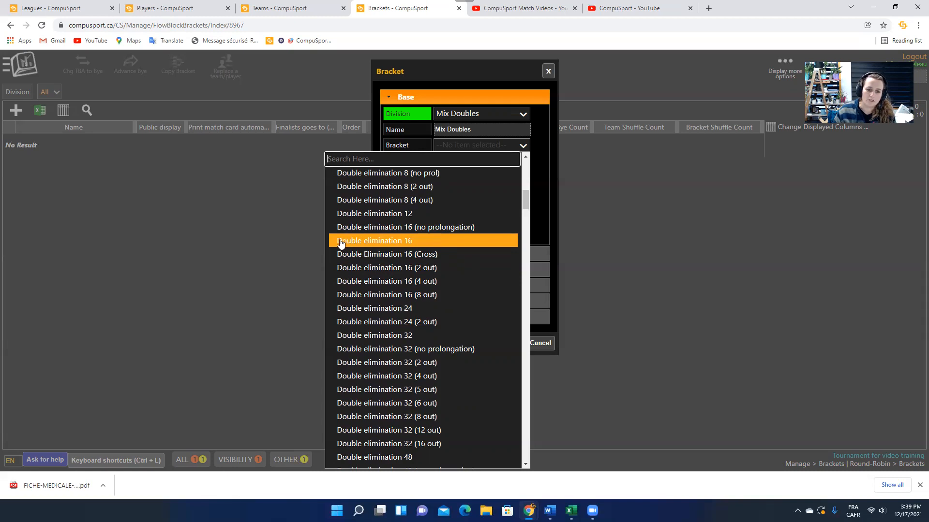
Choose Double elimination 16, keep match duration at 15, and save the Mix Doubles bracket.
left_click(396, 245)
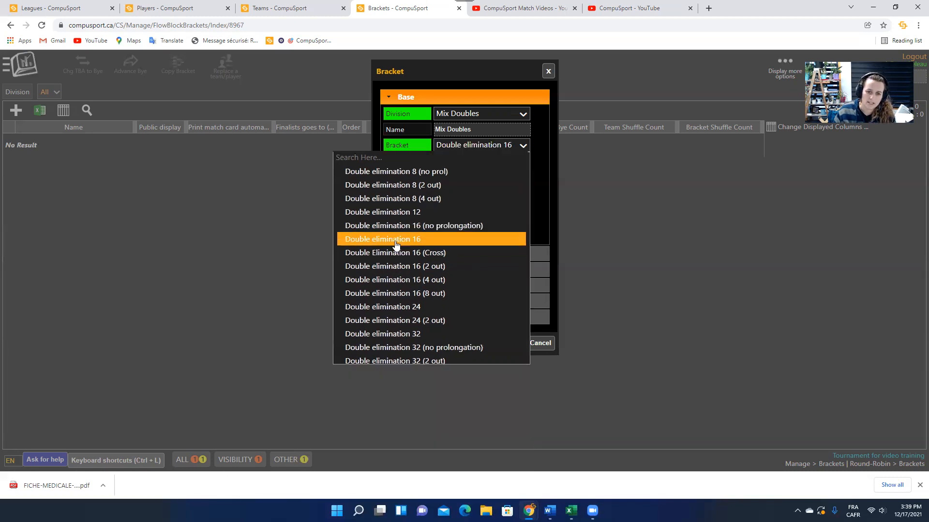
left_click(475, 192)
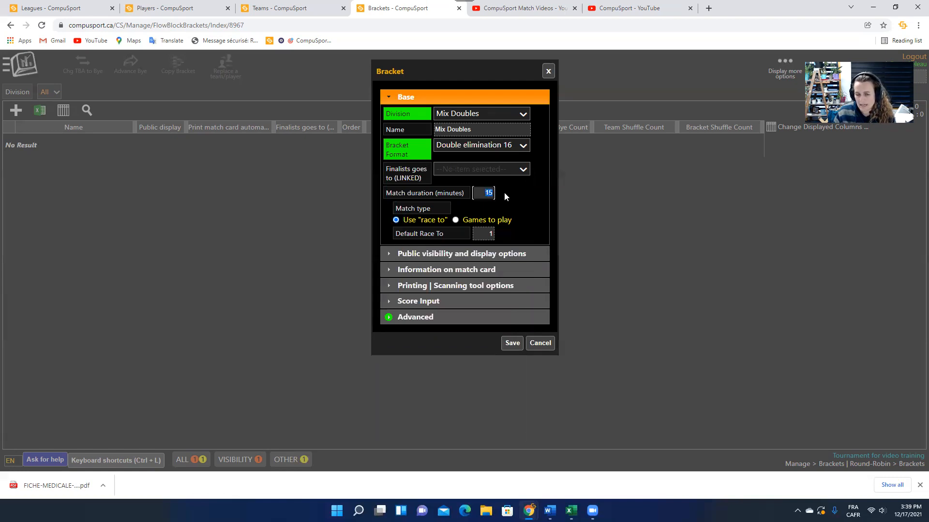
type("10")
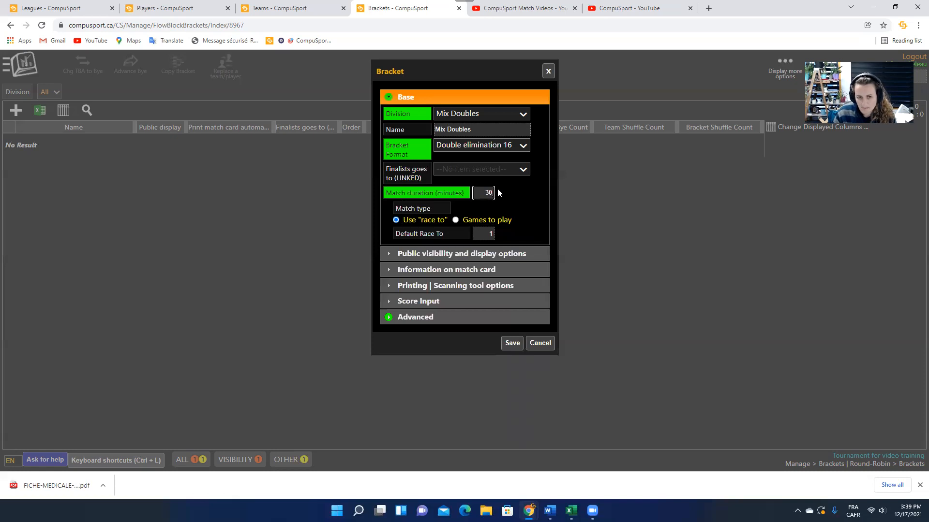
left_click_drag(487, 192, 522, 185)
type("15")
left_click(522, 185)
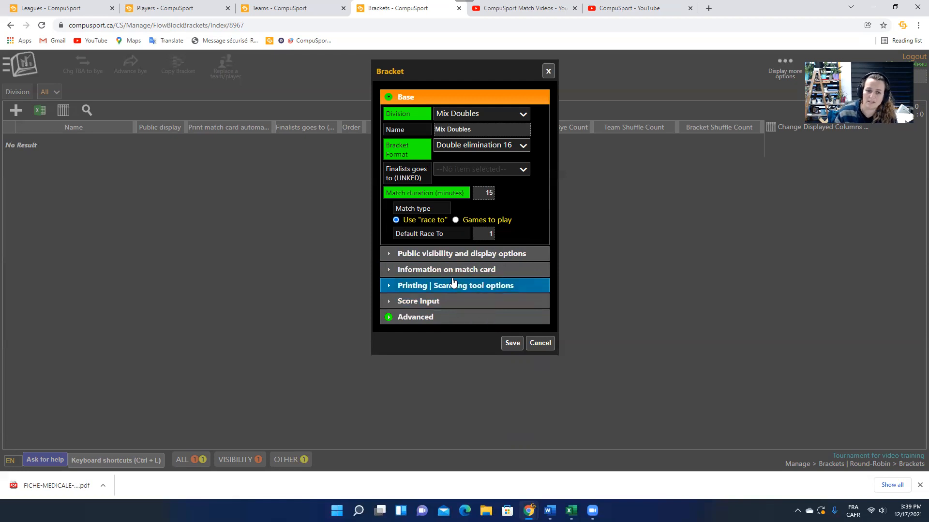
left_click(511, 344)
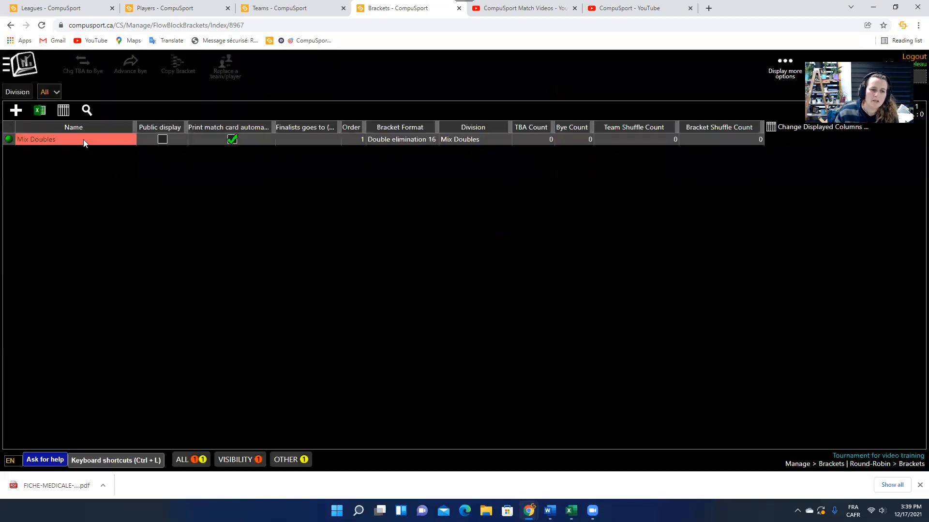
left_click(83, 138)
Reopen the Mix Doubles bracket for editing and expand its public visibility and display options.
left_click(67, 203)
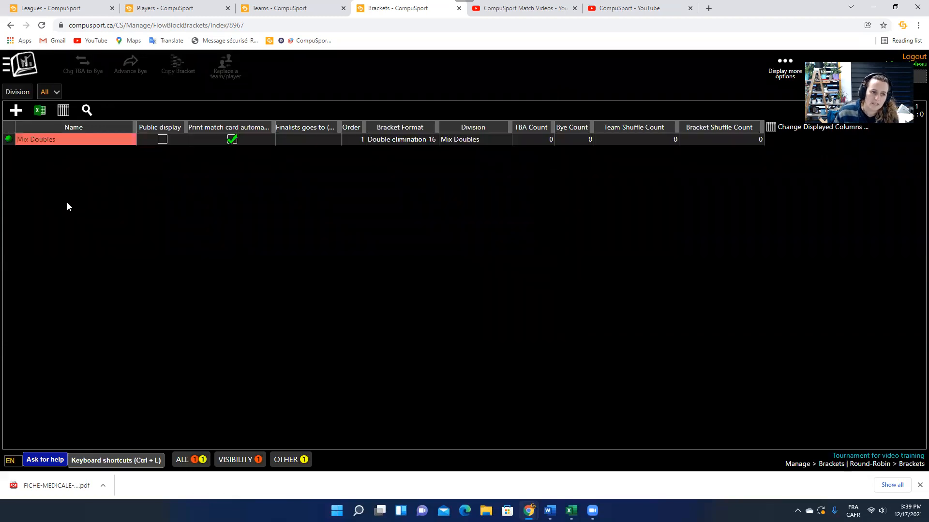
left_click(34, 139)
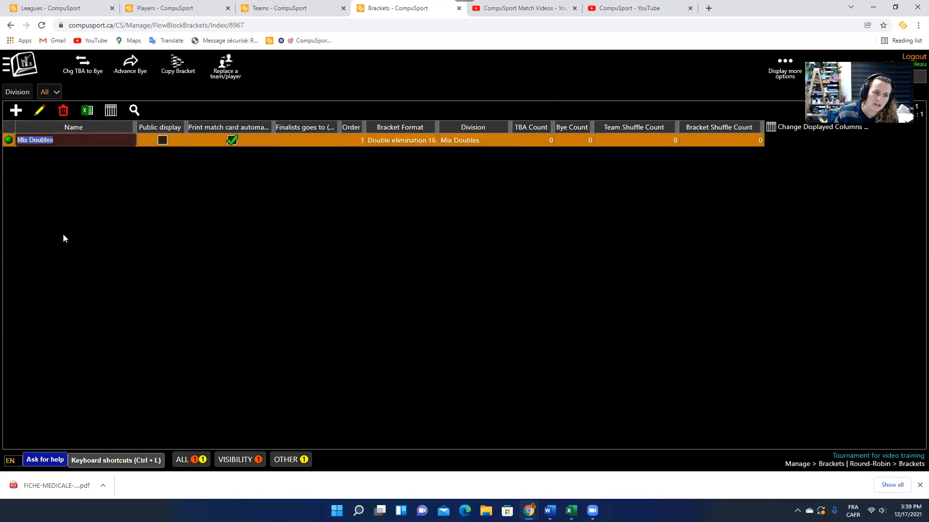
left_click(39, 111)
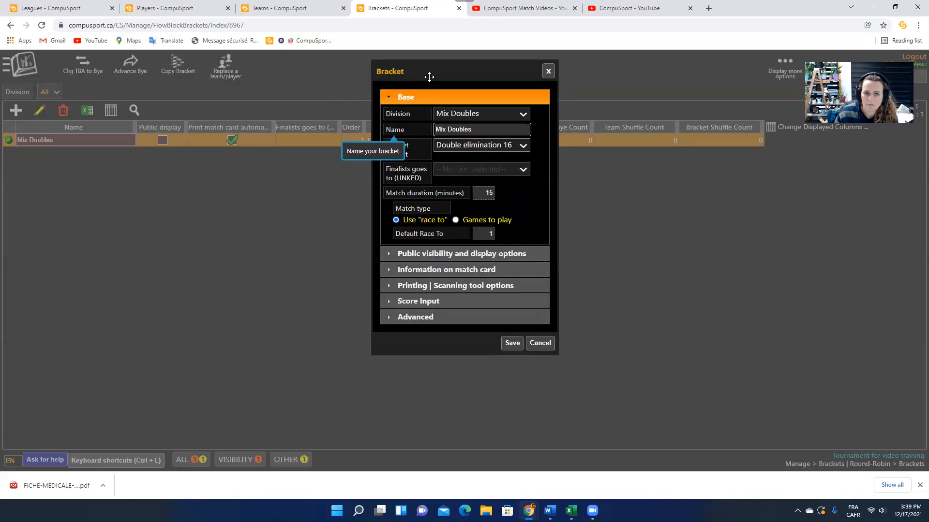
left_click_drag(429, 76, 372, 93)
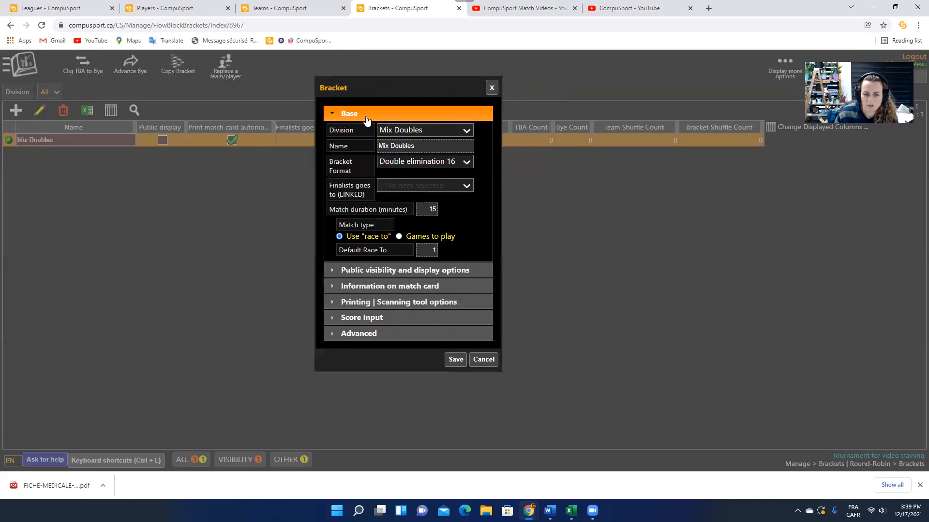
left_click(401, 271)
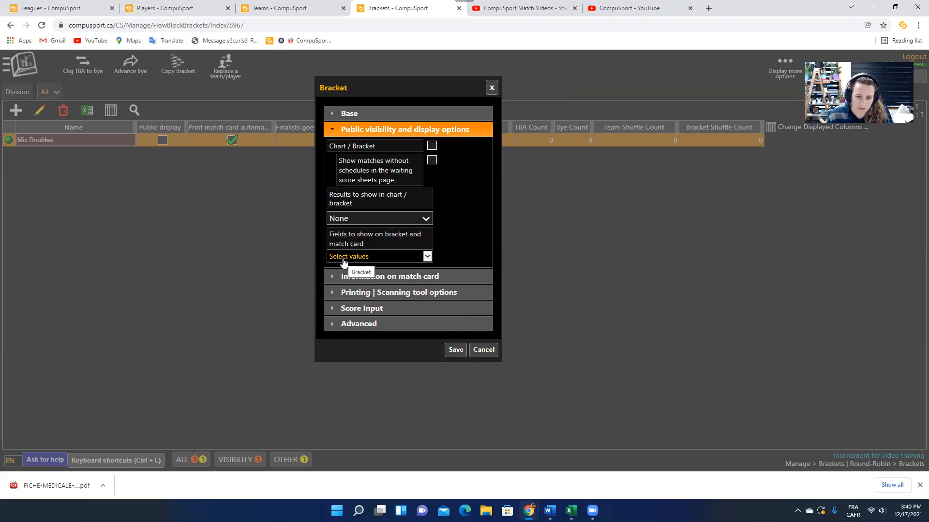
Review the match card, printing and scanning, and score input options, then cancel without saving.
left_click(394, 280)
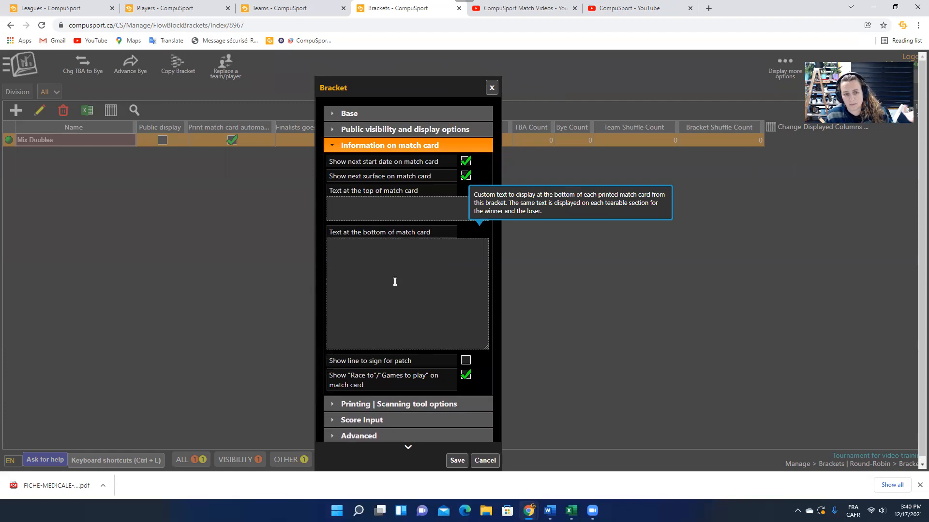
left_click(385, 409)
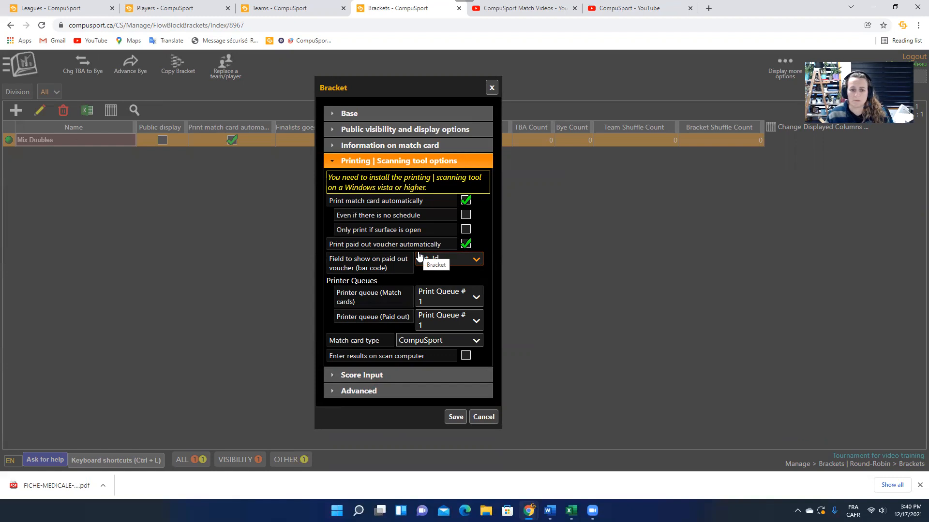
left_click(404, 376)
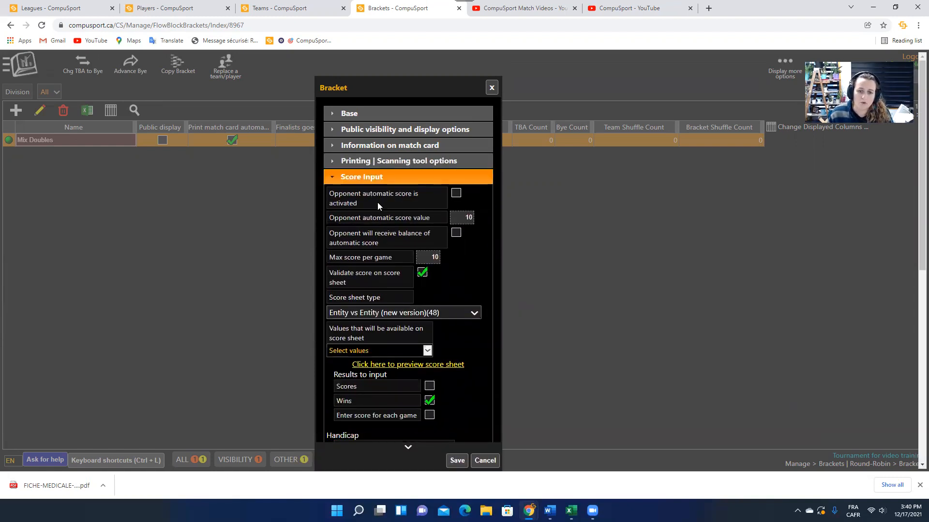
scroll(422, 286, "down", 5)
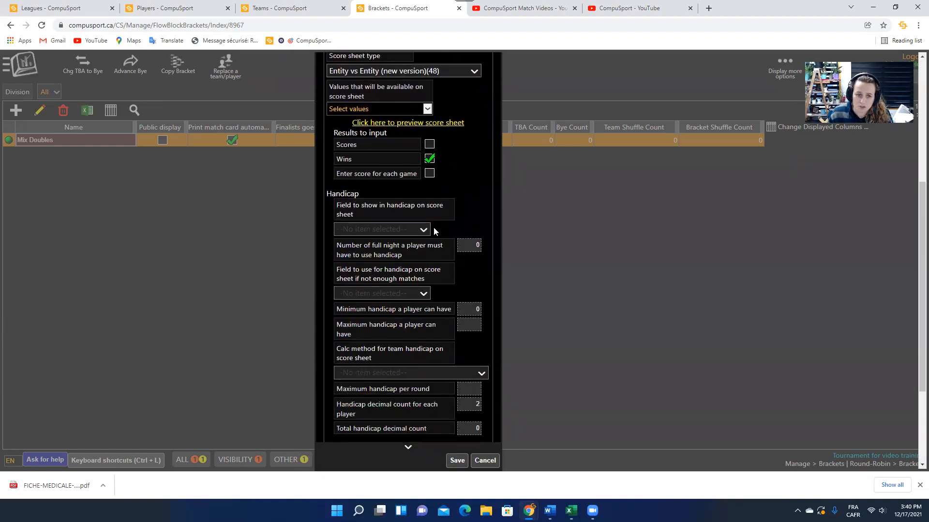
scroll(342, 266, "up", 2)
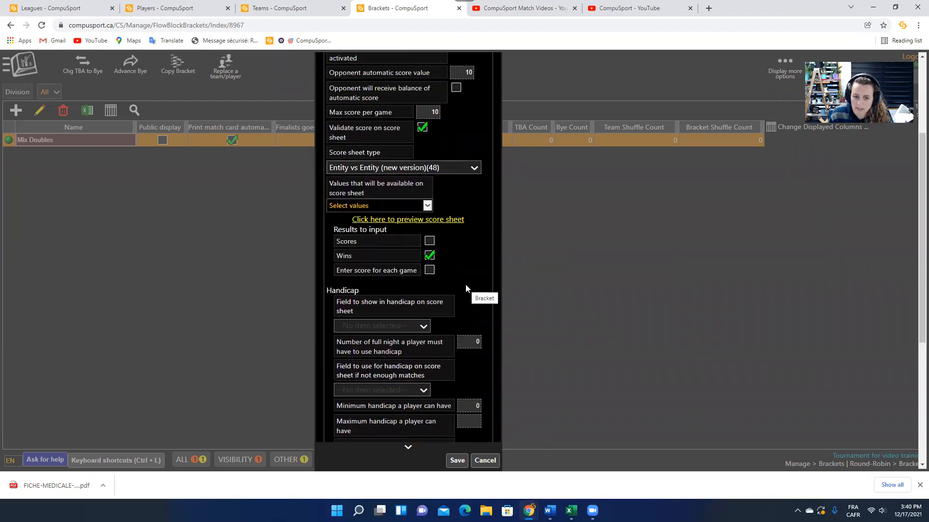
scroll(466, 285, "down", 5)
scroll(466, 288, "up", 8)
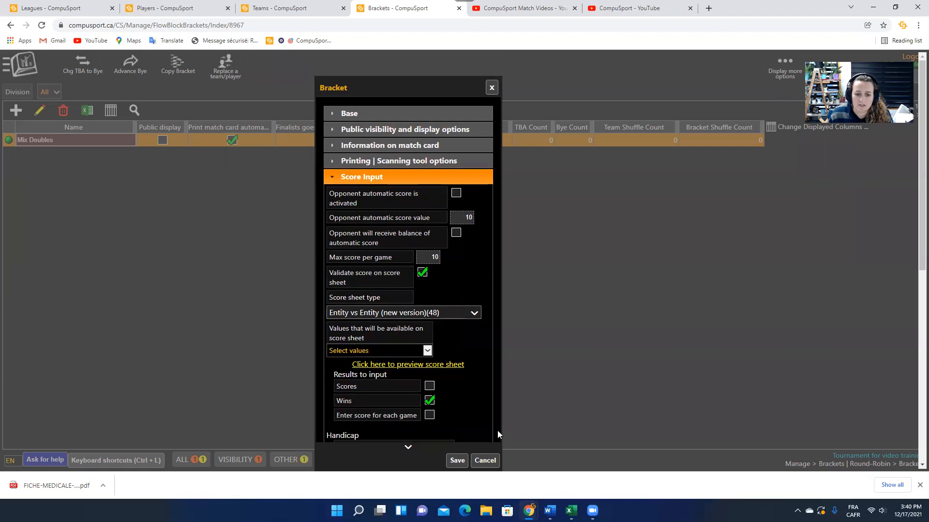
left_click(493, 466)
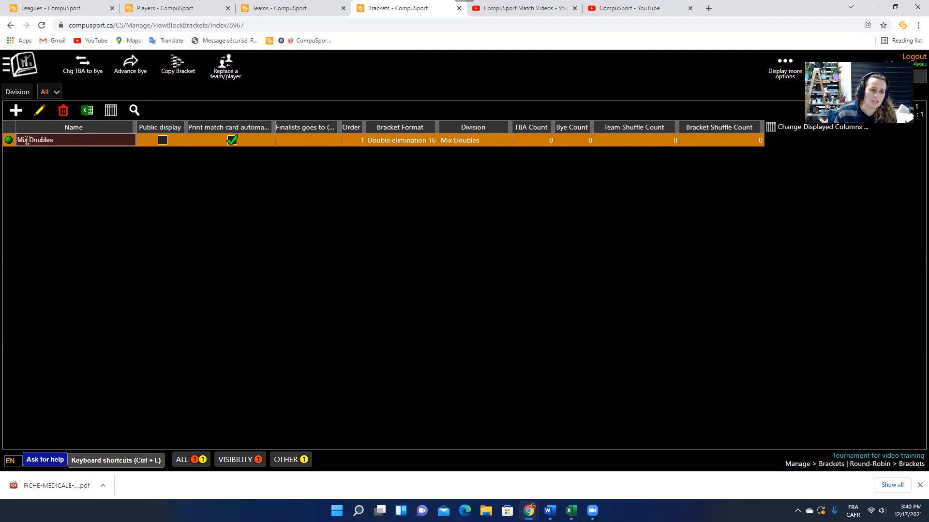
Add a Jack & Jill bracket with the Double elimination 32 format.
left_click(16, 112)
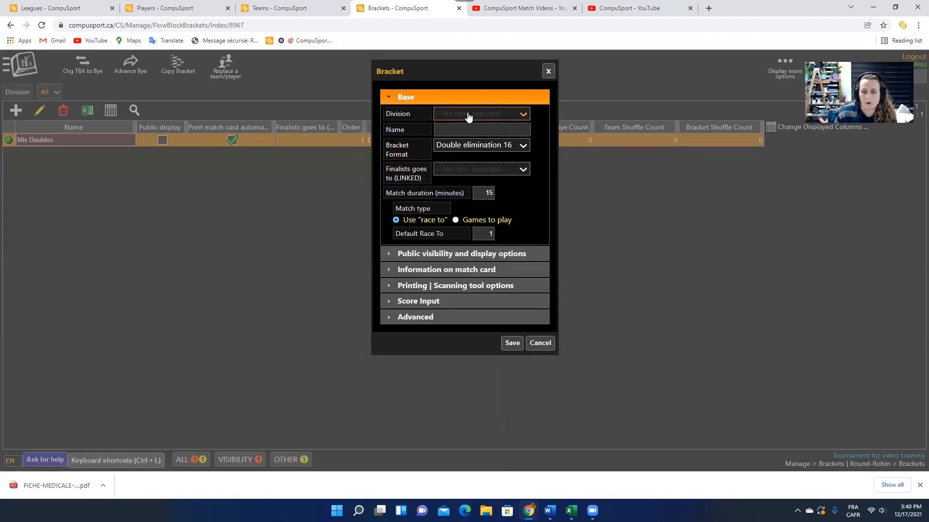
left_click(466, 115)
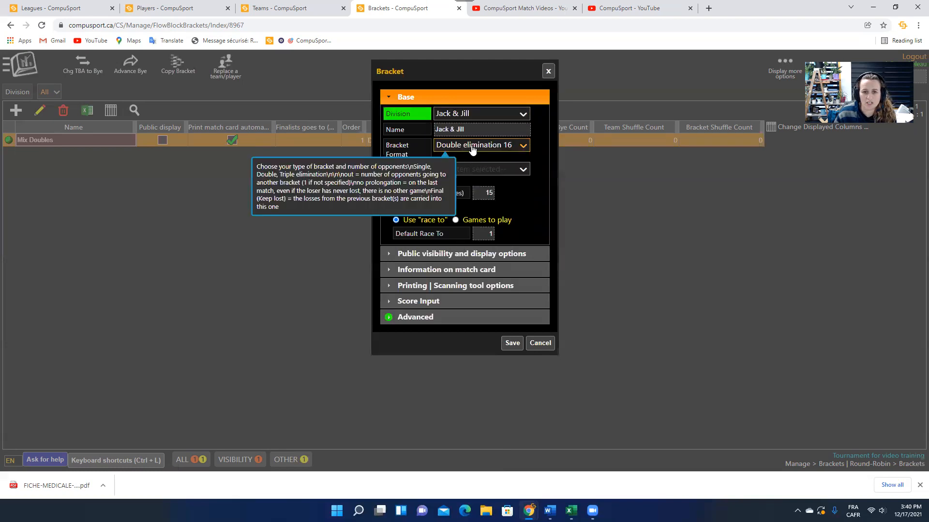
left_click(473, 146)
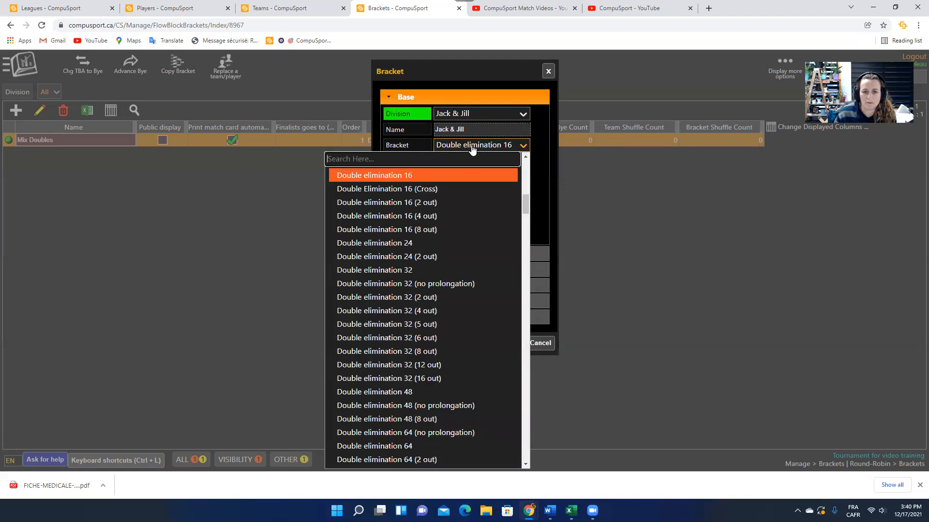
left_click(425, 270)
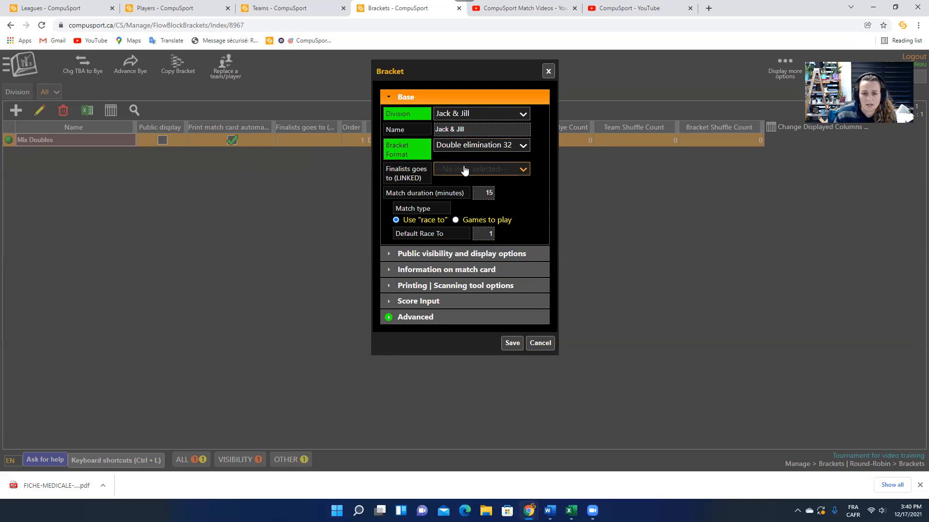
left_click(511, 342)
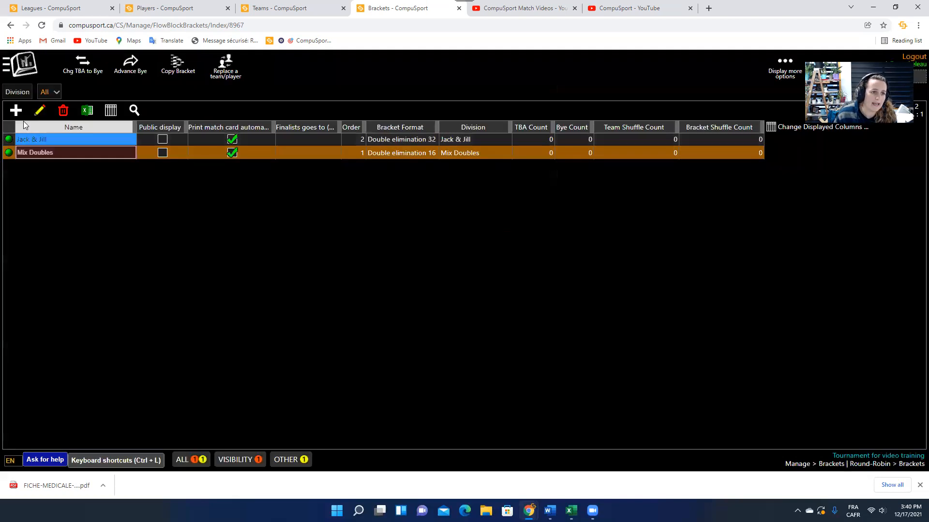
Add a Singles 8 ball bracket with 30-minute matches and widen the Bracket Format column.
left_click(16, 111)
left_click(489, 114)
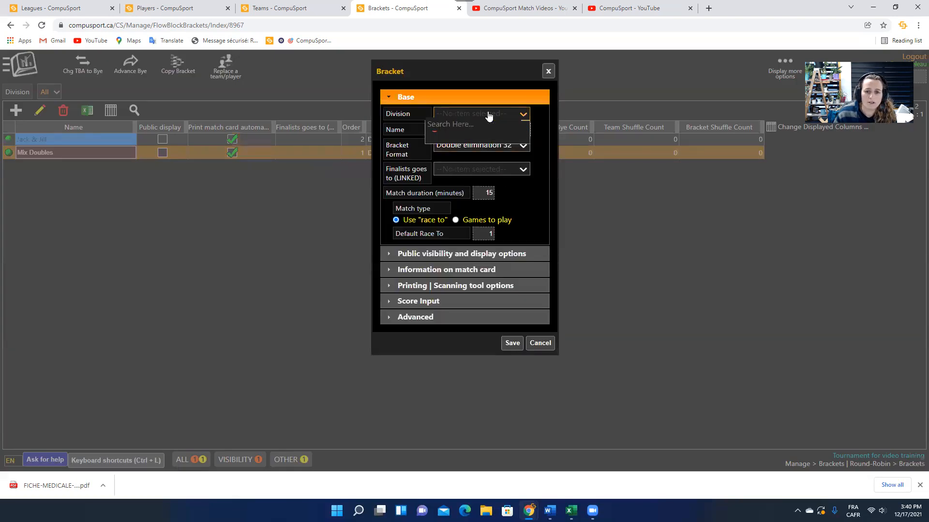
left_click(466, 245)
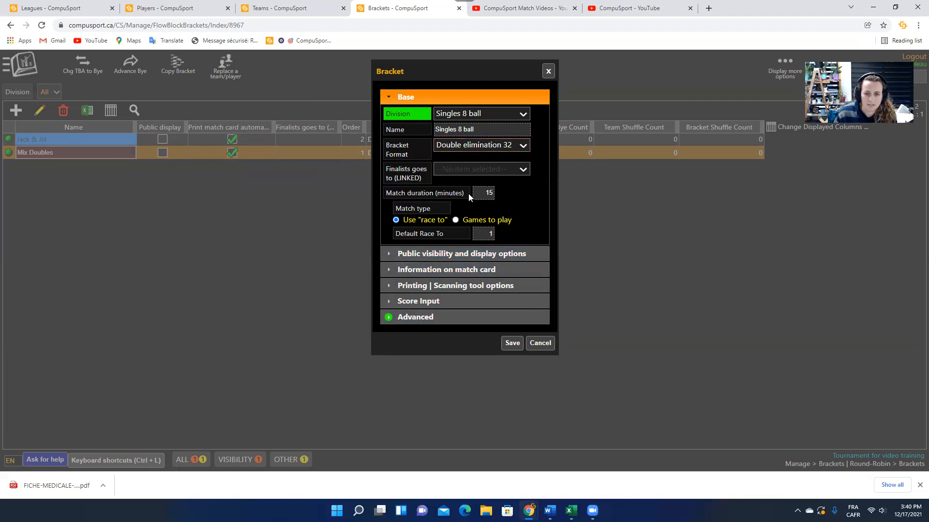
left_click(486, 193)
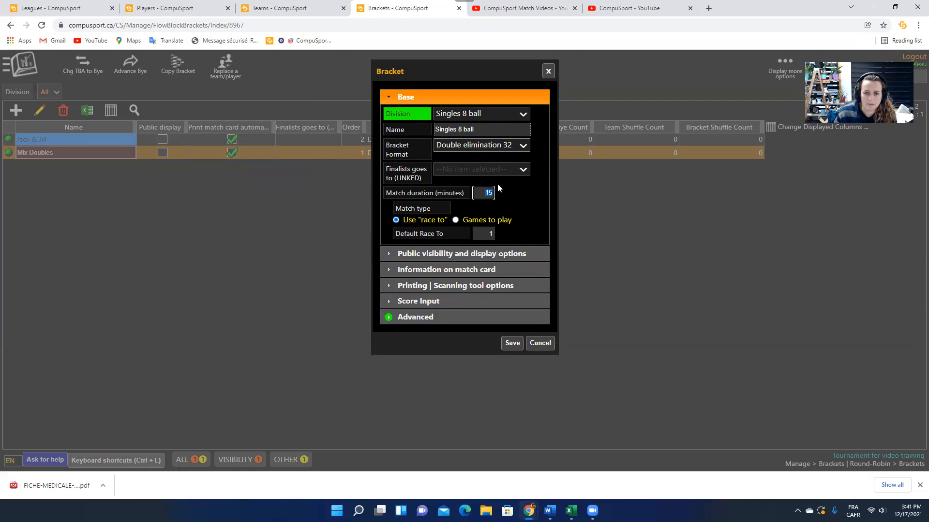
type("30")
left_click(512, 343)
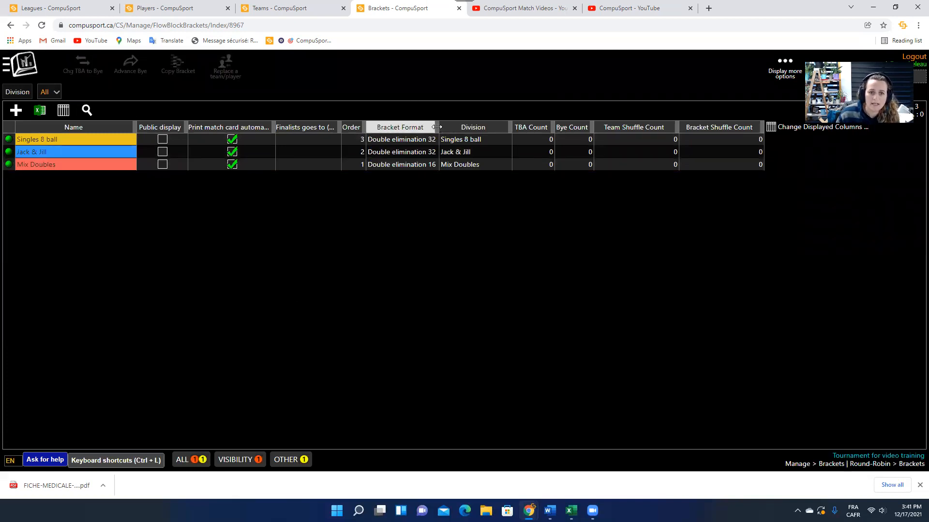
left_click_drag(439, 127, 460, 127)
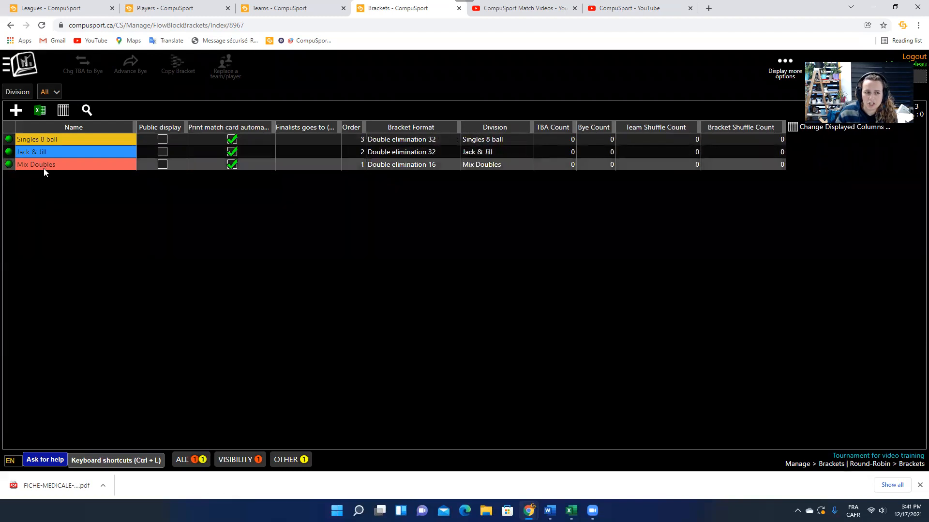
double_click(45, 153)
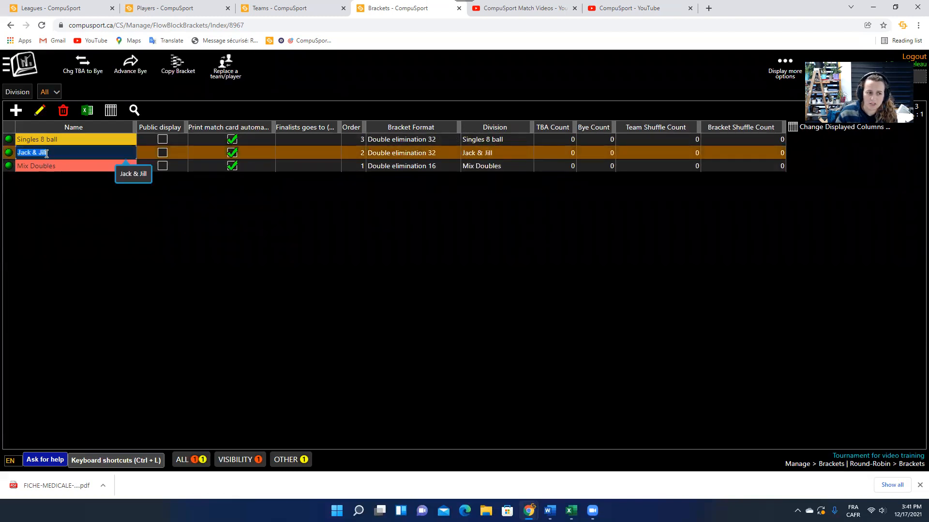
left_click(40, 110)
left_click(457, 149)
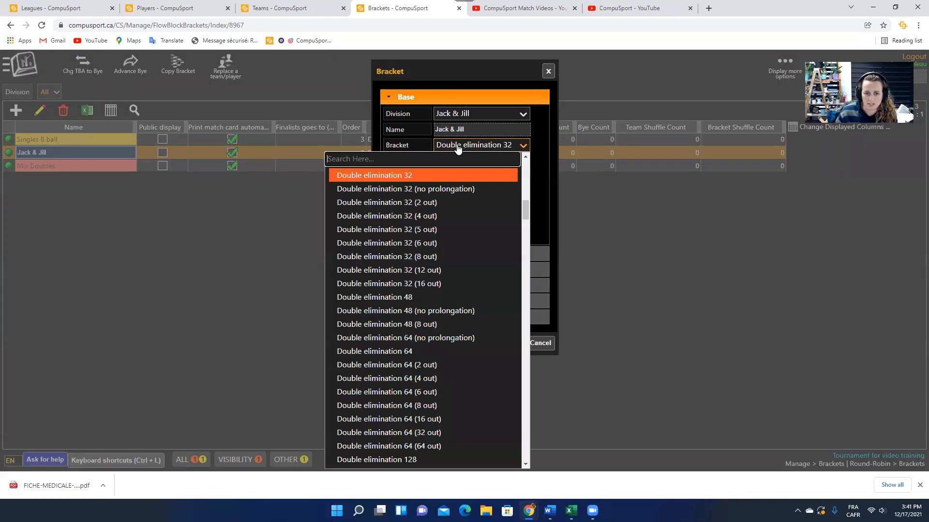
left_click(540, 185)
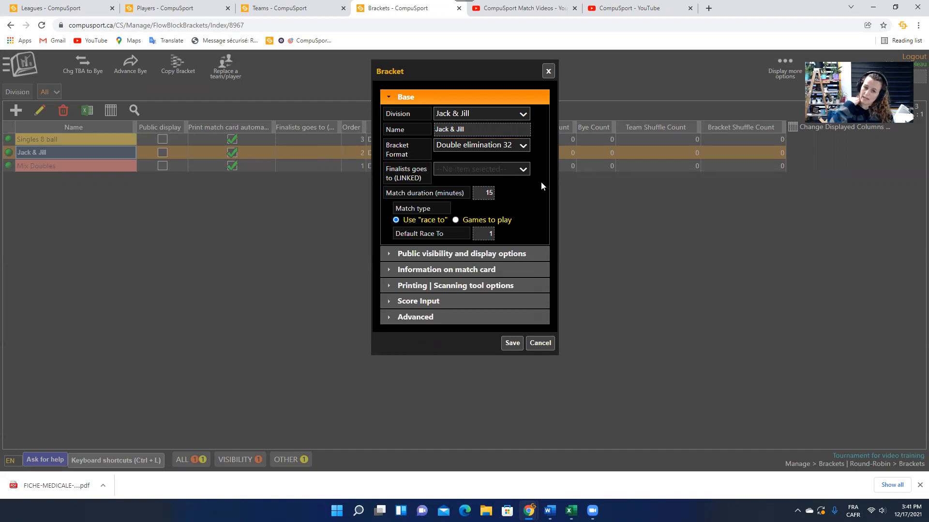
left_click(541, 345)
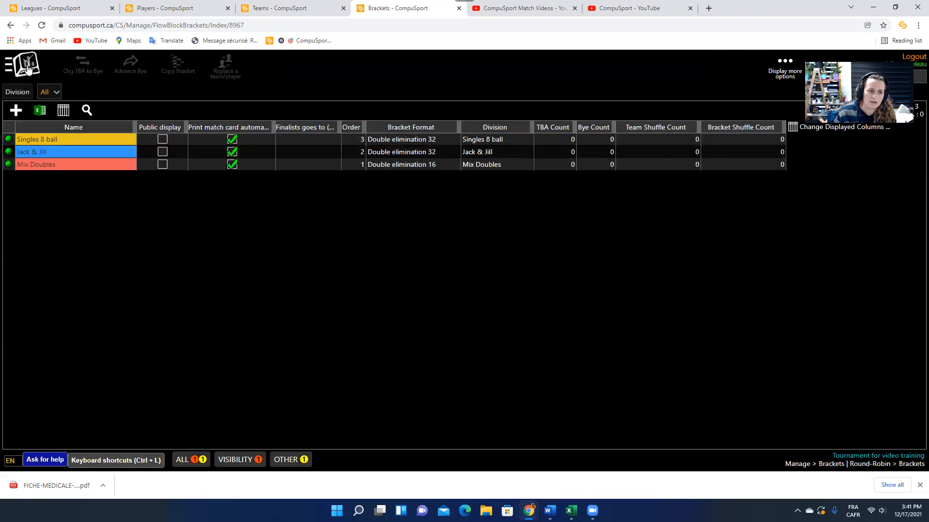
left_click(24, 65)
Scroll the main navigation to Players | Teams and go to the Teams page.
scroll(184, 285, "down", 7)
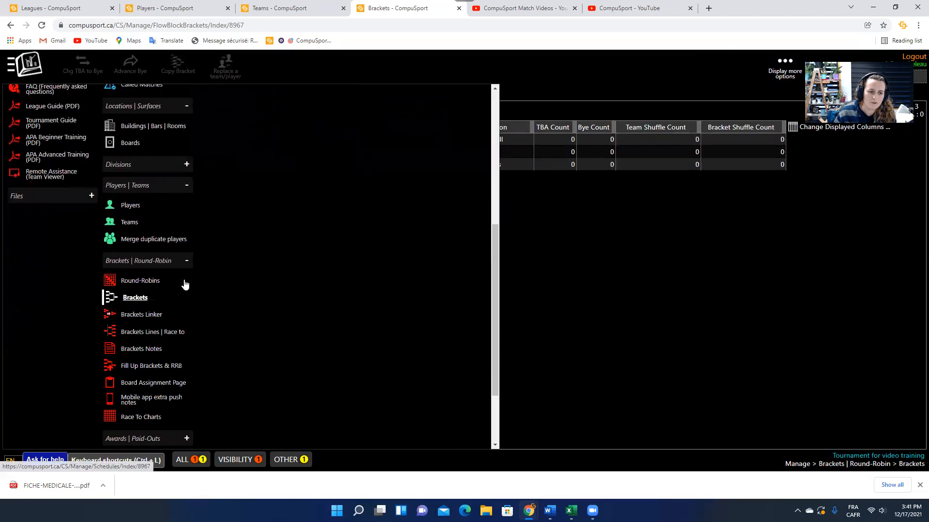
scroll(163, 231, "up", 3)
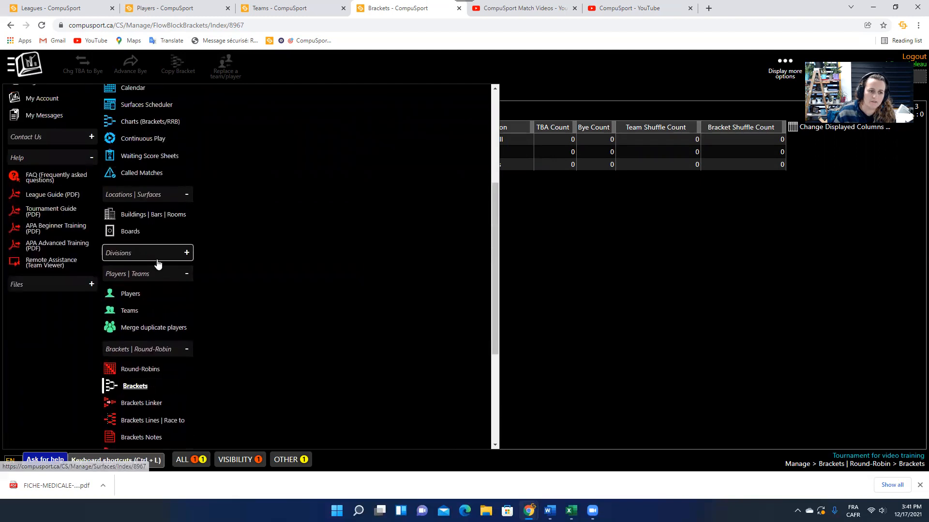
scroll(193, 275, "down", 2)
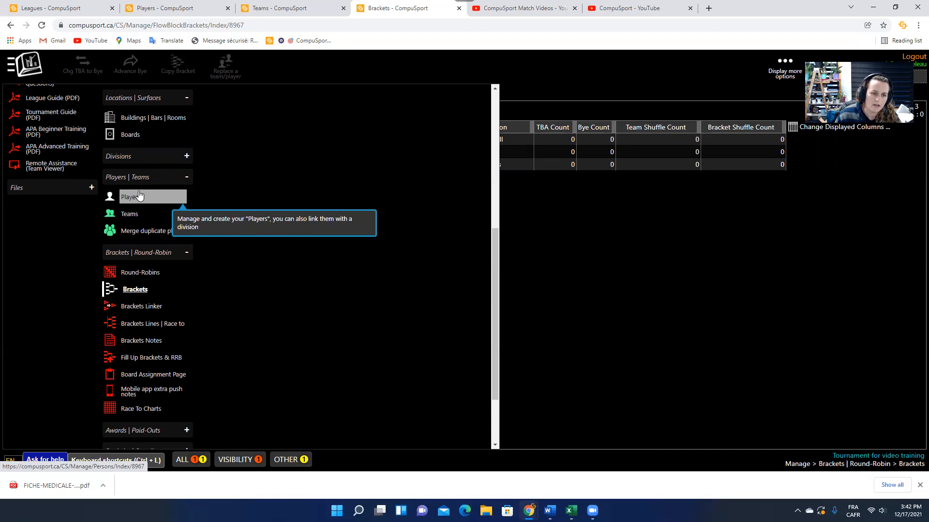
scroll(145, 218, "down", 2)
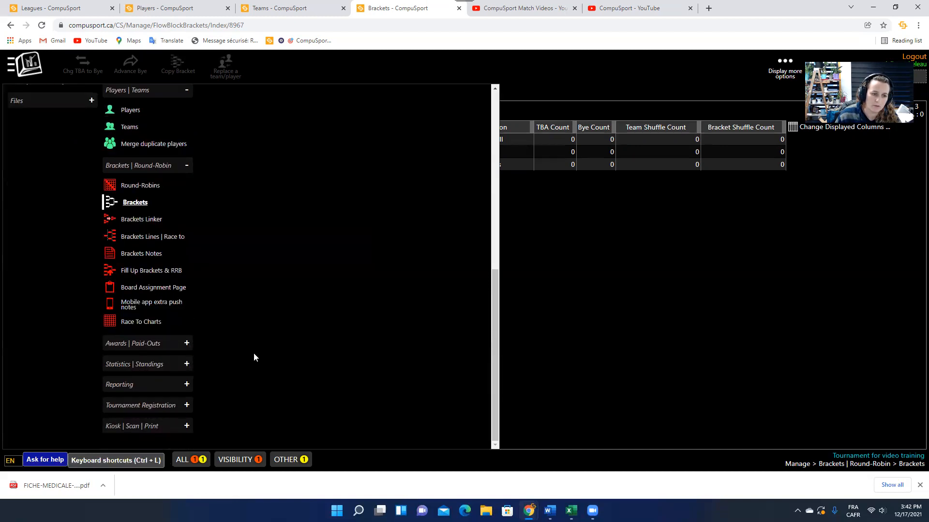
scroll(259, 348, "up", 6)
scroll(262, 345, "down", 2)
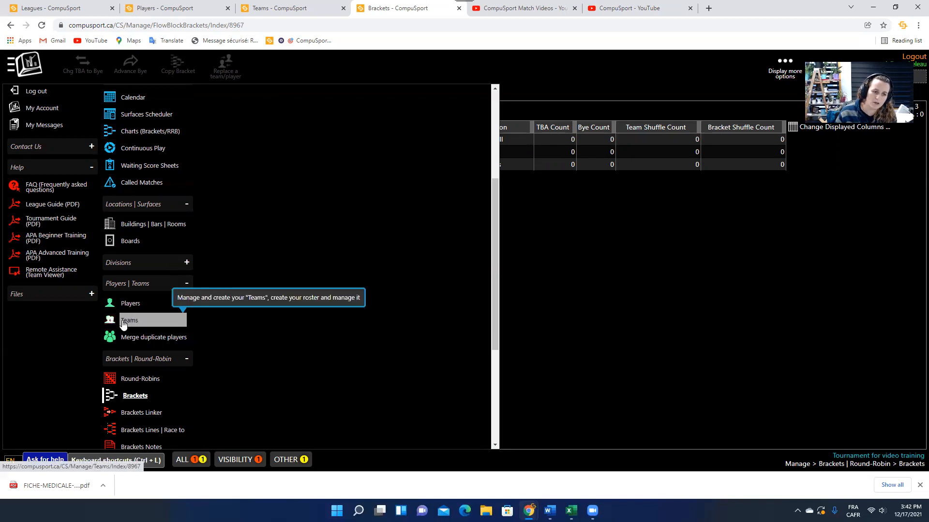
scroll(121, 285, "up", 4)
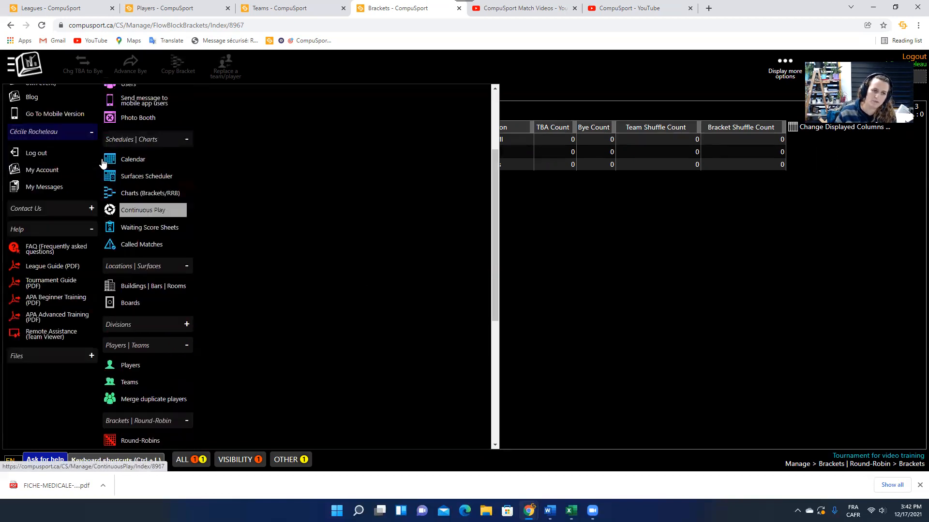
scroll(128, 130, "down", 6)
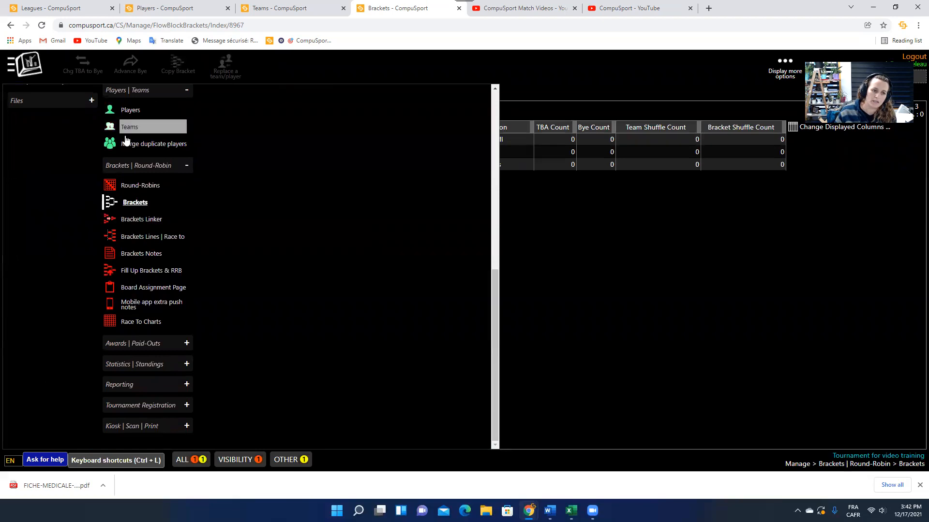
scroll(130, 128, "up", 2)
left_click(133, 222)
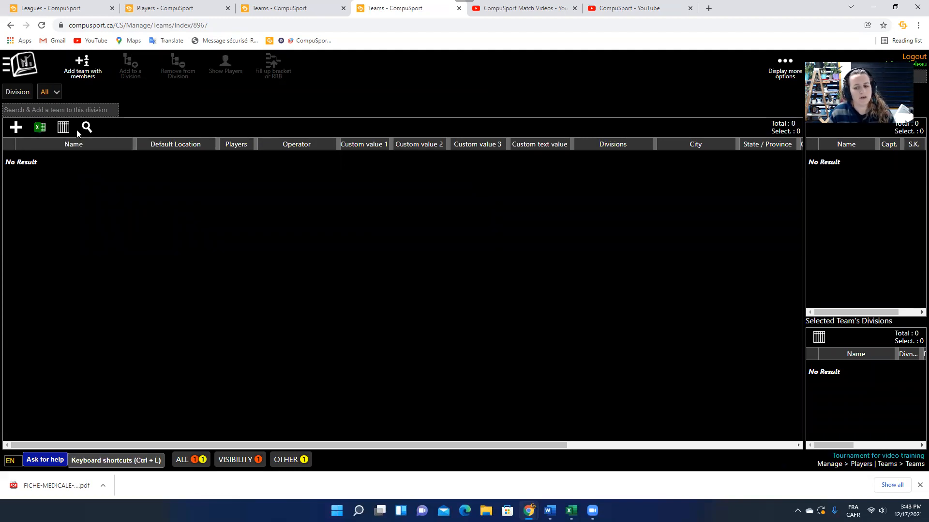
Filter the Teams list to the Mix Doubles team division.
left_click(51, 94)
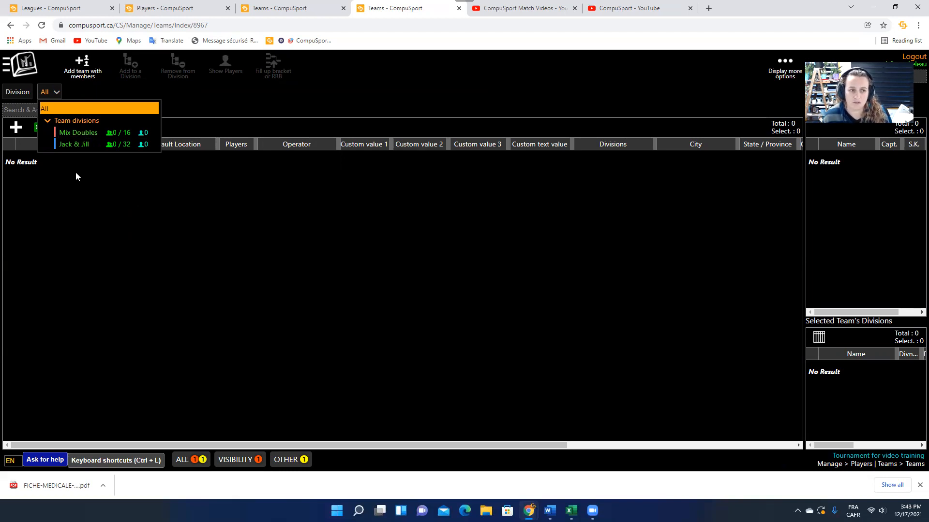
left_click(67, 134)
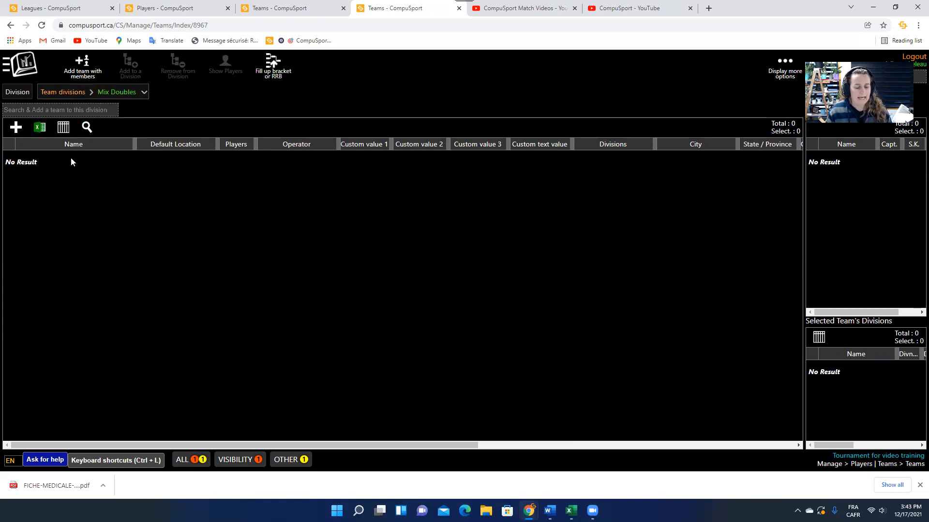
Create a manually named team 'Team 1', add two searched players as members, and save it.
left_click(84, 61)
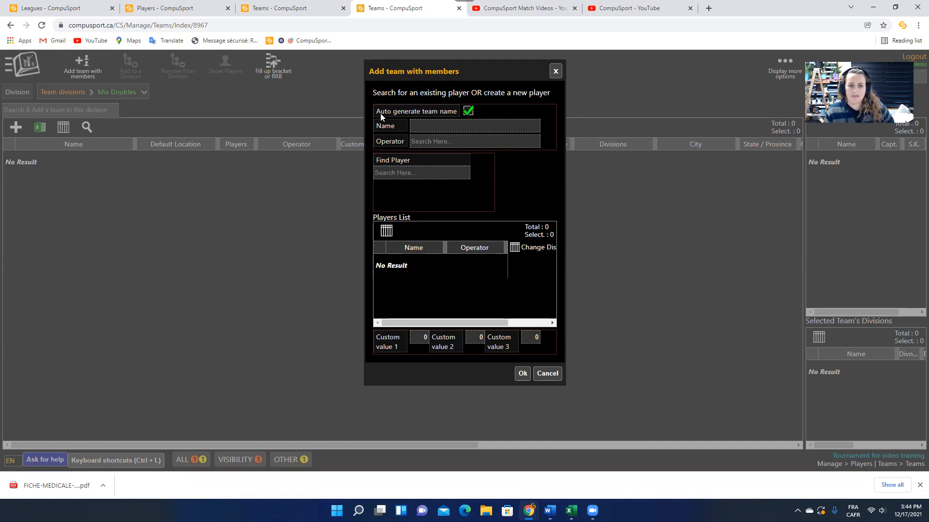
left_click(468, 112)
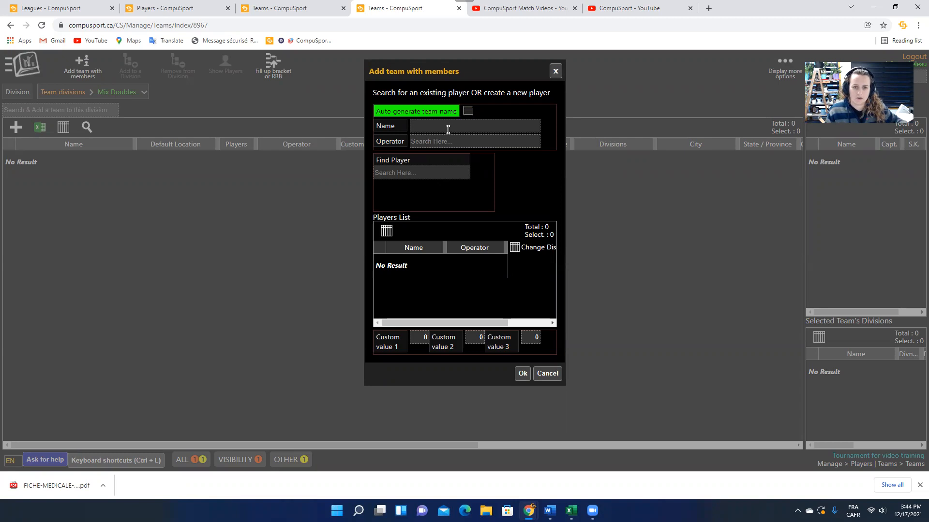
left_click(445, 126)
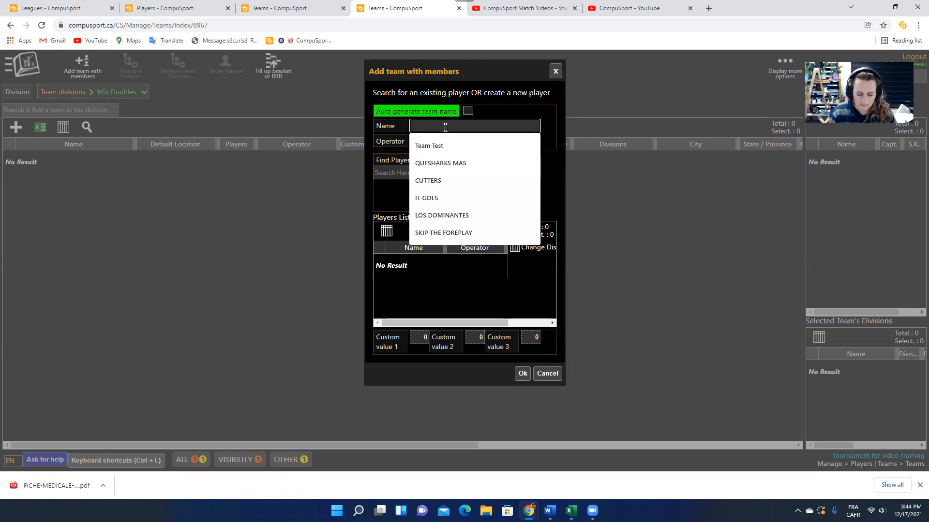
type("Team 1")
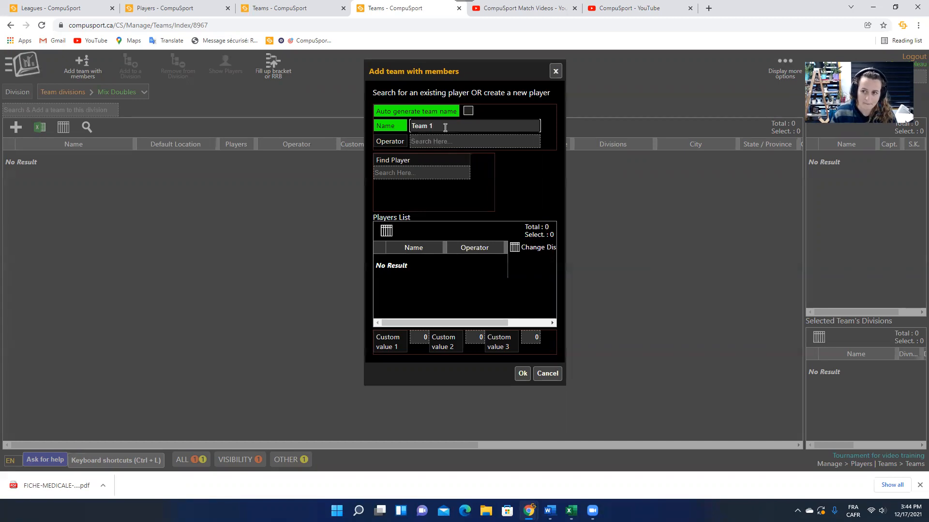
left_click(399, 173)
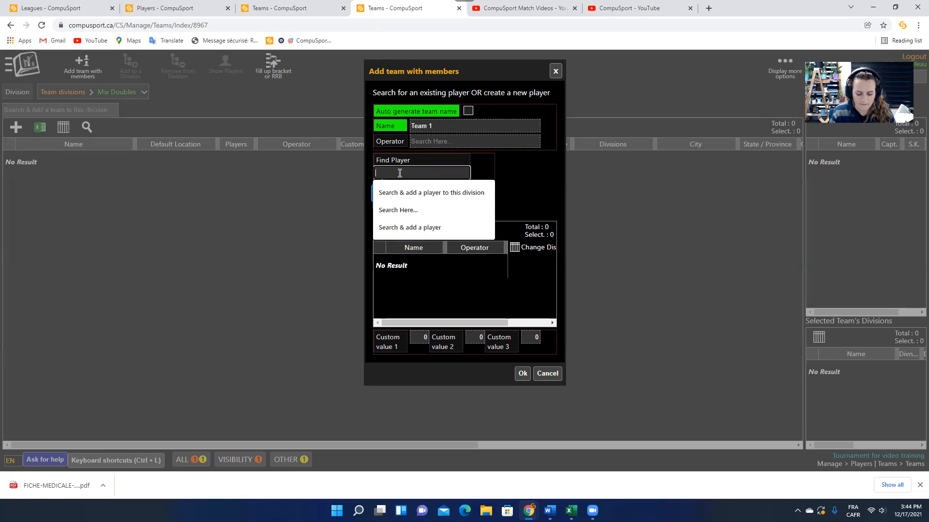
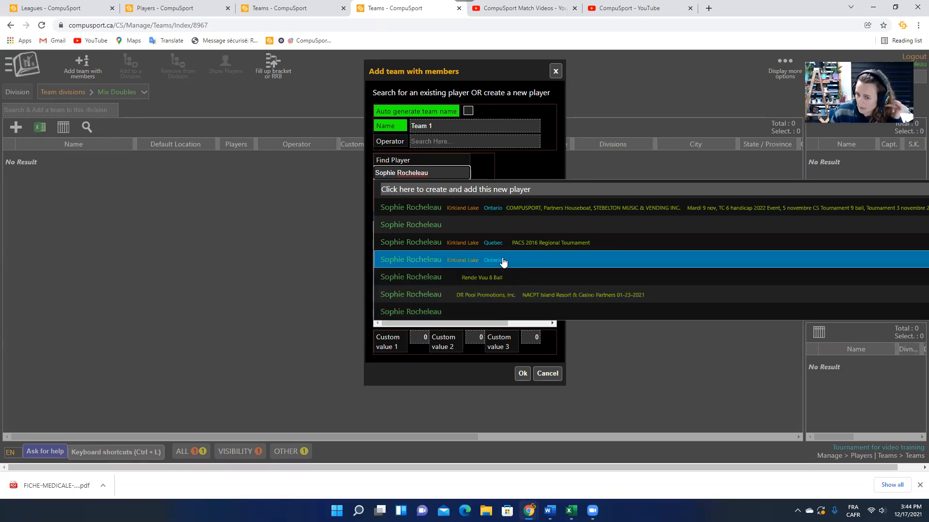
left_click_drag(429, 172, 370, 170)
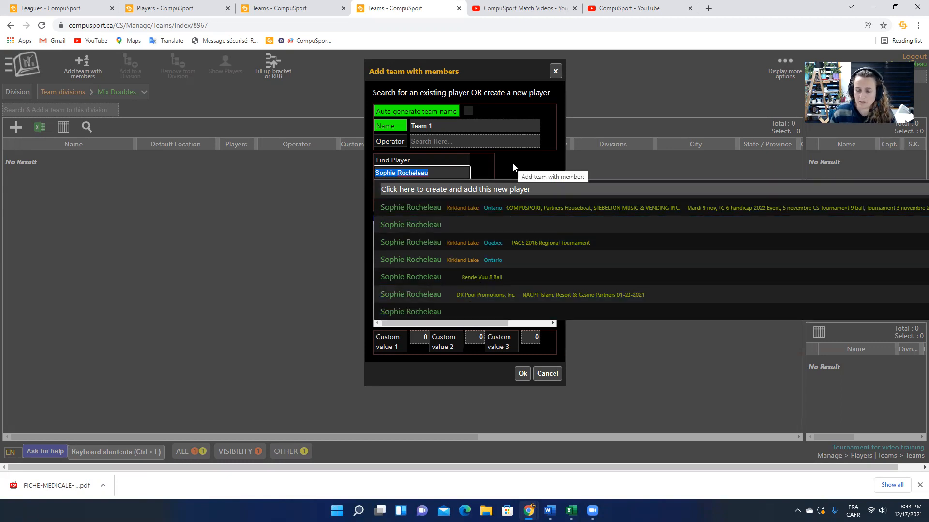
left_click(453, 209)
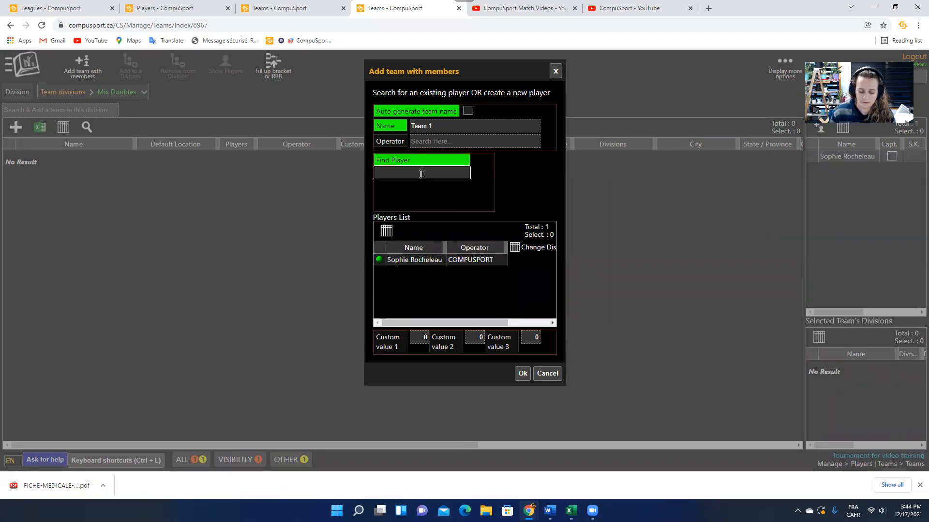
key("BackSpace")
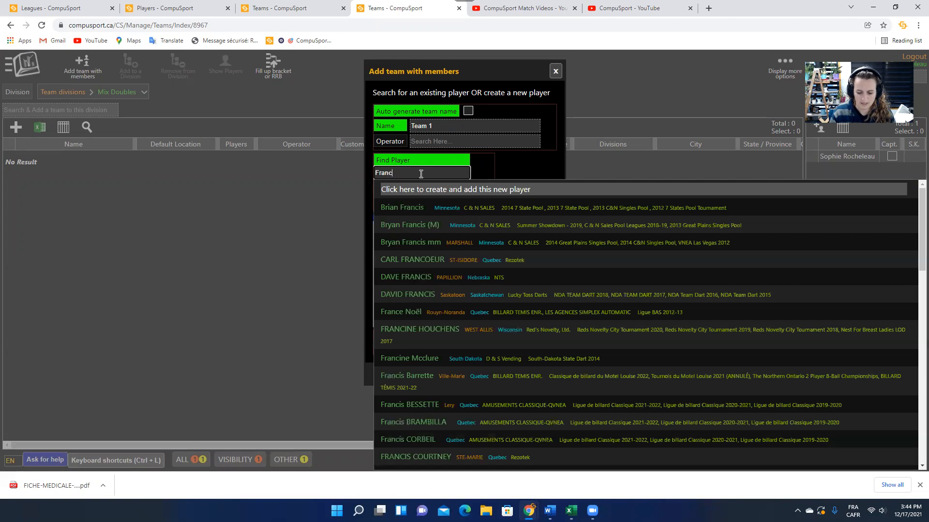
type("Co")
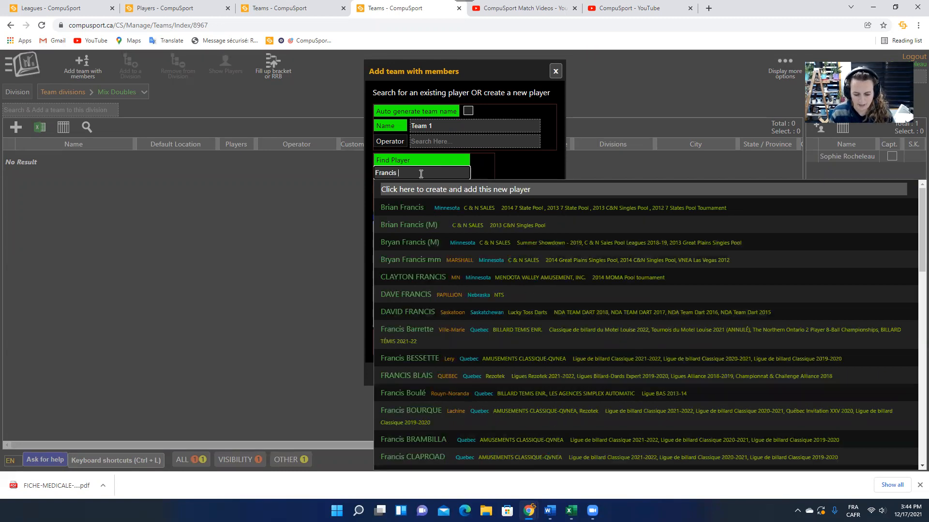
type("te")
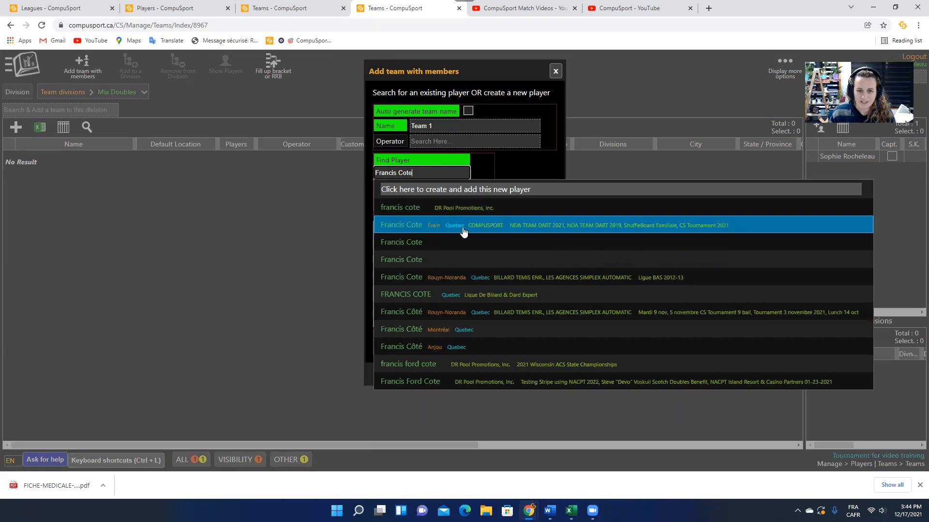
left_click(554, 230)
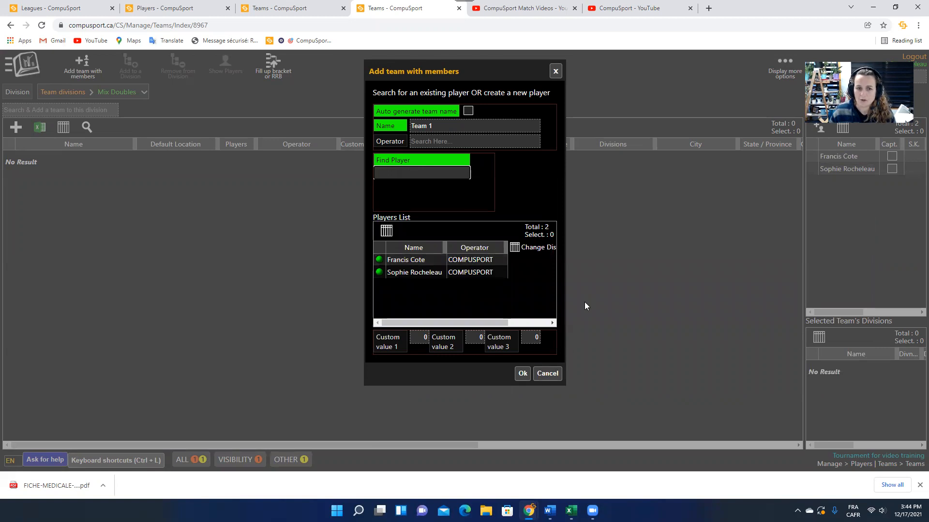
left_click(522, 375)
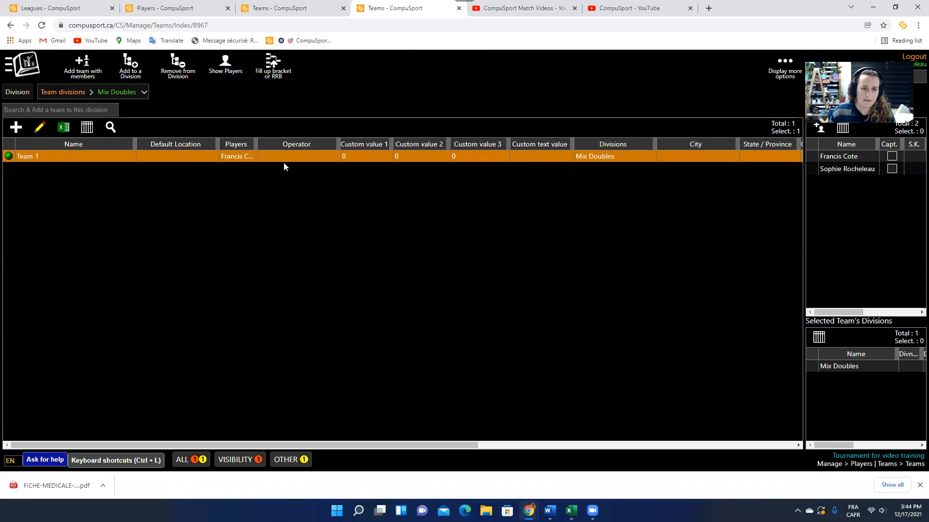
Widen the Players column, then create 'Team 2' with two searched players and save it.
left_click_drag(257, 145, 339, 152)
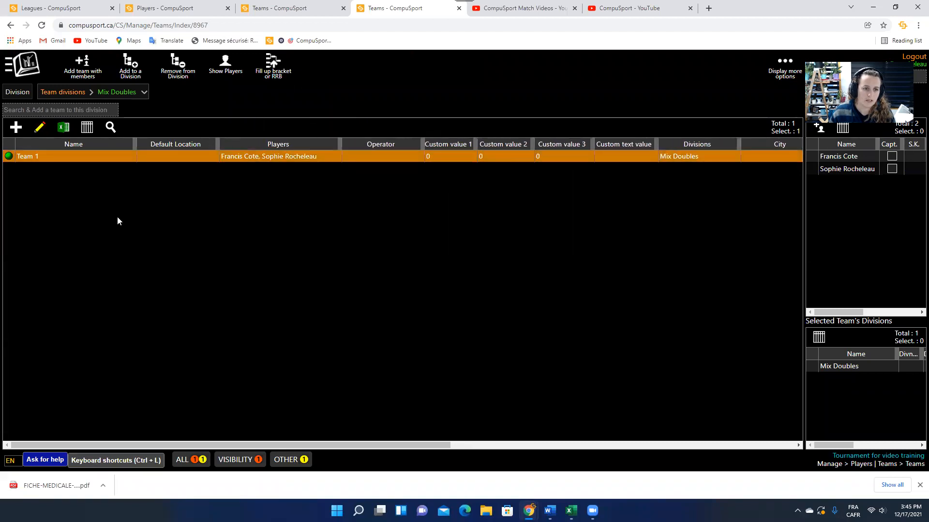
left_click(83, 68)
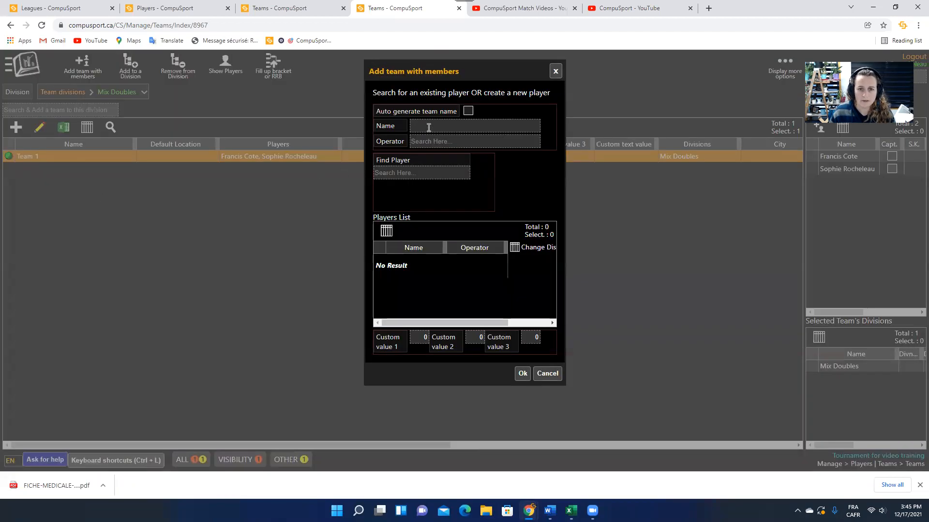
left_click(428, 128)
type("Team 2")
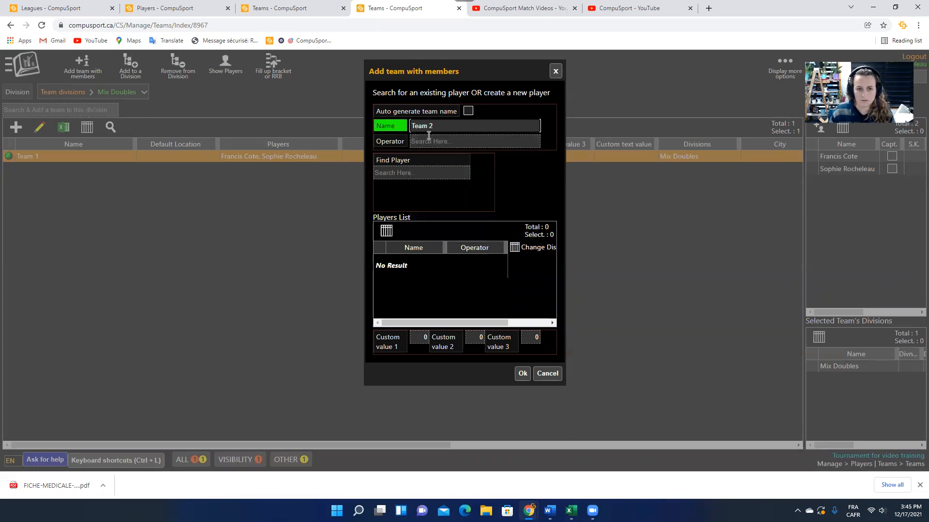
left_click(425, 171)
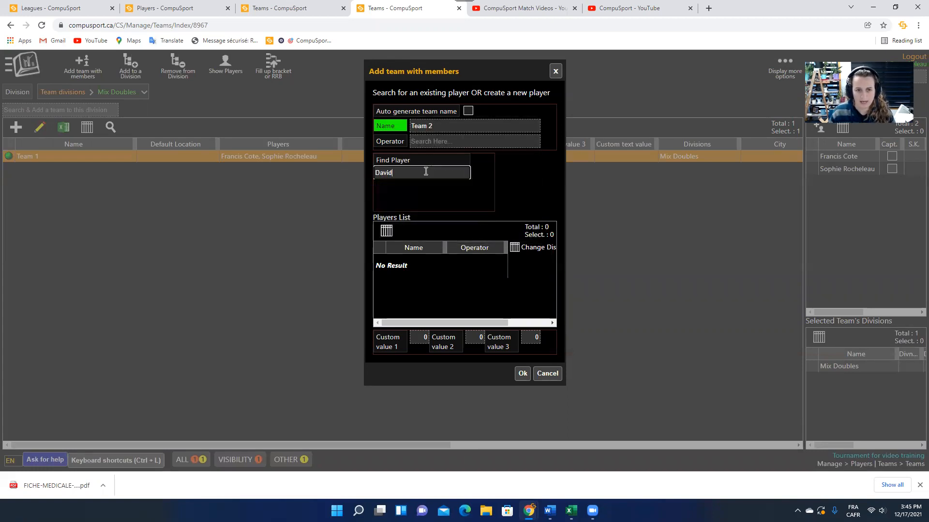
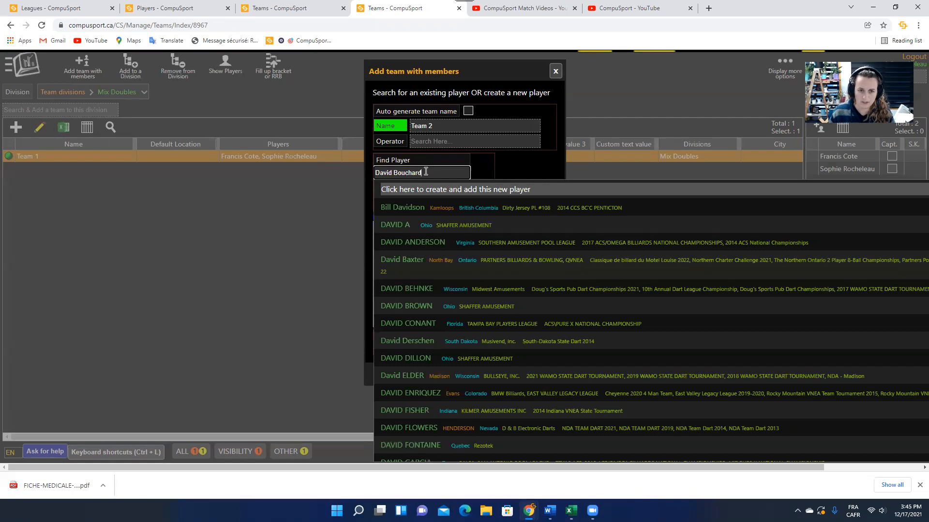
left_click(442, 266)
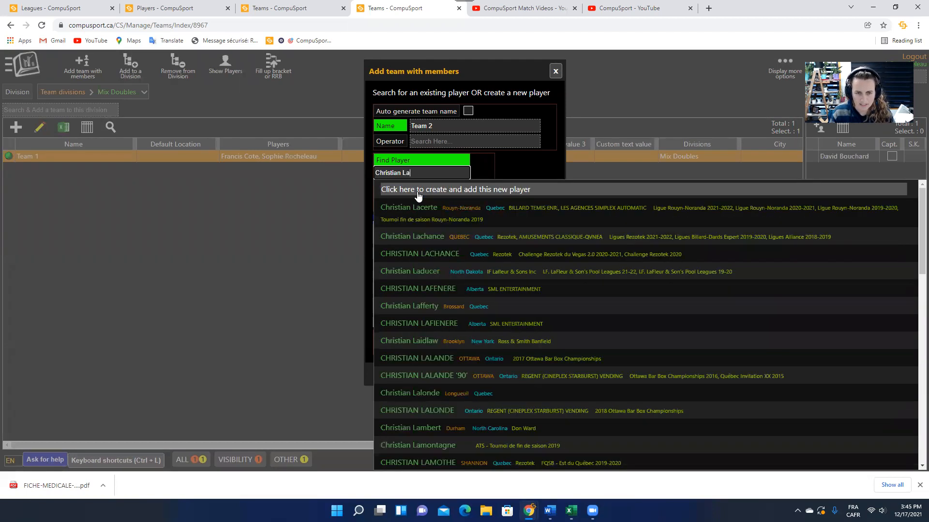
type("v")
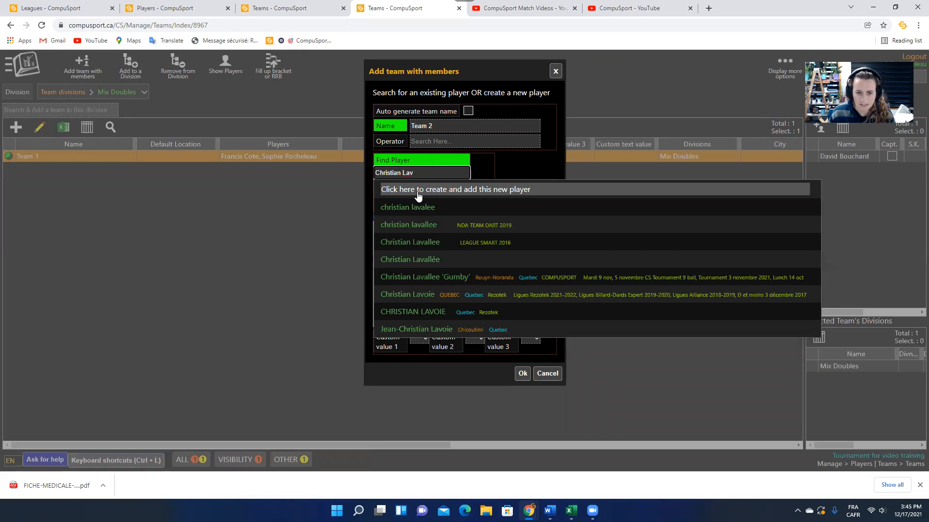
left_click(403, 281)
left_click(522, 374)
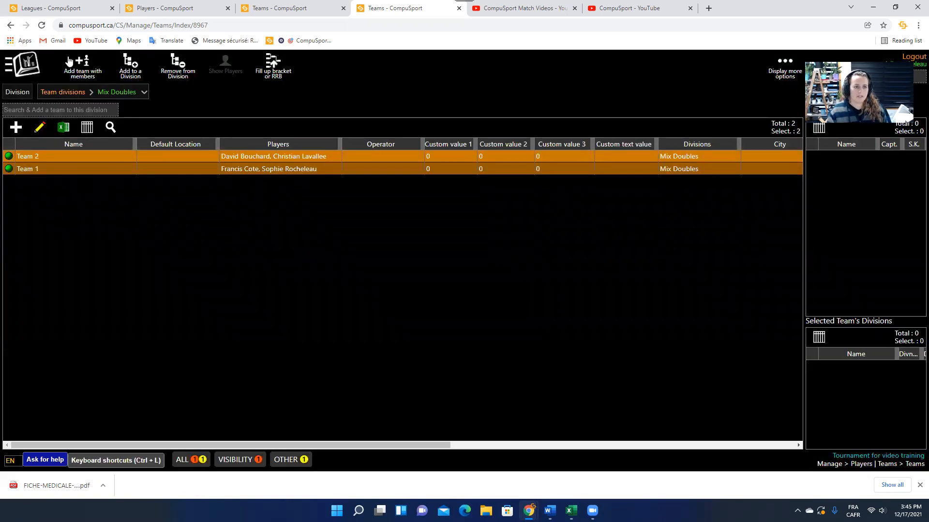
Check the teams in the Jack & Jill division, then return to the Mix Doubles teams.
left_click(104, 92)
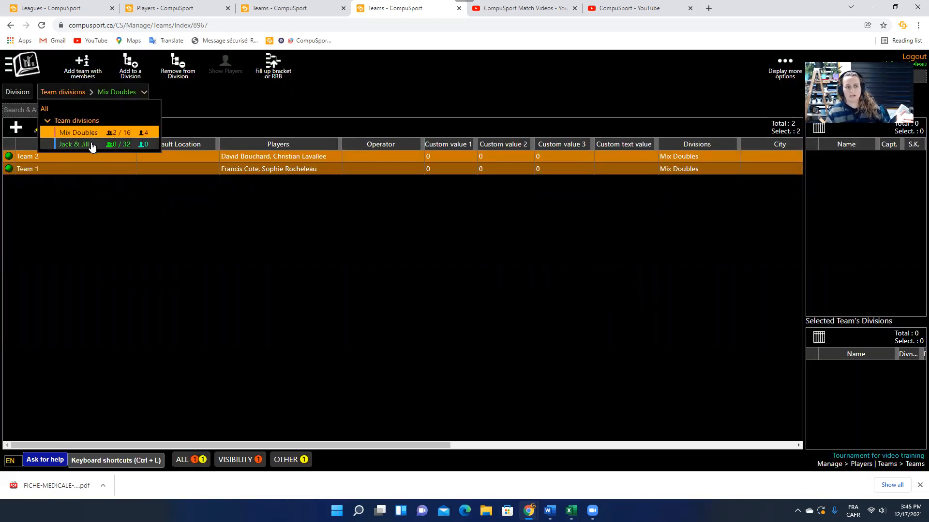
left_click(63, 143)
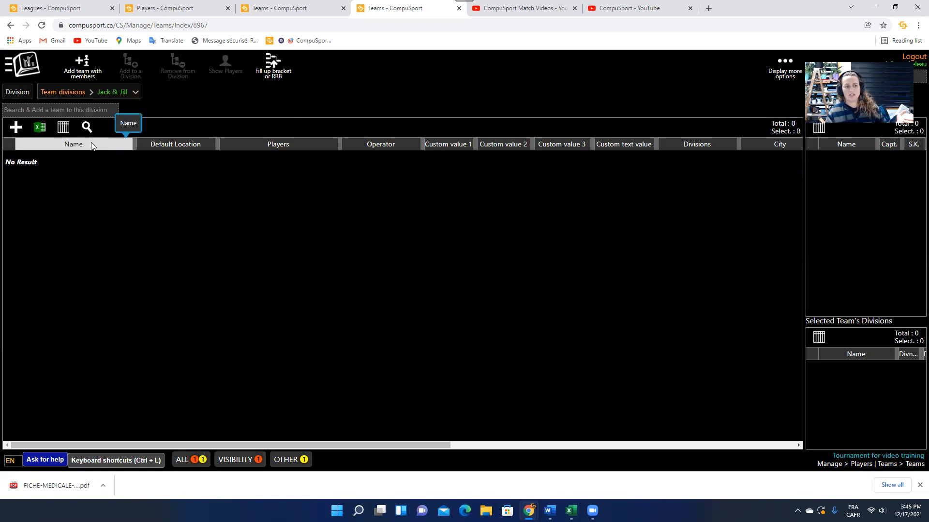
left_click(83, 92)
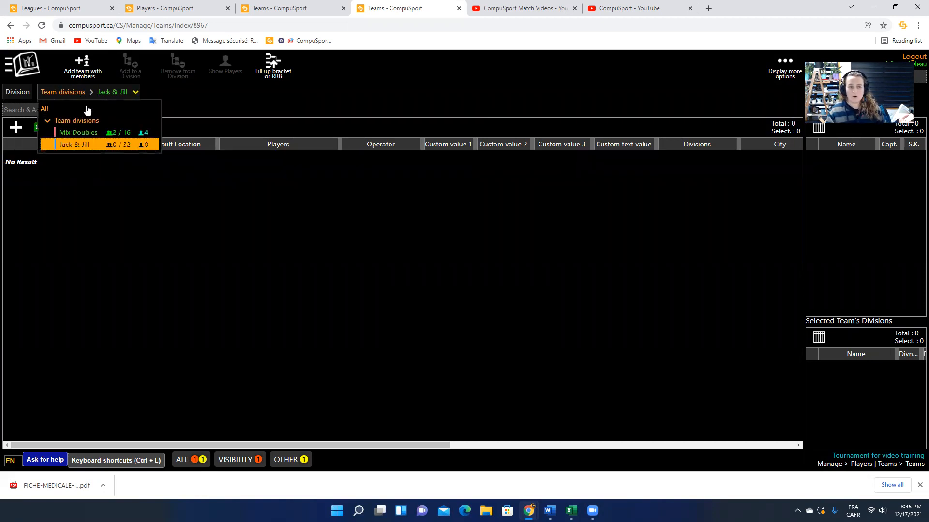
left_click(90, 137)
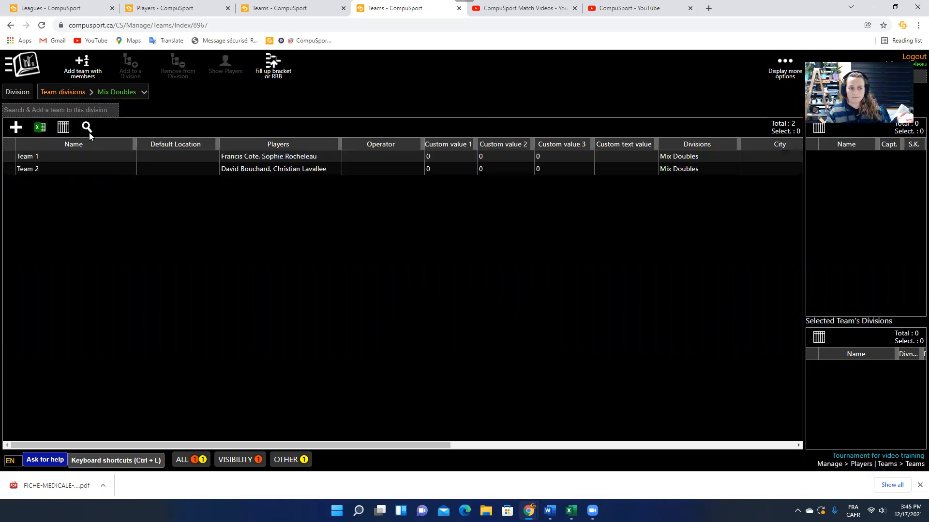
Add Team 1 to the Jack & Jill division as an extra division.
left_click(253, 155)
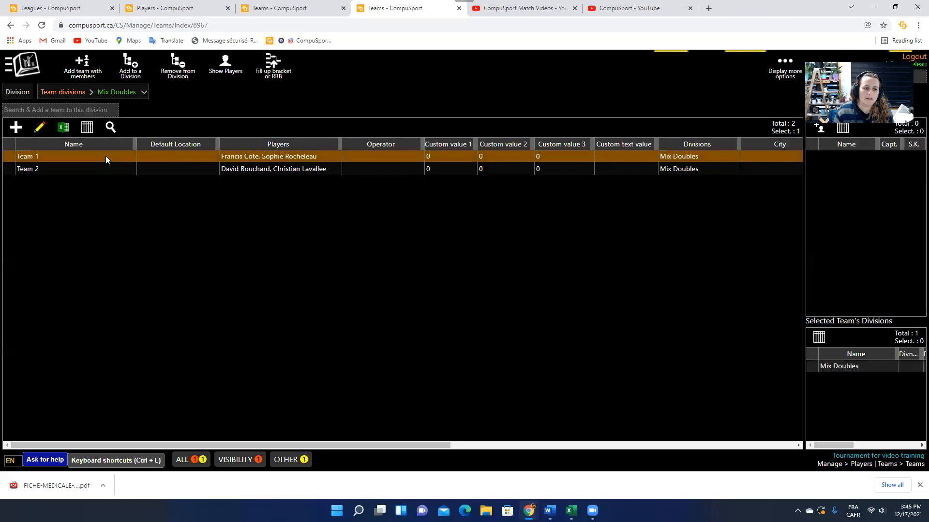
left_click(187, 69)
left_click(421, 261)
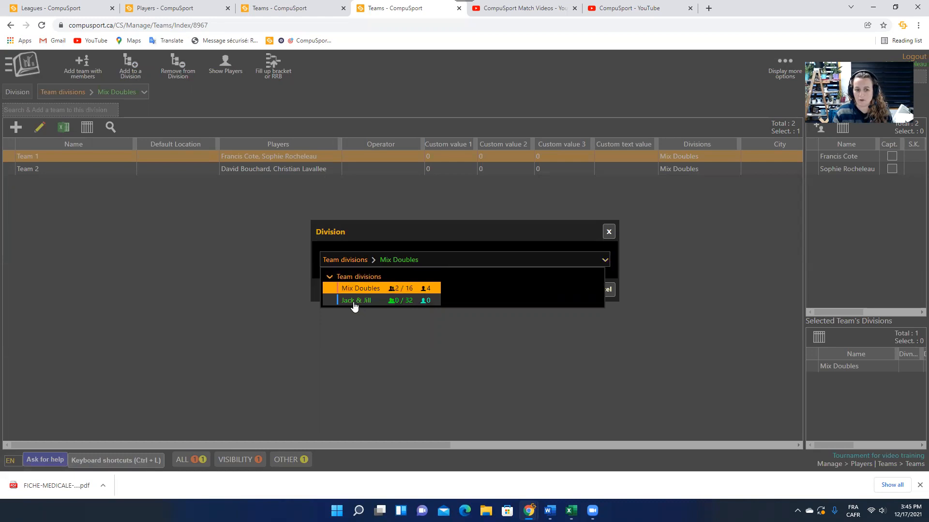
left_click(354, 301)
left_click(575, 290)
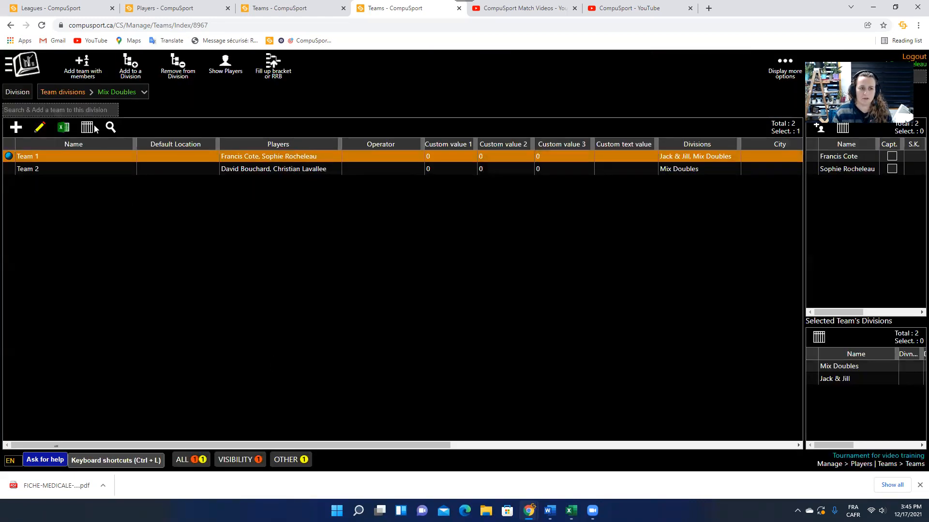
left_click(102, 93)
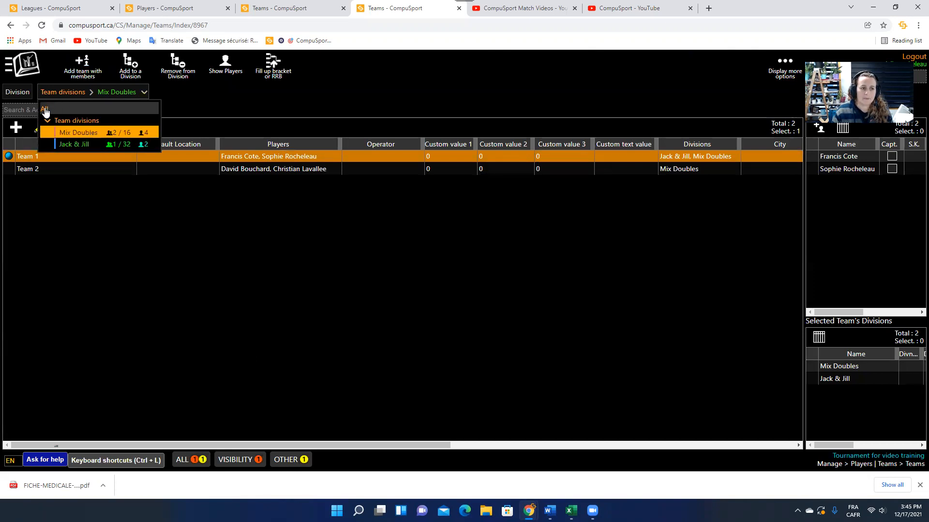
Show teams from all divisions and widen the Divisions column.
left_click(46, 110)
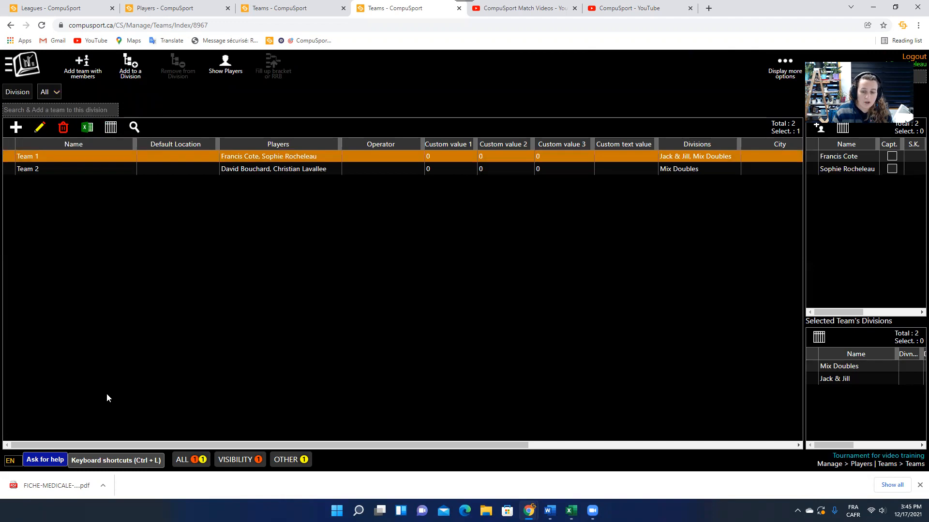
left_click_drag(739, 144, 776, 144)
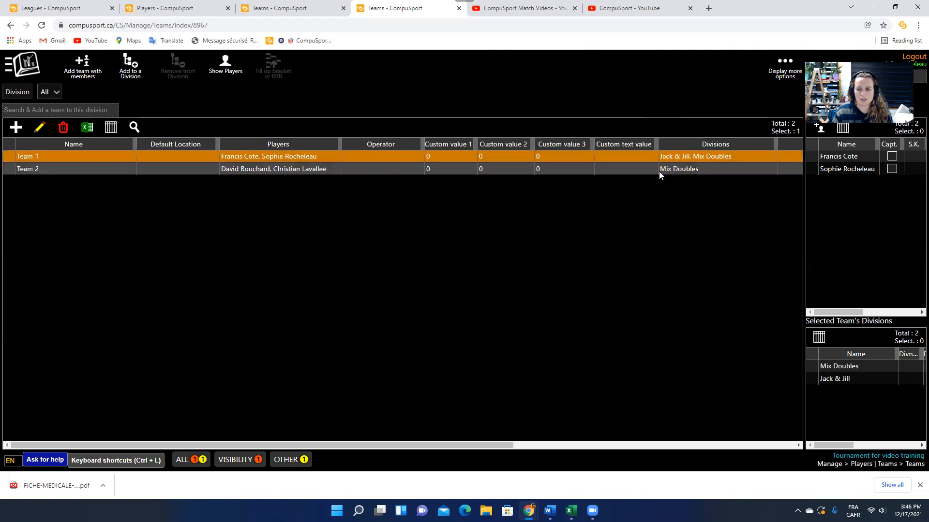
left_click(720, 176)
Filter the team list to Mix Doubles and inspect Team 1's players.
left_click(49, 95)
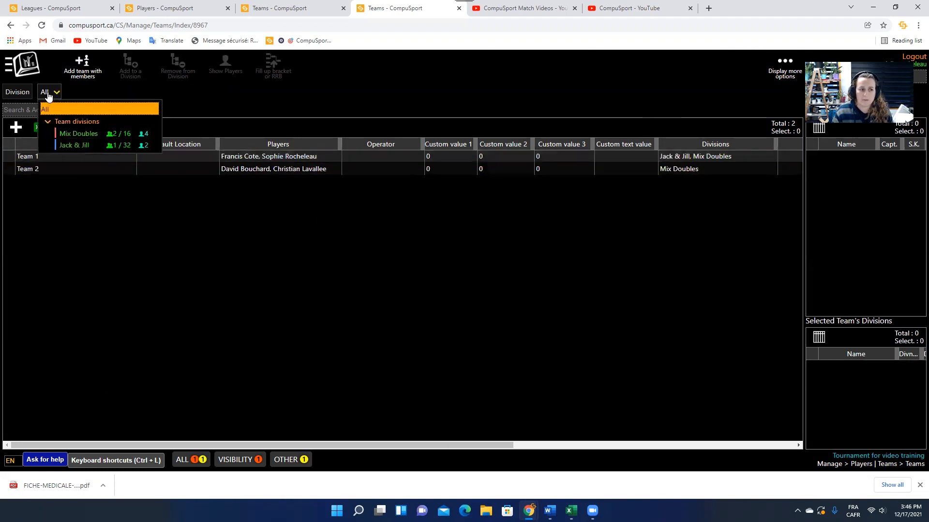
left_click(75, 135)
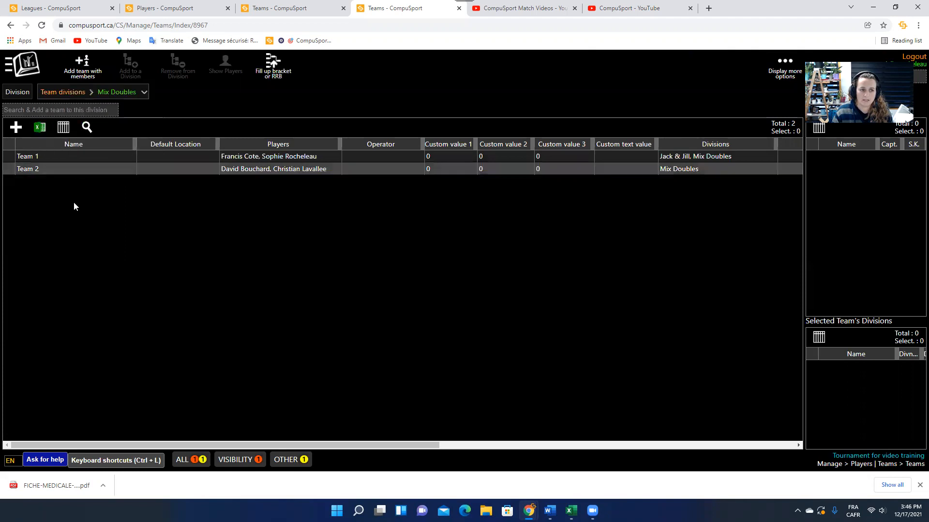
left_click(251, 156)
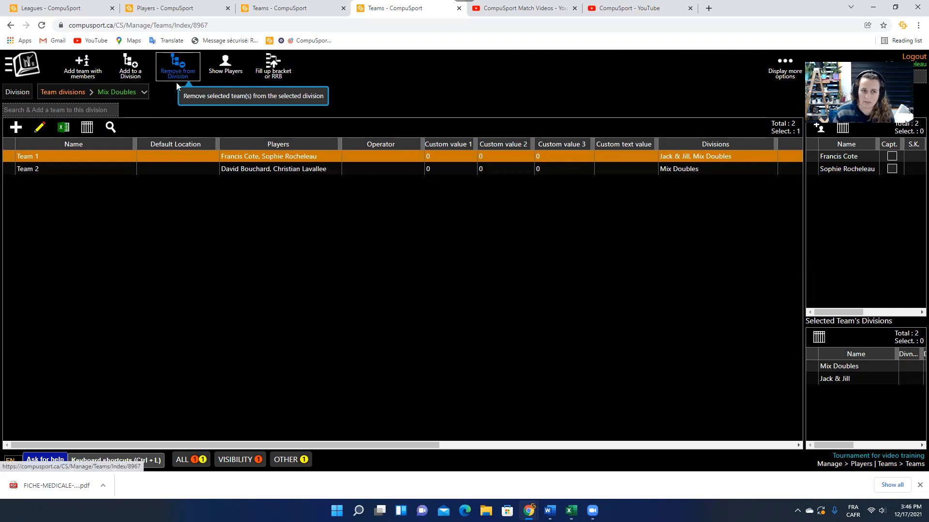
left_click(183, 221)
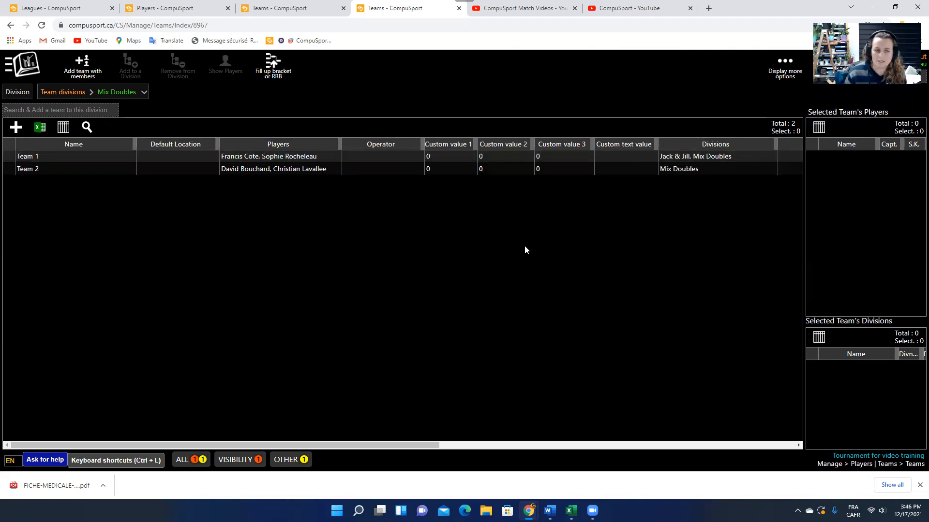
double_click(27, 157)
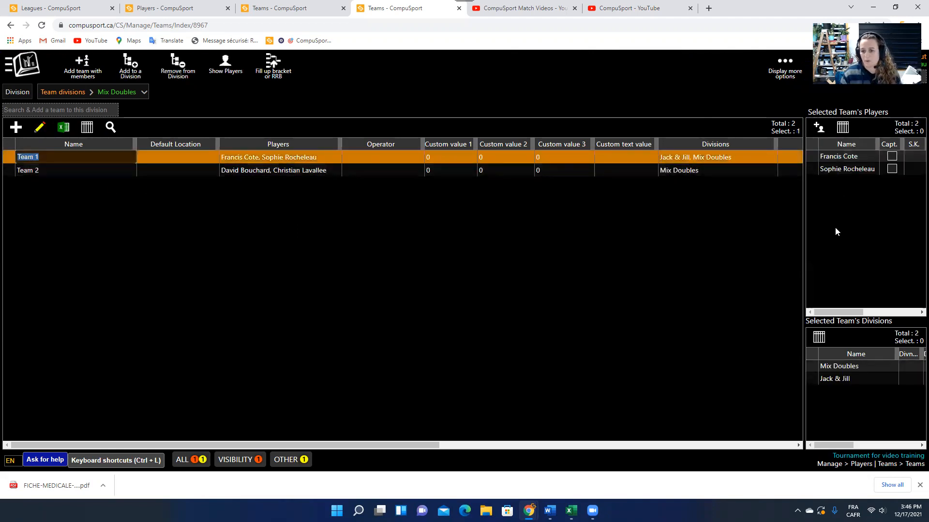
left_click(819, 128)
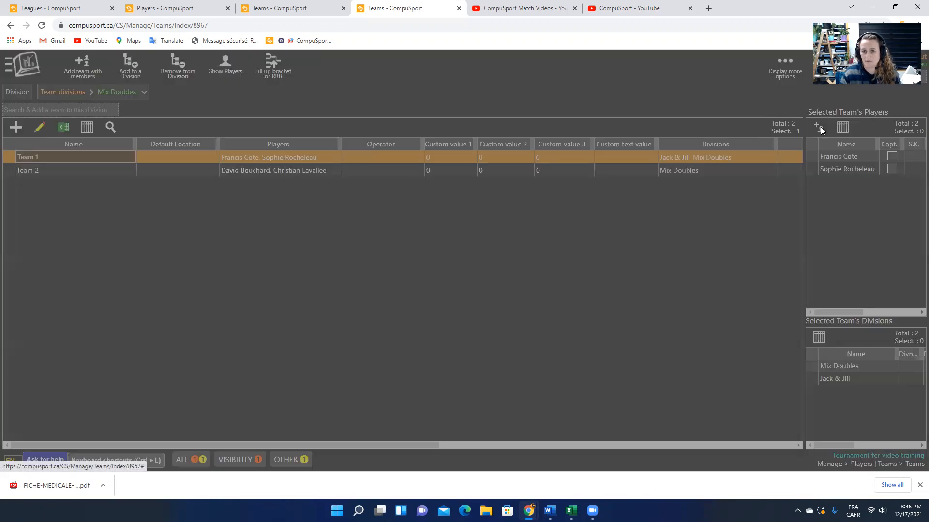
left_click(547, 297)
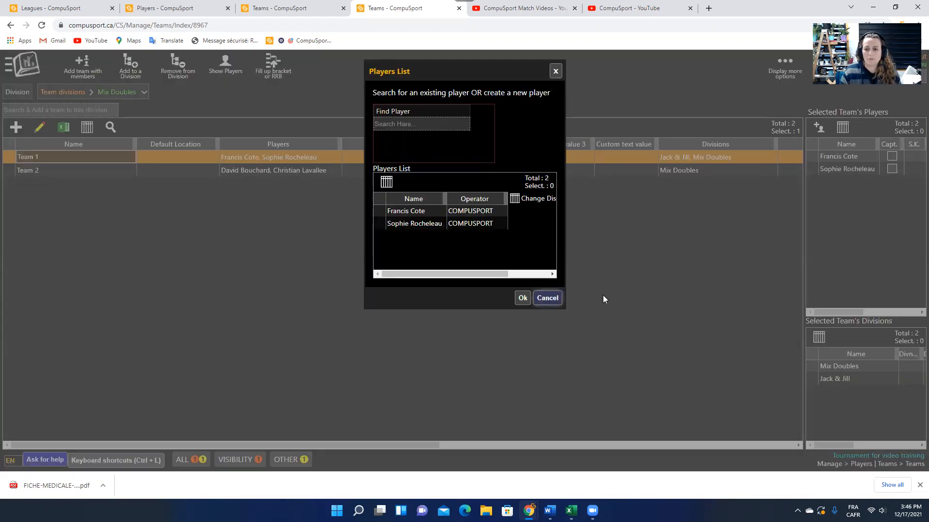
left_click(852, 170)
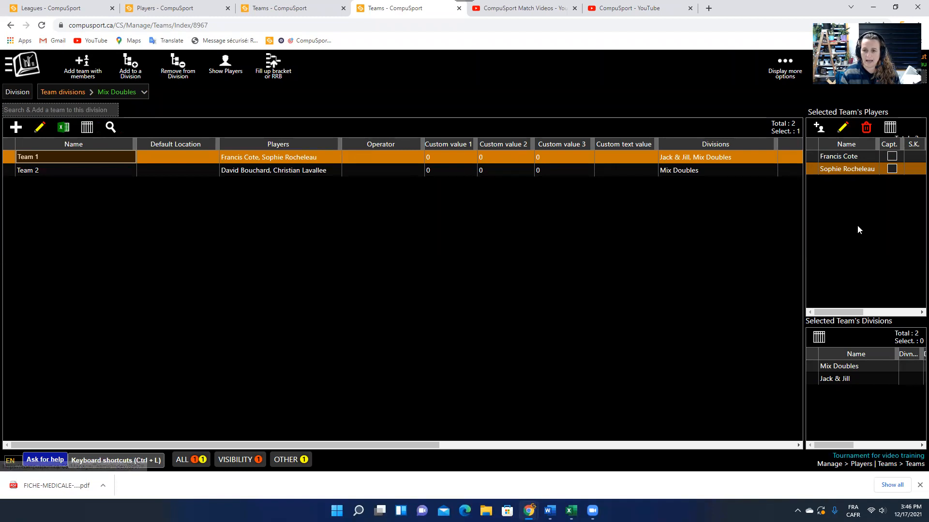
left_click(224, 308)
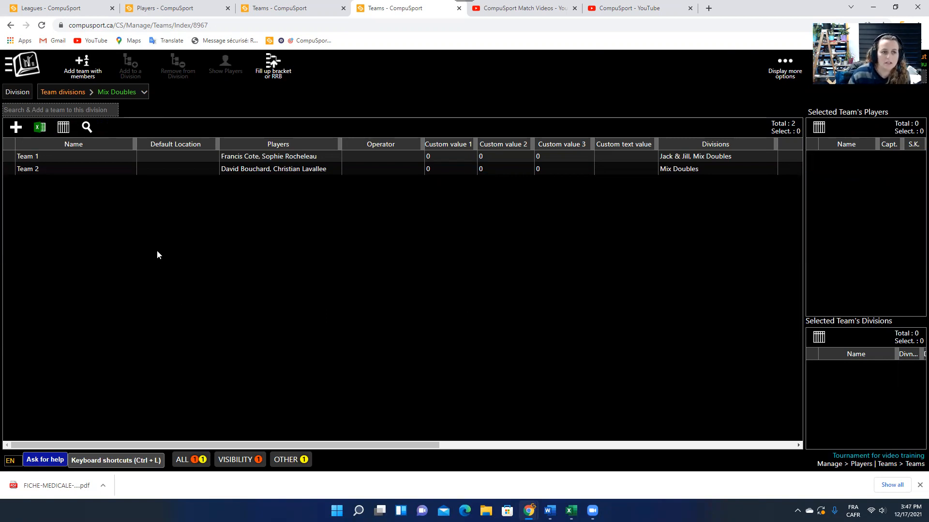
Go to the Players page through the main navigation menu.
left_click(132, 94)
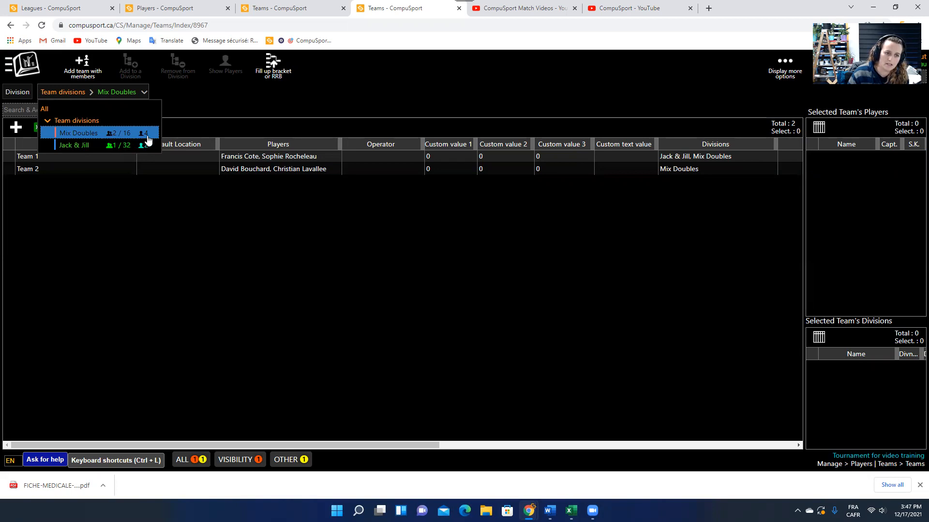
left_click(35, 73)
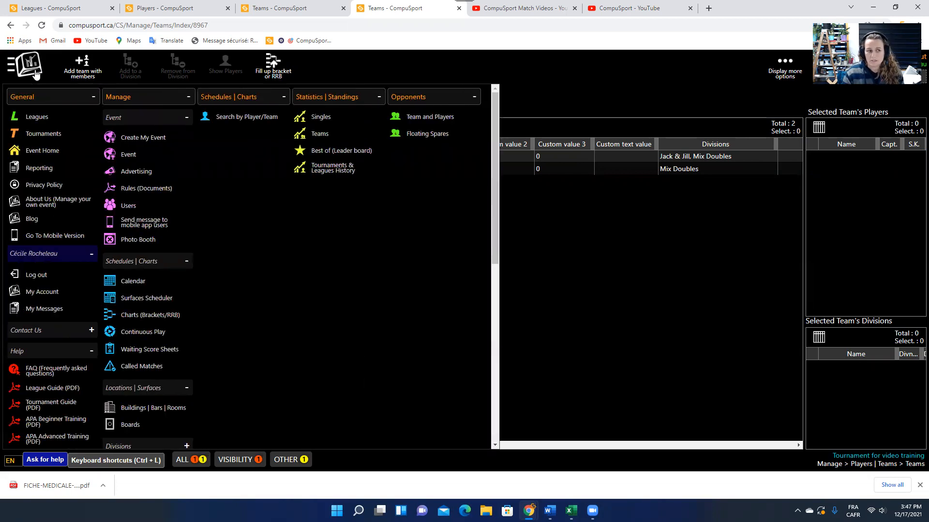
scroll(147, 271, "down", 5)
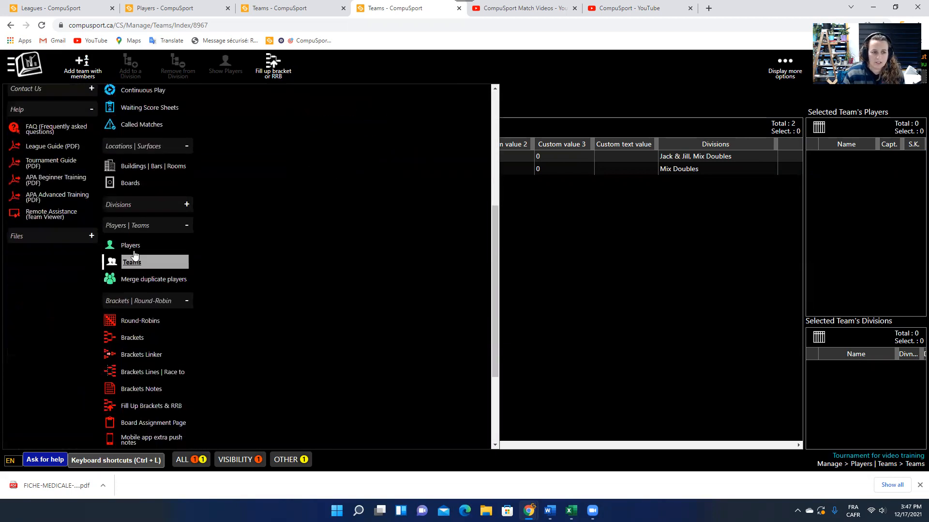
left_click(135, 245)
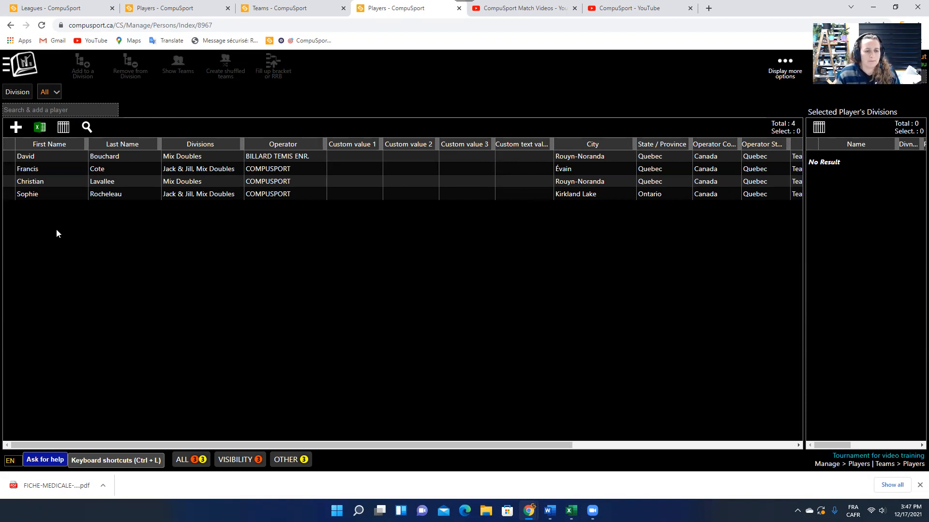
Toggle the player filter between Singles 8 ball, which is empty, and All divisions.
left_click(51, 92)
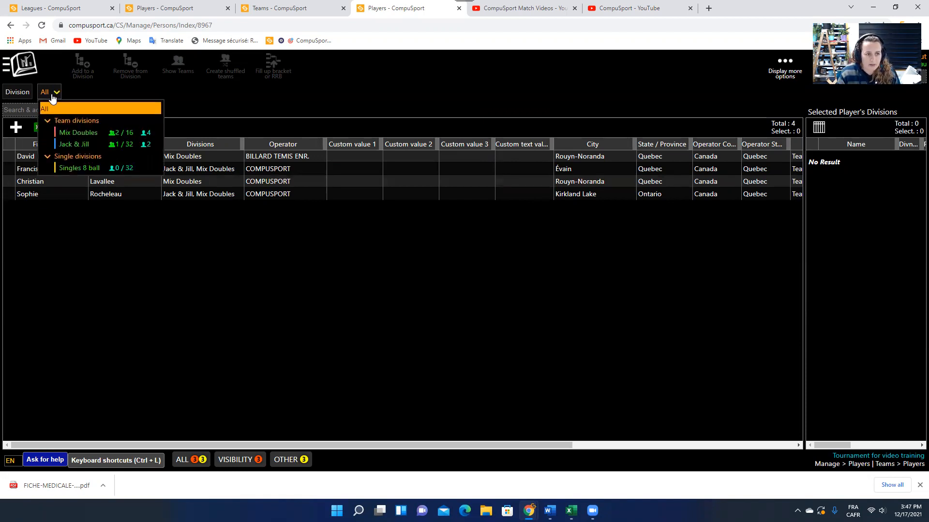
left_click(76, 168)
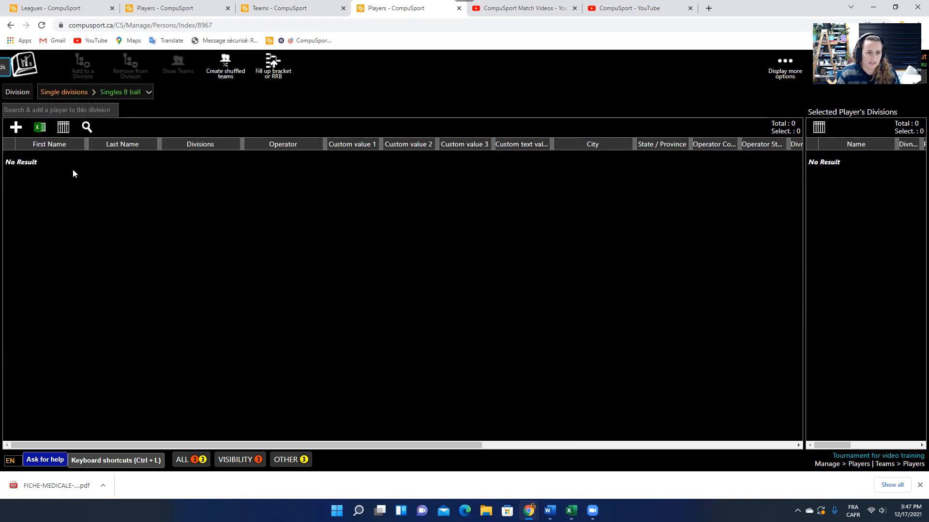
left_click(97, 92)
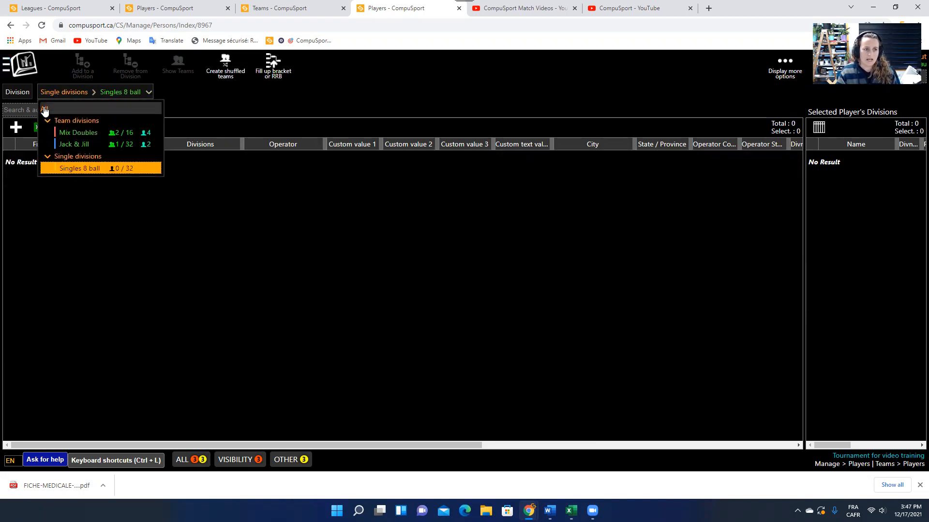
left_click(53, 107)
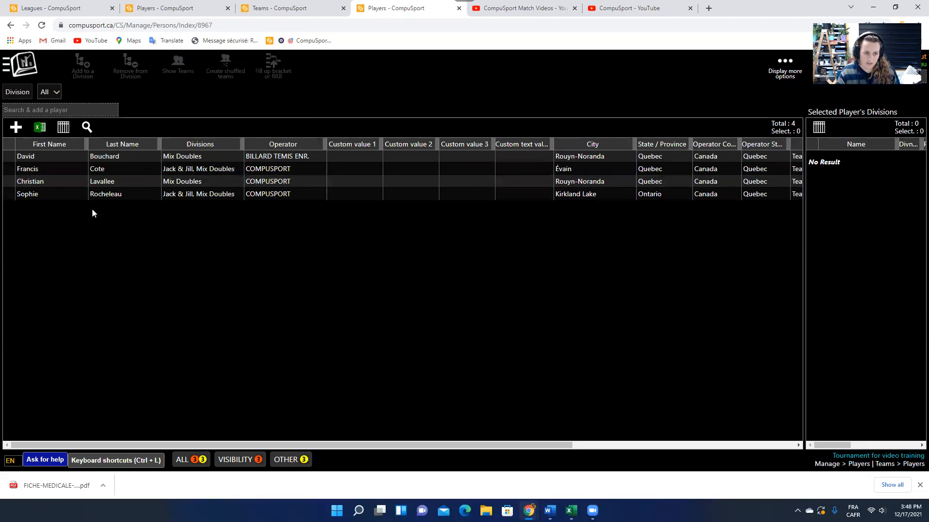
left_click(54, 92)
With Singles 8 ball selected, search for two existing players by name and add each one.
left_click(67, 169)
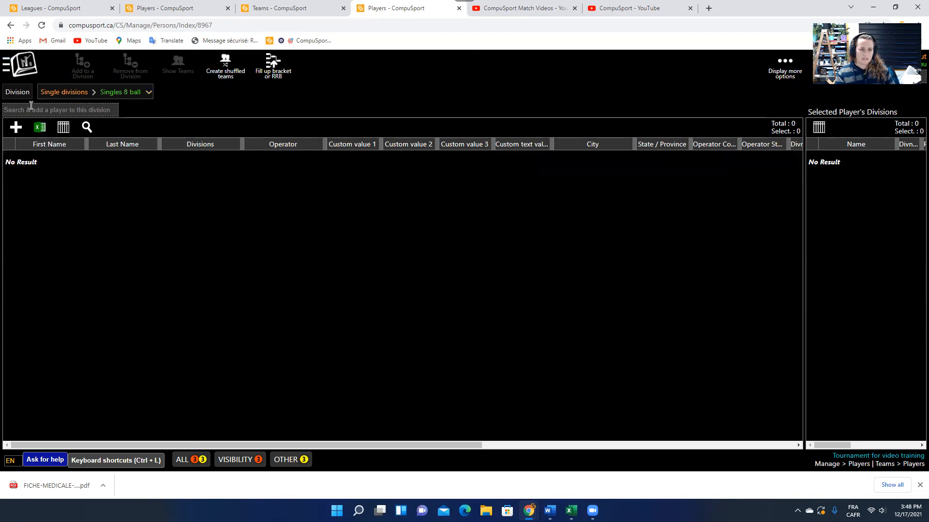
left_click(64, 109)
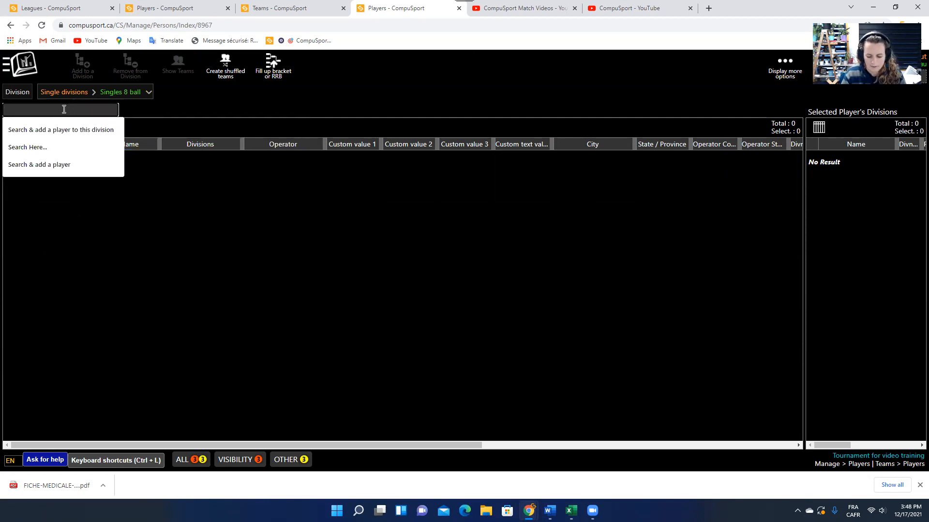
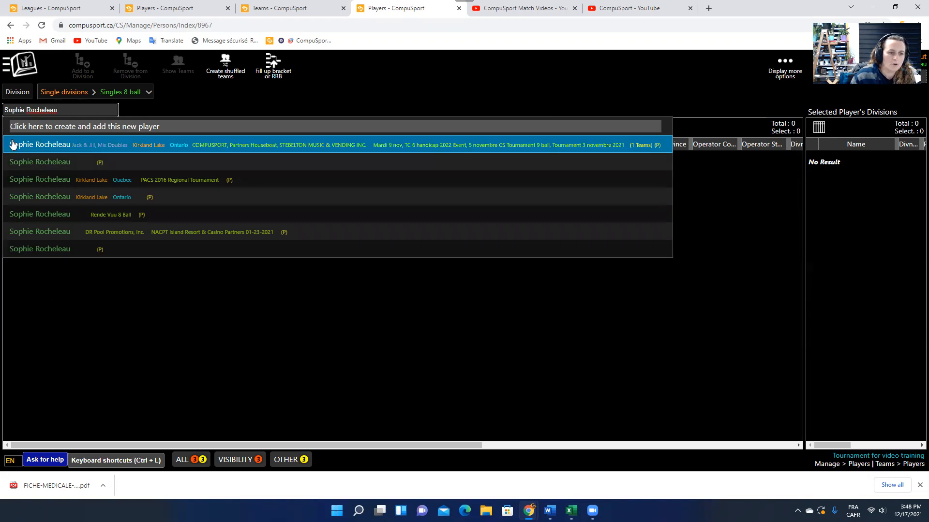
left_click(32, 146)
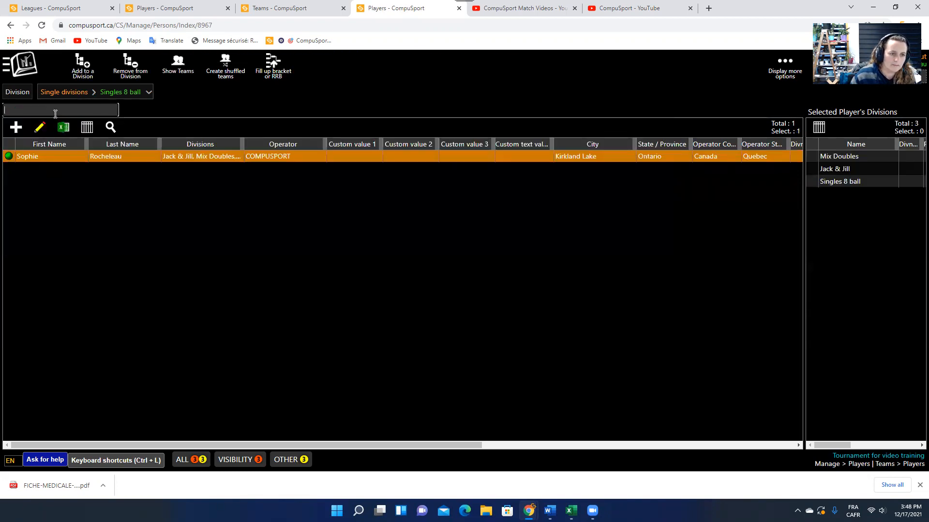
type("Francis")
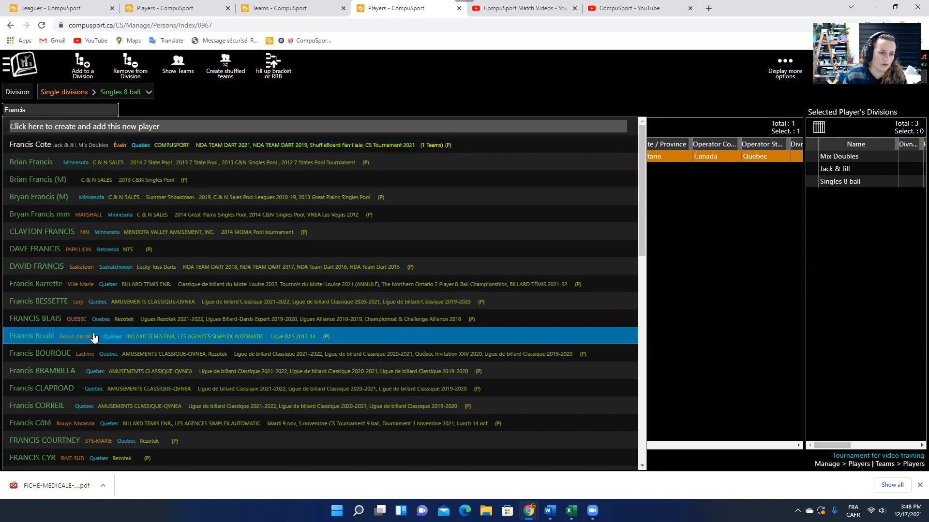
left_click(19, 145)
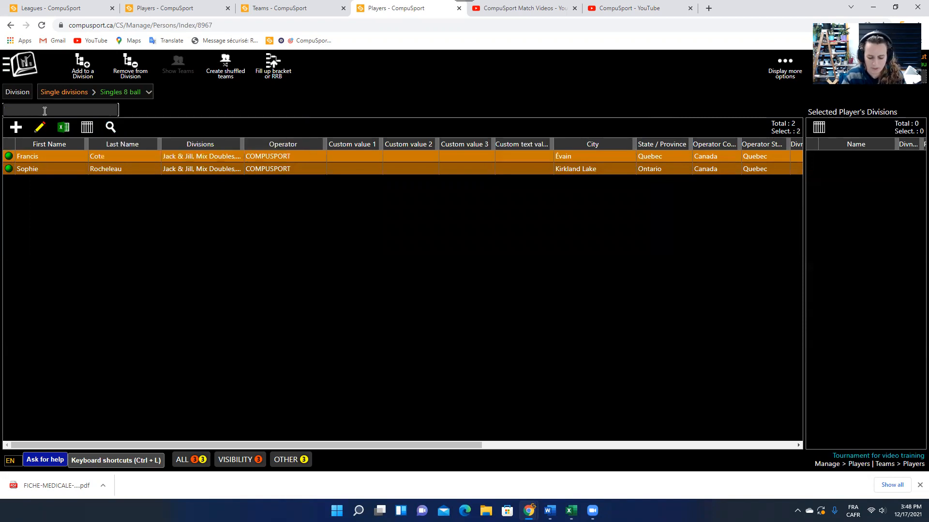
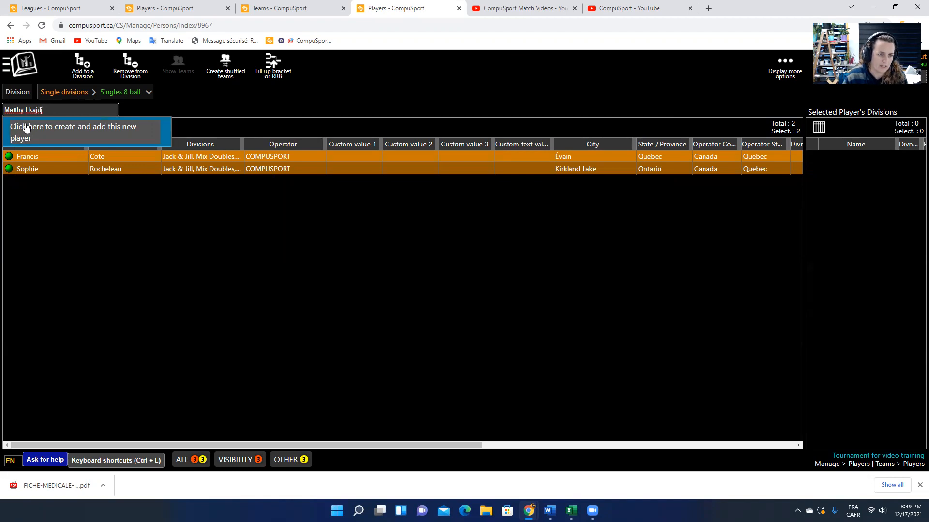
left_click(93, 225)
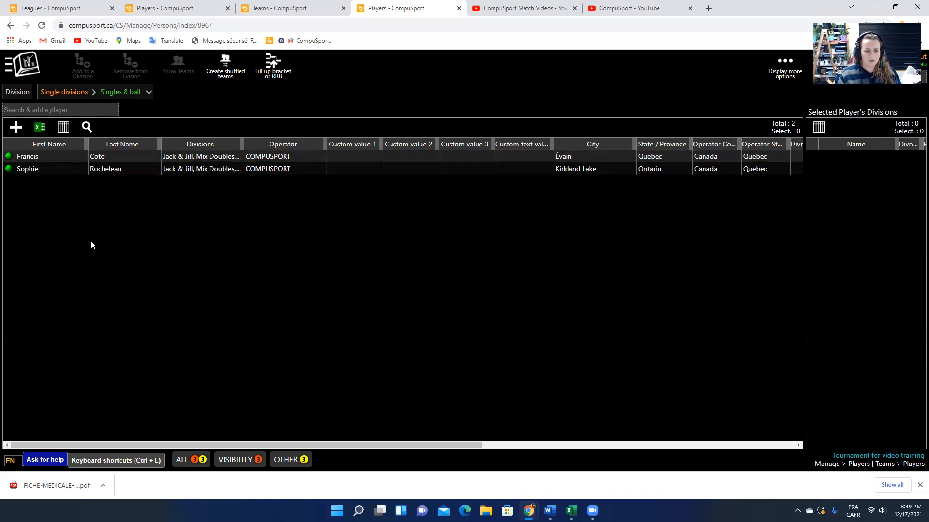
Open the Players page and show players from all divisions.
left_click(22, 64)
scroll(150, 227, "down", 5)
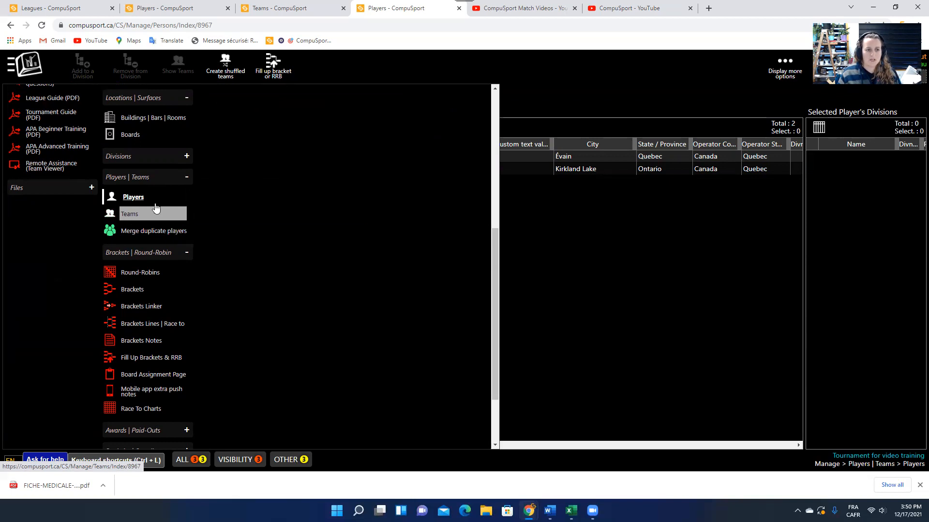
left_click(133, 197)
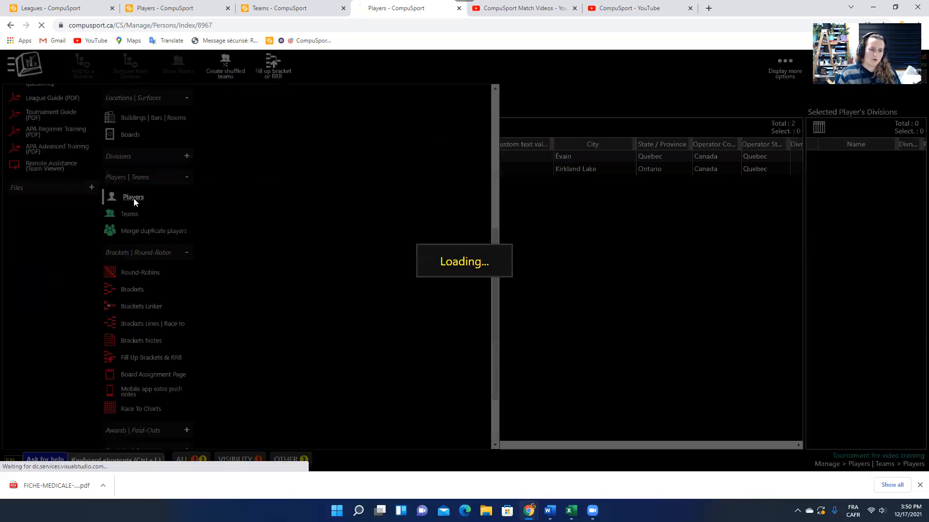
left_click(58, 94)
left_click(54, 109)
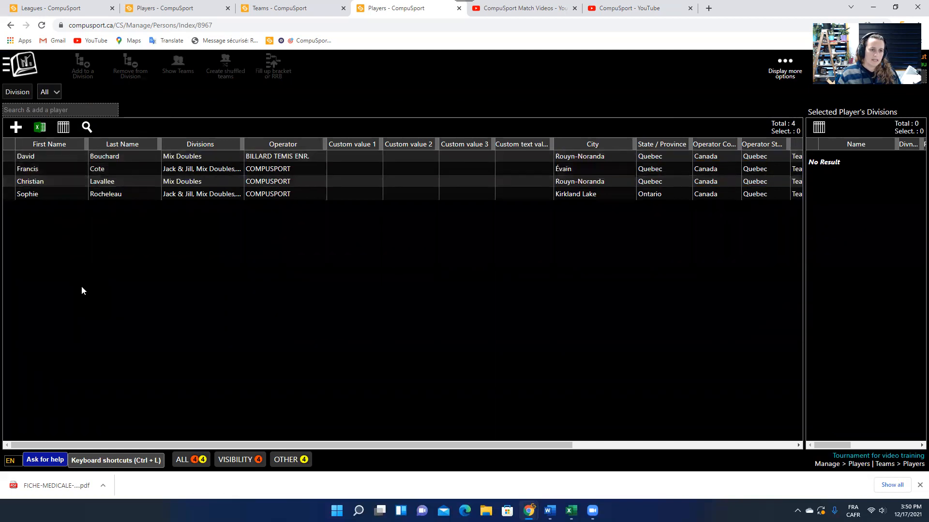
Select the two Mix Doubles-only players and add both to Singles 8 ball.
left_click(53, 159)
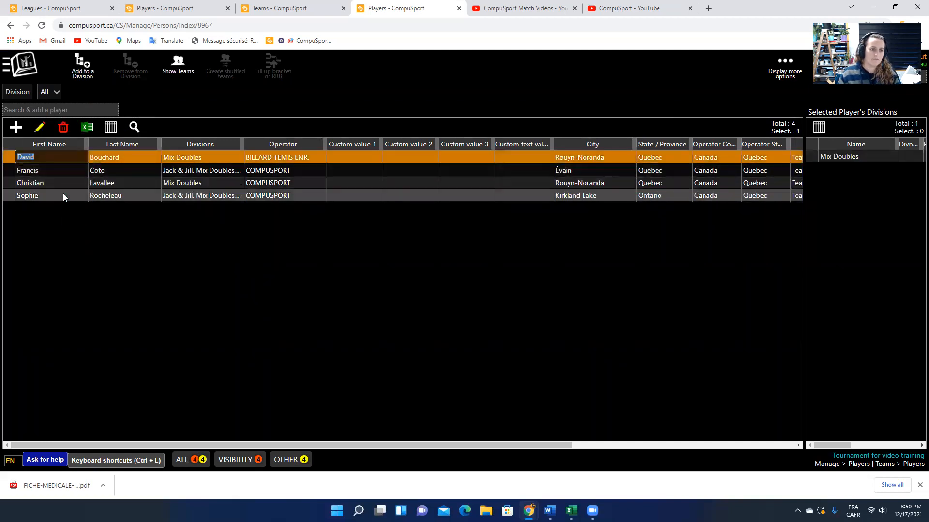
left_click(56, 183, "shift")
left_click(63, 188)
left_click(58, 181)
left_click(57, 158, "ctrl")
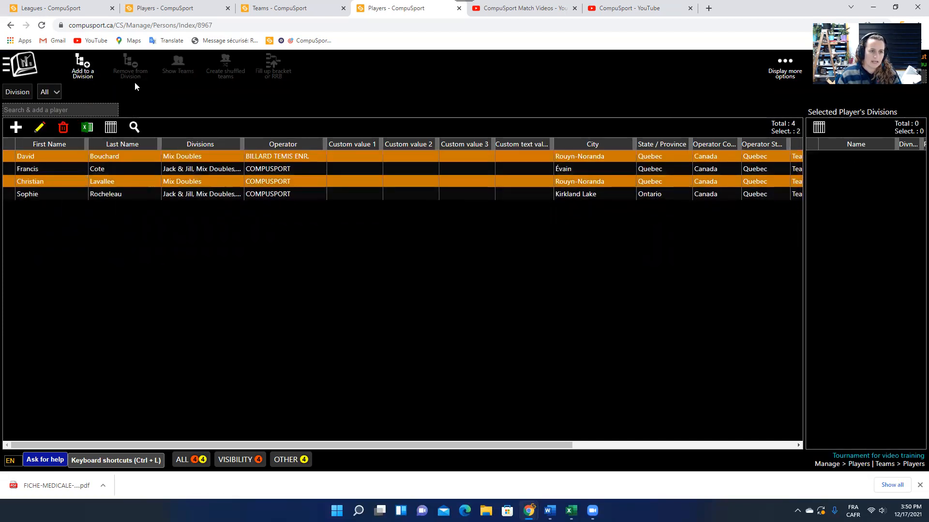
left_click(80, 72)
left_click(446, 261)
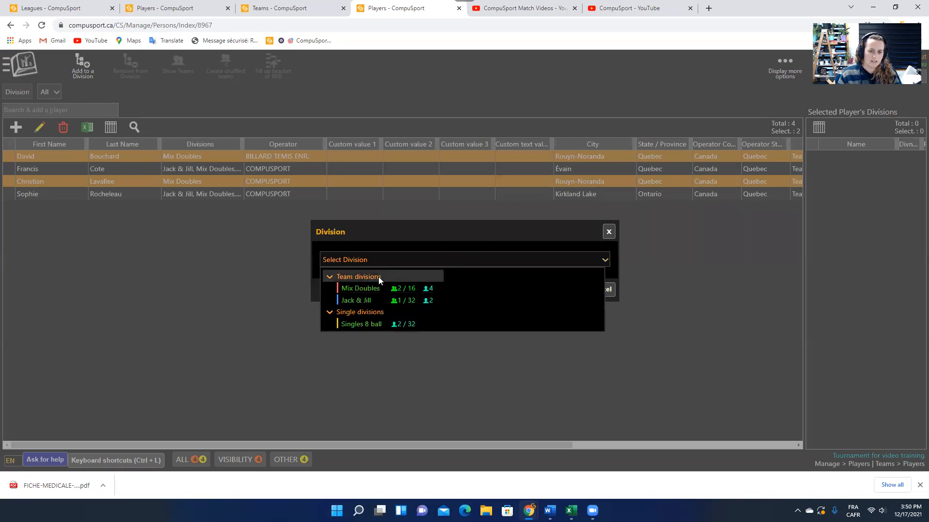
left_click(375, 324)
left_click(572, 290)
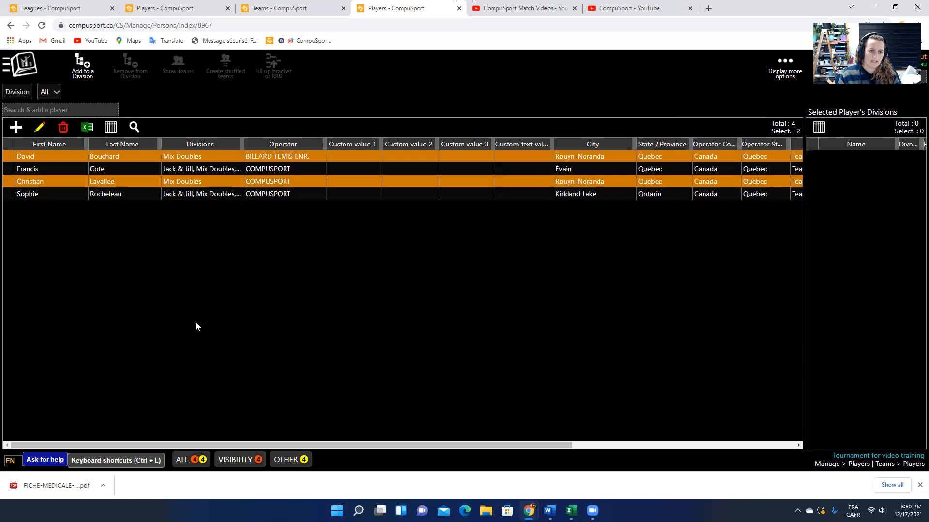
Filter the players to Singles 8 ball to confirm all four are listed.
left_click(116, 170)
left_click(54, 93)
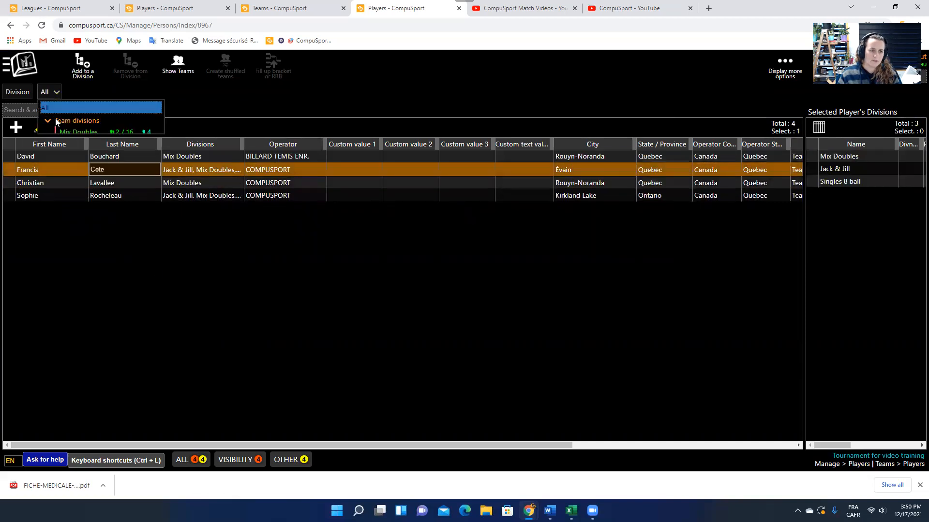
left_click(78, 171)
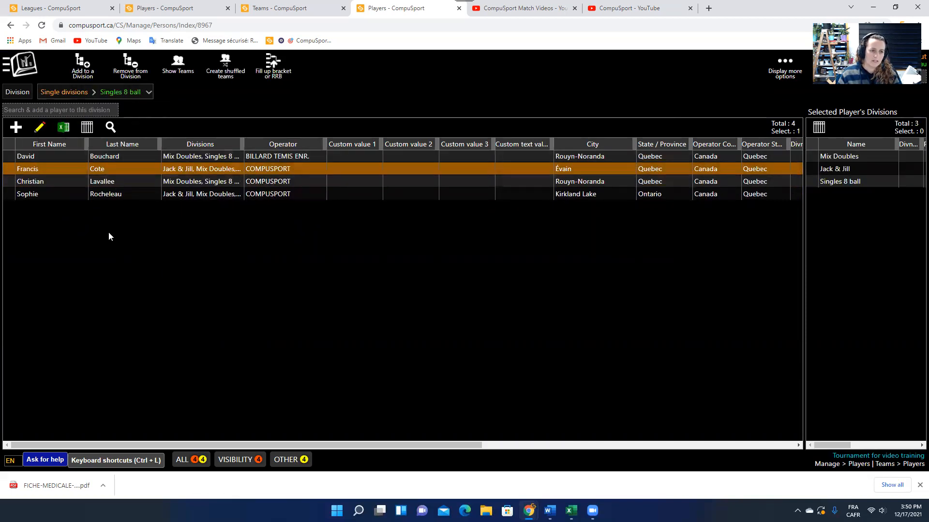
left_click(67, 158)
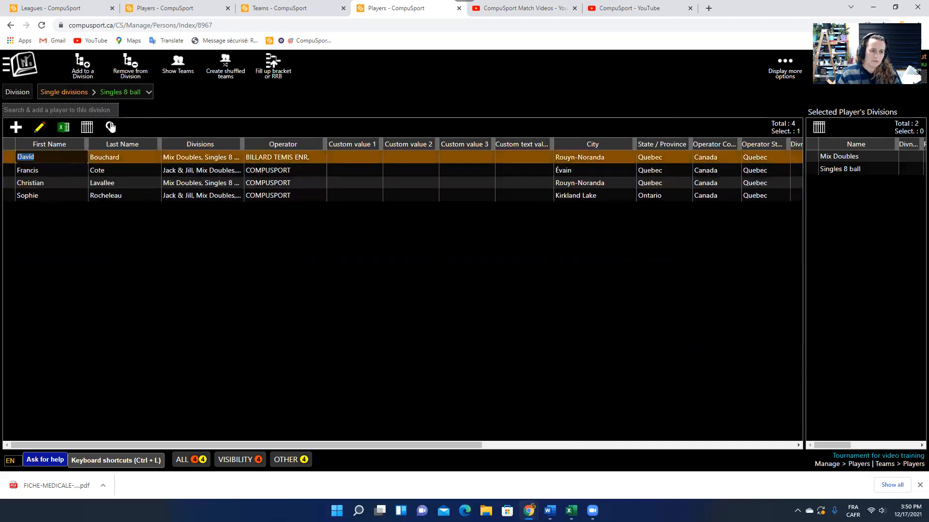
left_click(134, 67)
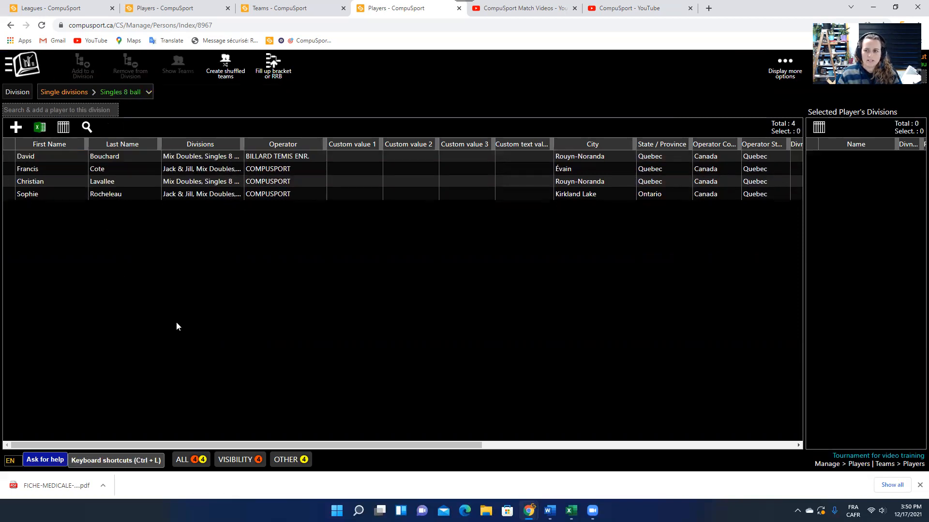
Collapse Players | Teams and open Fill Up Brackets & RRB under Brackets | Round-Robin.
left_click(31, 68)
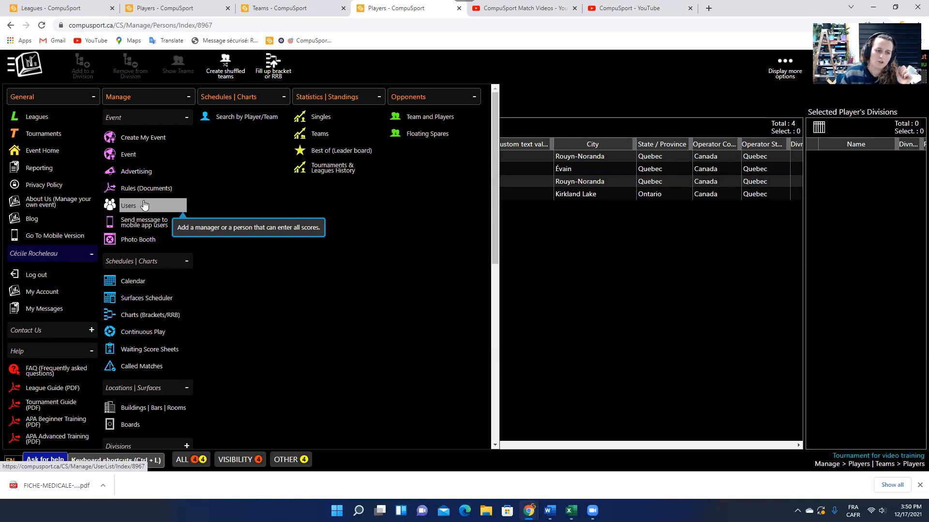
scroll(145, 208, "down", 3)
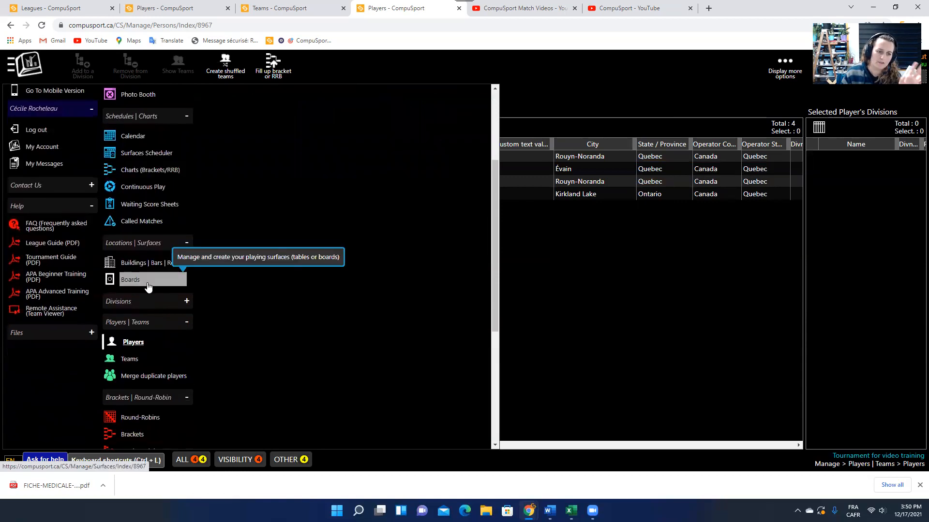
scroll(137, 268, "down", 1)
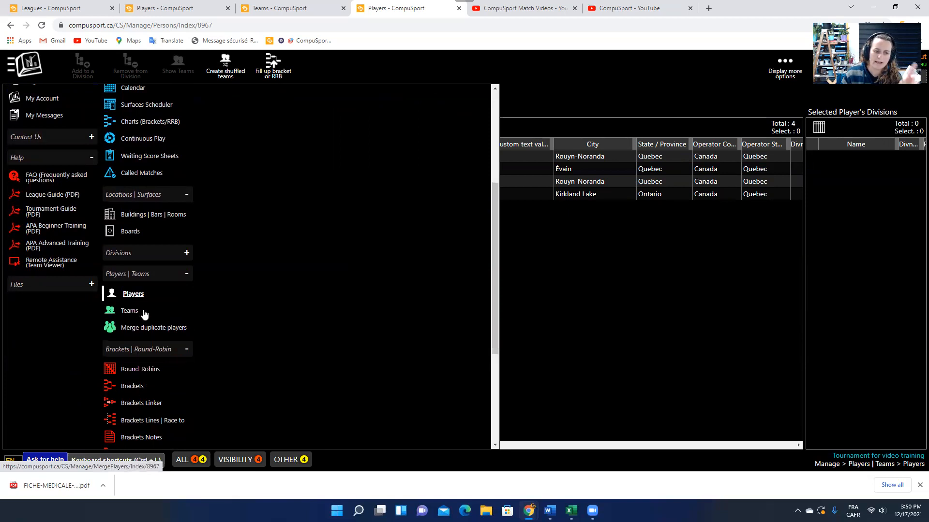
left_click(151, 277)
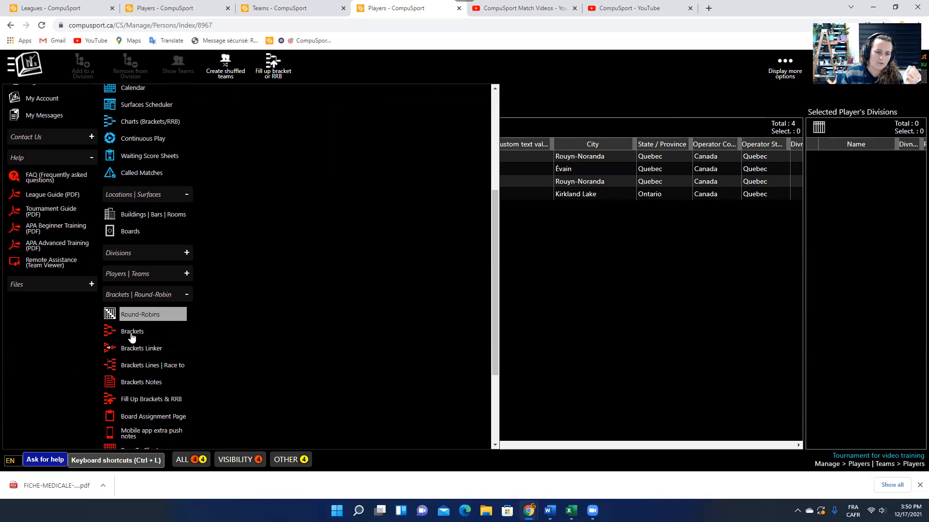
left_click(150, 400)
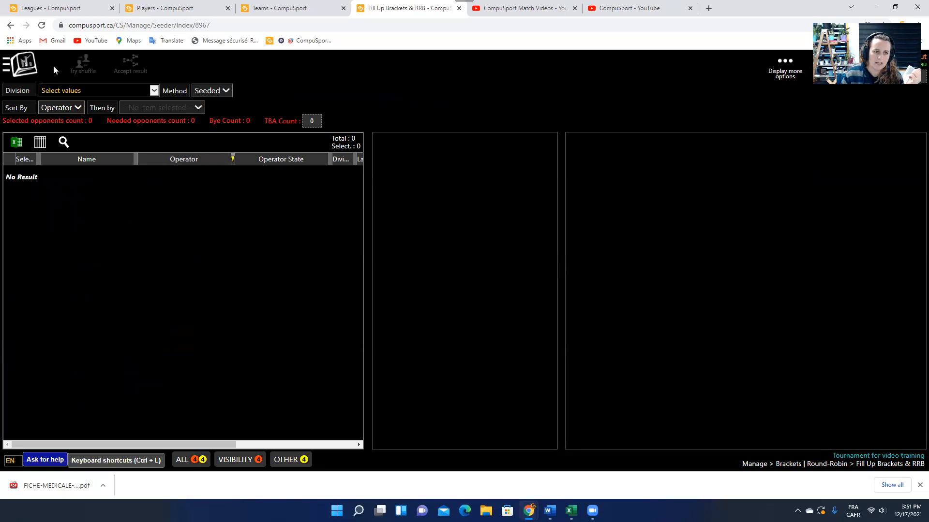
Choose the Singles 8 ball division with Random placement, giving 4 players and 28 byes.
left_click(68, 93)
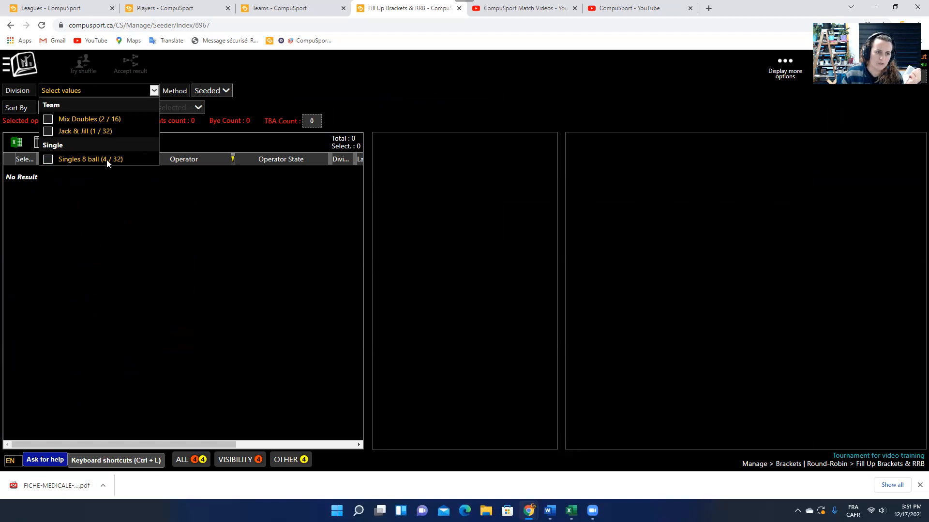
left_click(48, 159)
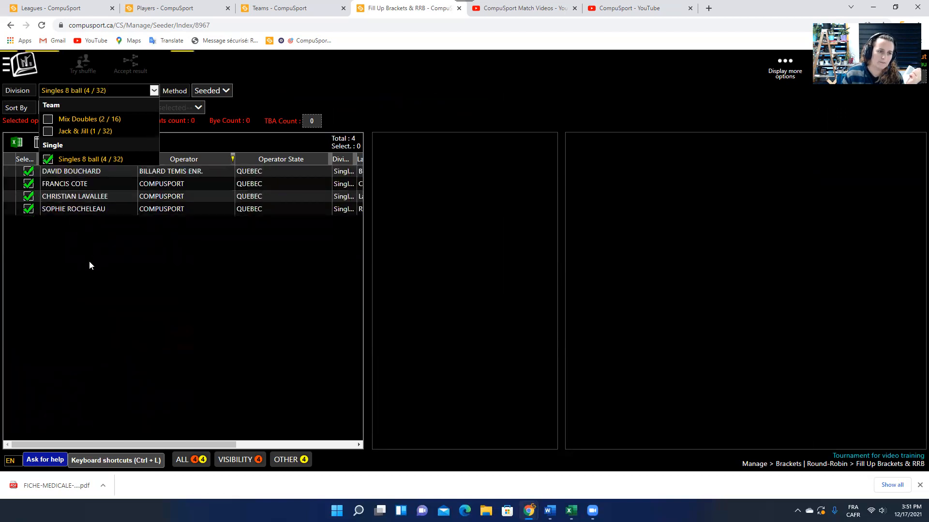
left_click(91, 265)
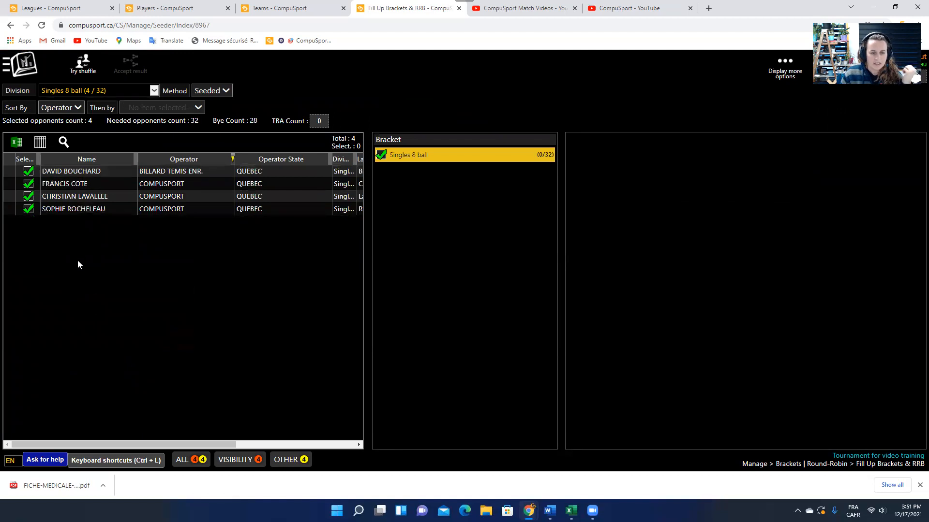
left_click(209, 94)
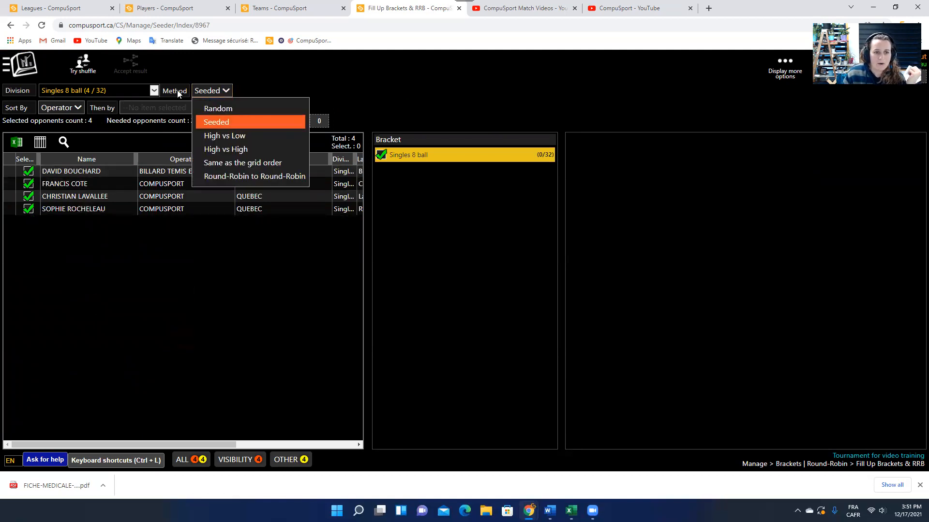
left_click(221, 108)
left_click(215, 97)
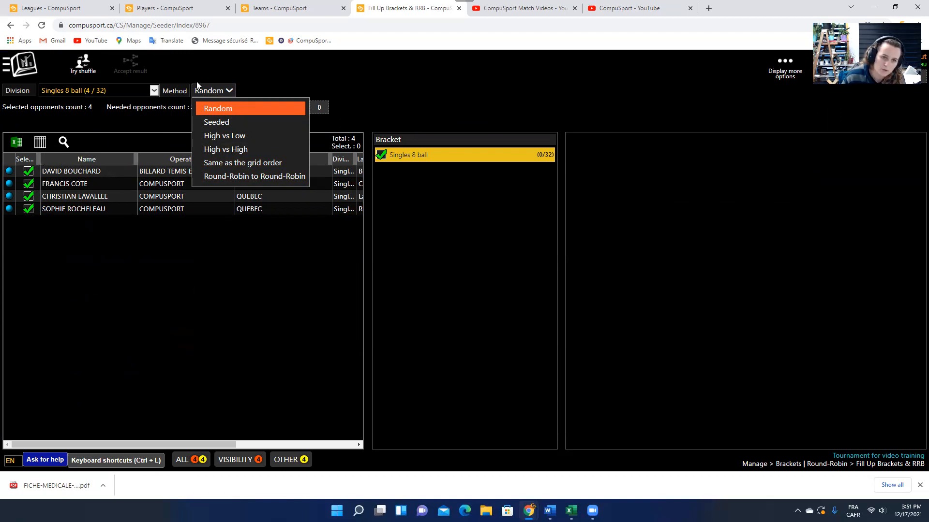
left_click(153, 112)
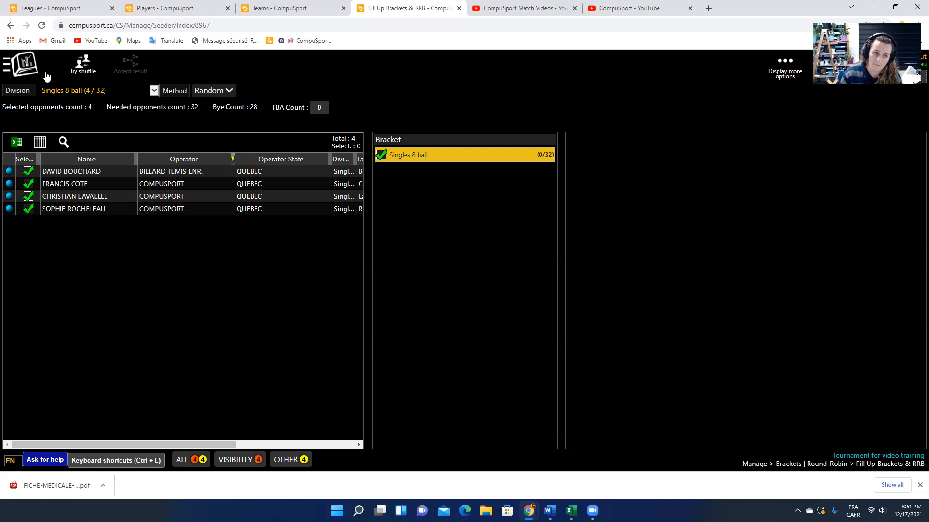
left_click(30, 68)
left_click(135, 103)
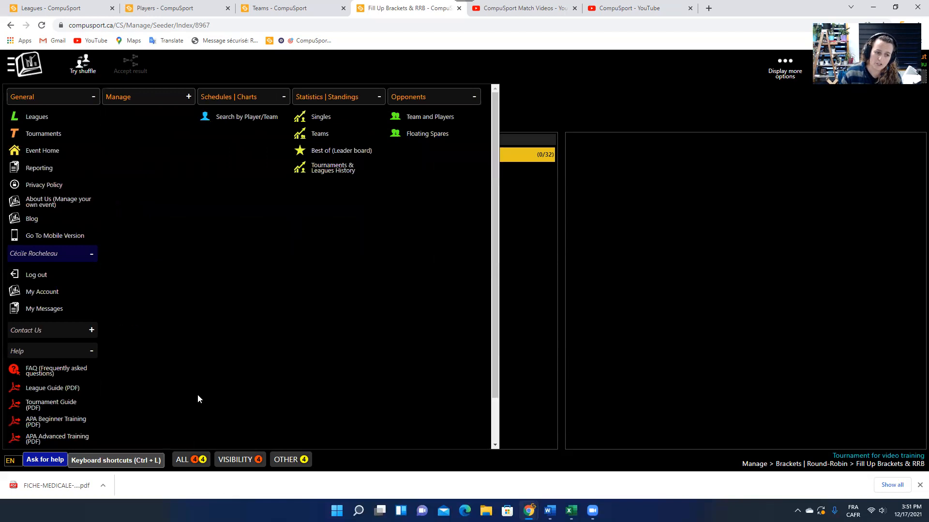
Open the Brackets page and select the Jack & Jill bracket.
left_click(136, 102)
scroll(138, 232, "down", 5)
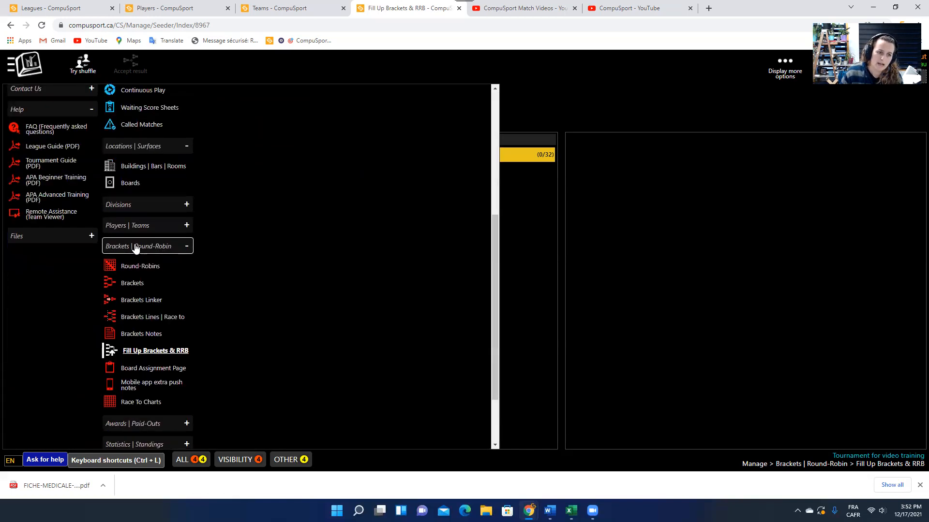
left_click(137, 284)
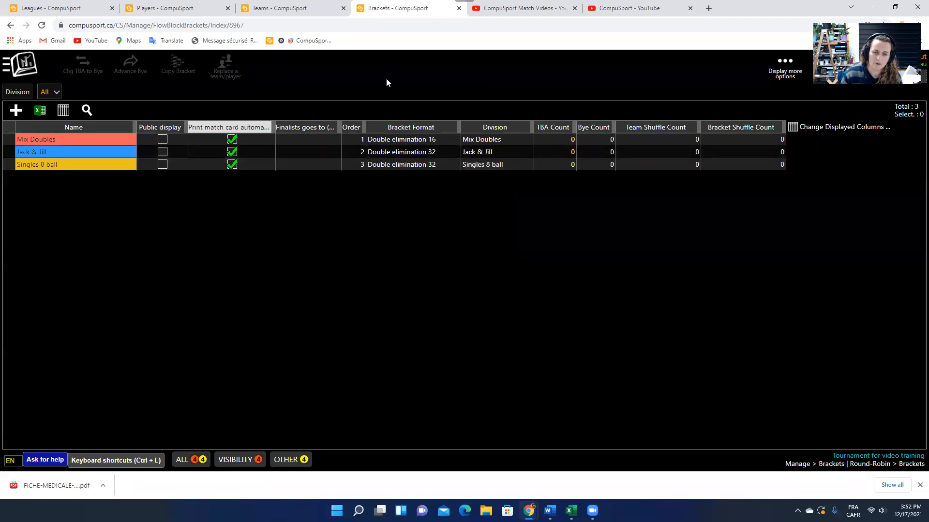
left_click(425, 153)
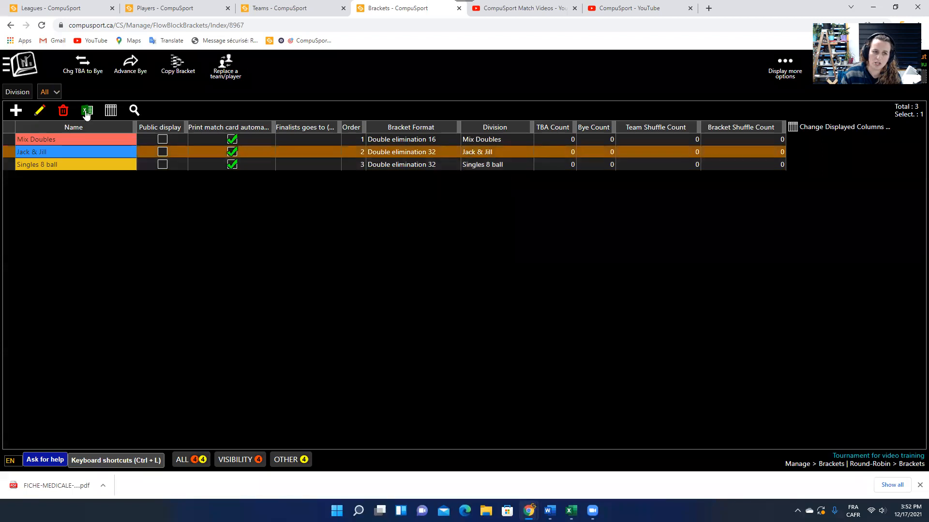
Reload the Fill Up Brackets & RRB page from the main menu.
left_click(28, 71)
scroll(206, 330, "down", 5)
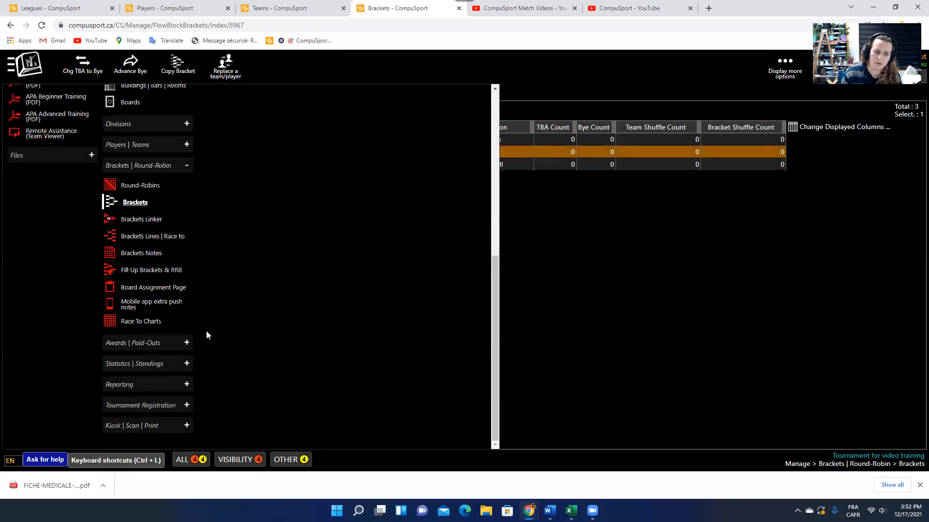
left_click(139, 271)
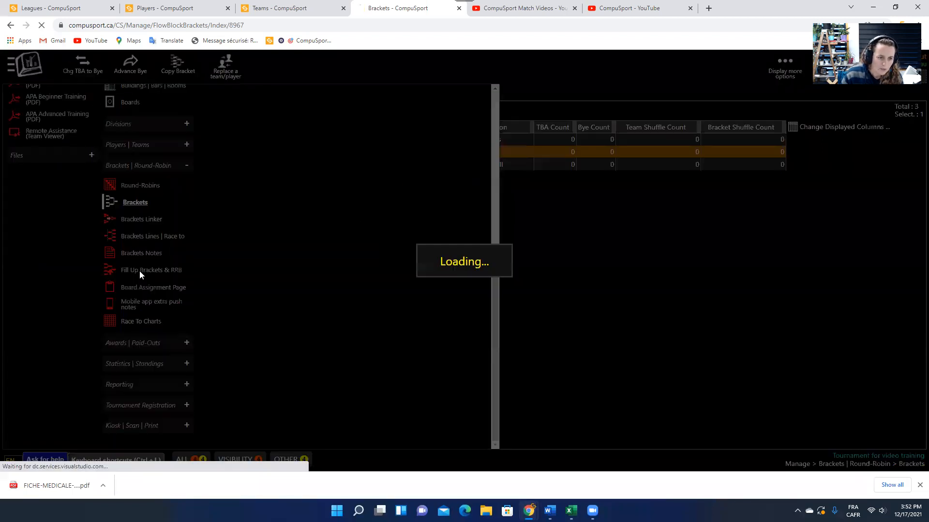
Pick Singles 8 ball with Random seeding and a TBA count of 4, leaving 24 byes.
left_click(81, 95)
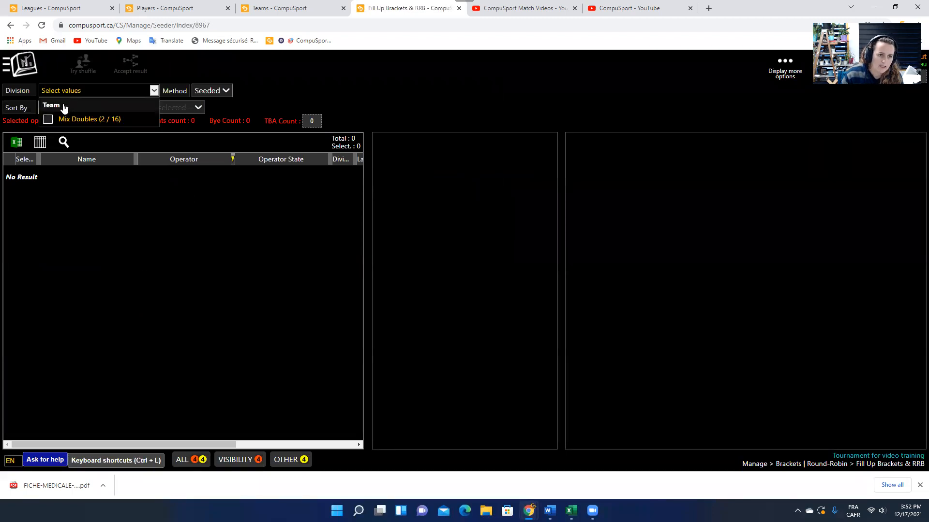
left_click(48, 160)
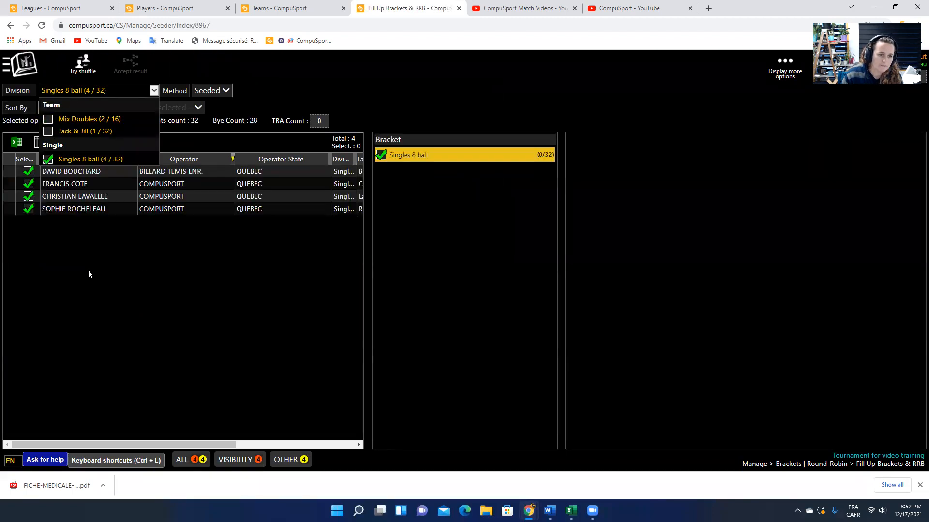
left_click(224, 92)
left_click(221, 110)
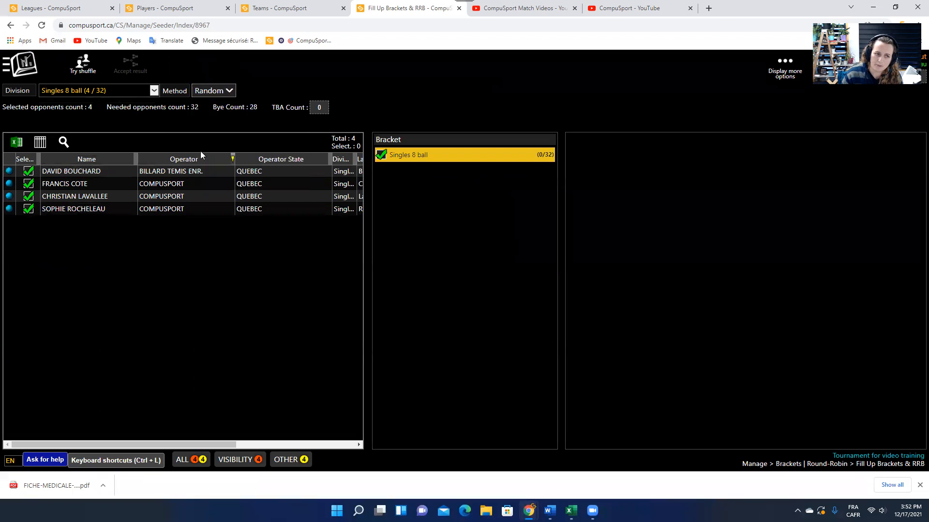
left_click(325, 105)
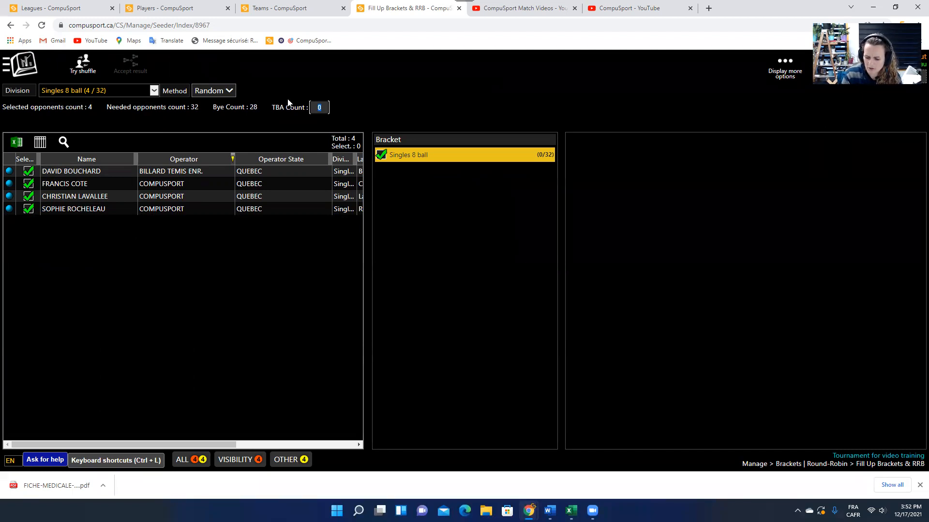
type("4")
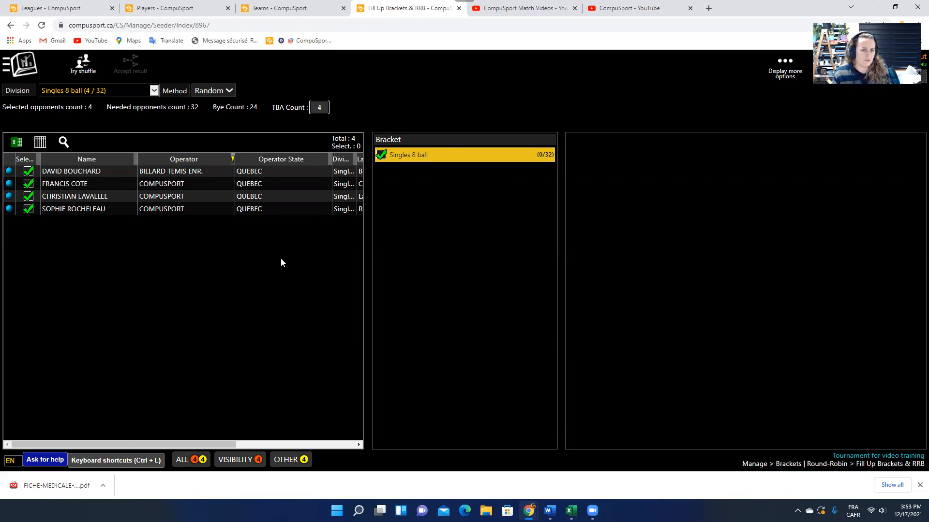
Try a shuffle for Singles 8 ball, then switch the division to Jack & Jill and shuffle again.
left_click(78, 71)
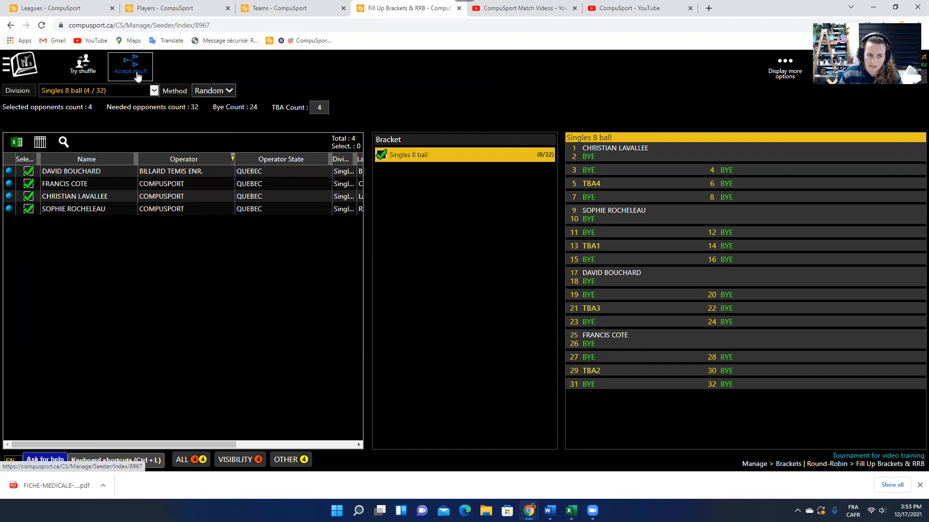
left_click(140, 92)
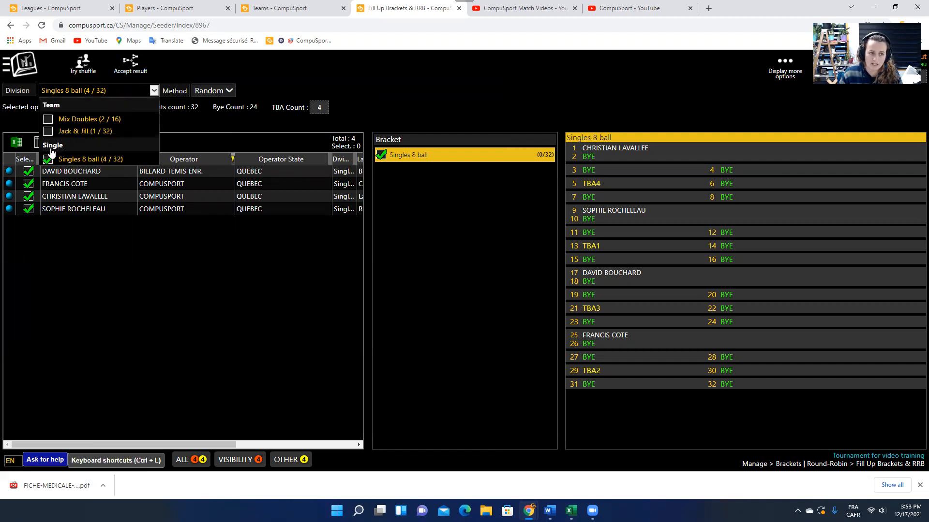
left_click(48, 159)
left_click(48, 132)
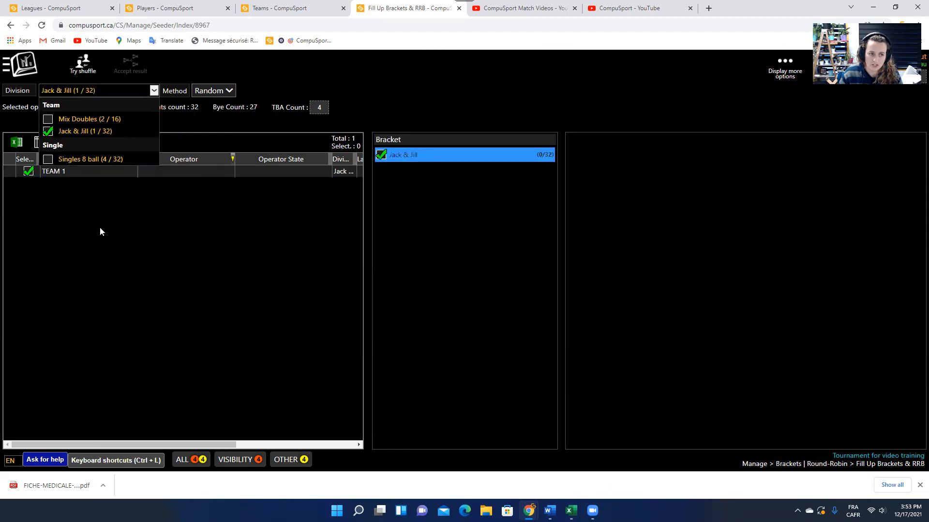
left_click(78, 73)
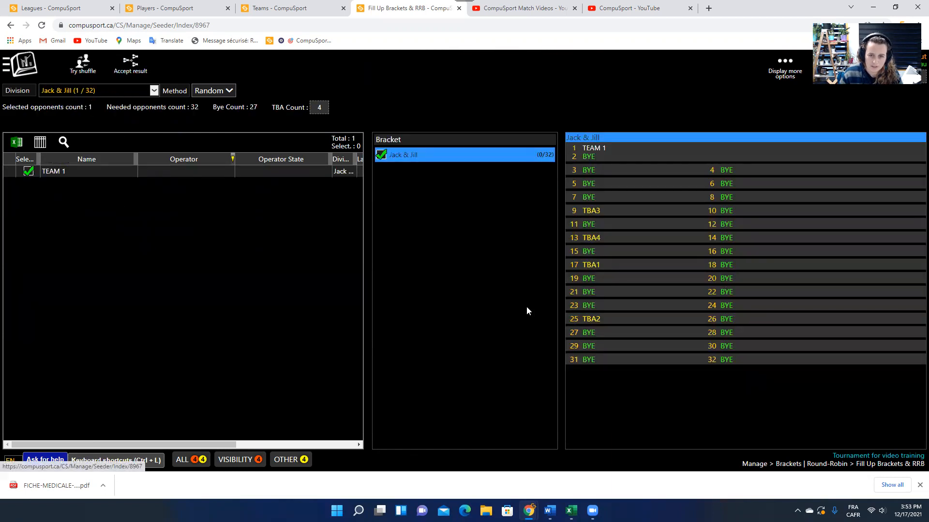
Open CompuSport's main navigation menu from the bracket seeding page.
left_click(23, 69)
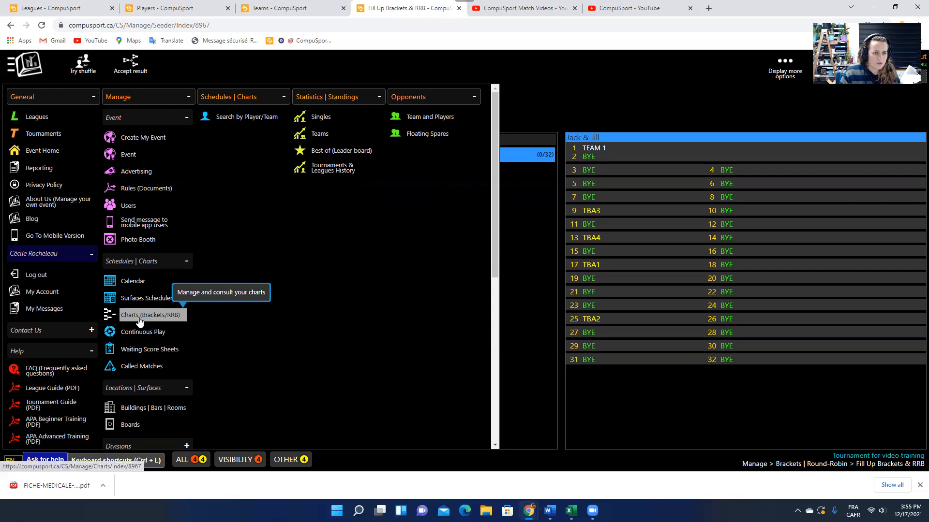
Go to Charts (Brackets/RRB) and load the Singles 8 ball double-elimination chart.
scroll(140, 339, "down", 6)
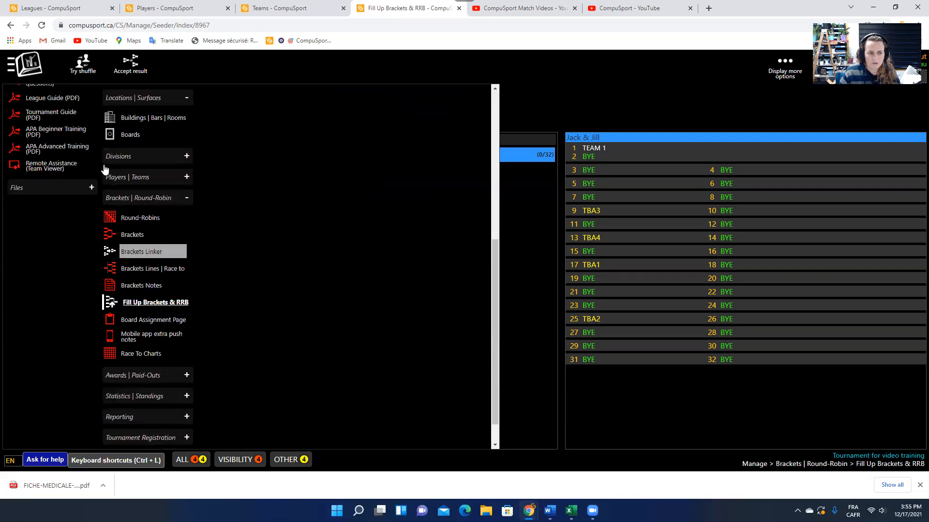
scroll(207, 269, "up", 6)
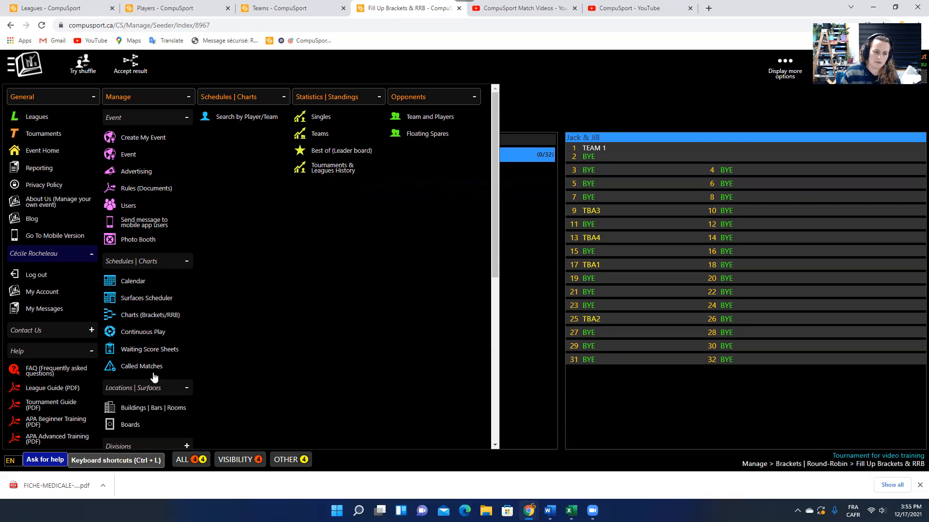
left_click(137, 315)
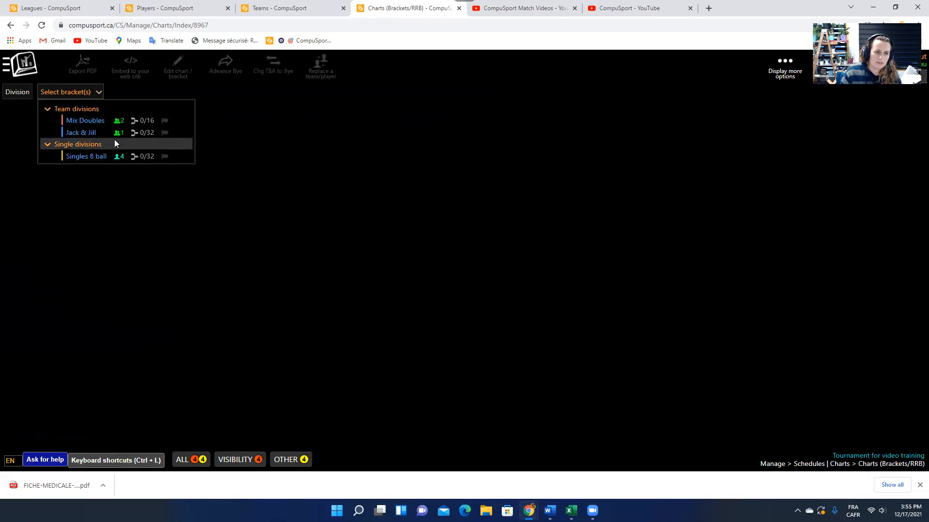
left_click(89, 157)
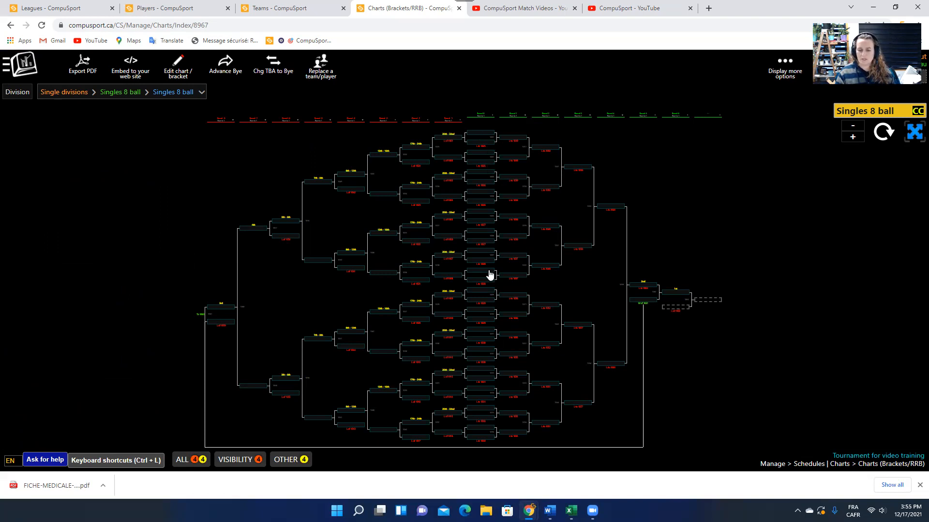
Zoom into the Singles 8 ball chart and pan to bring the Round 0 slots into view.
scroll(553, 307, "up", 3)
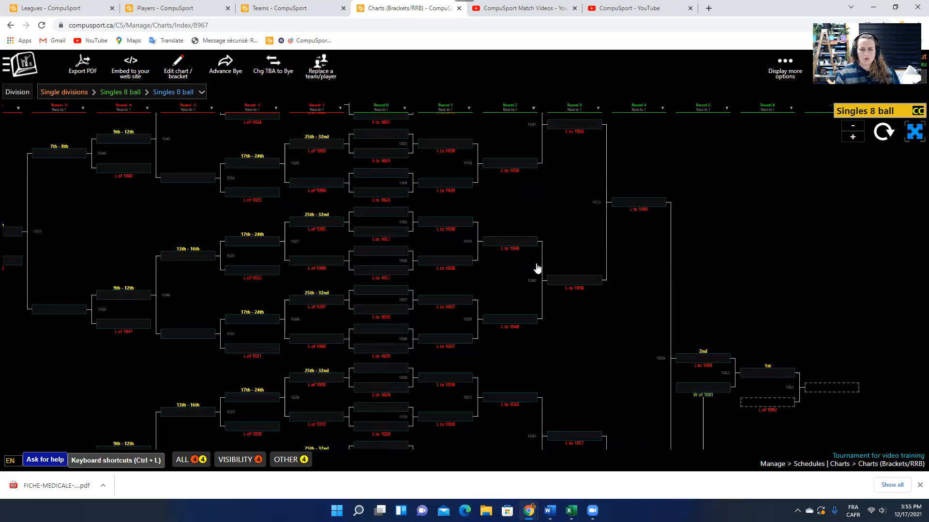
left_click_drag(504, 217, 535, 264)
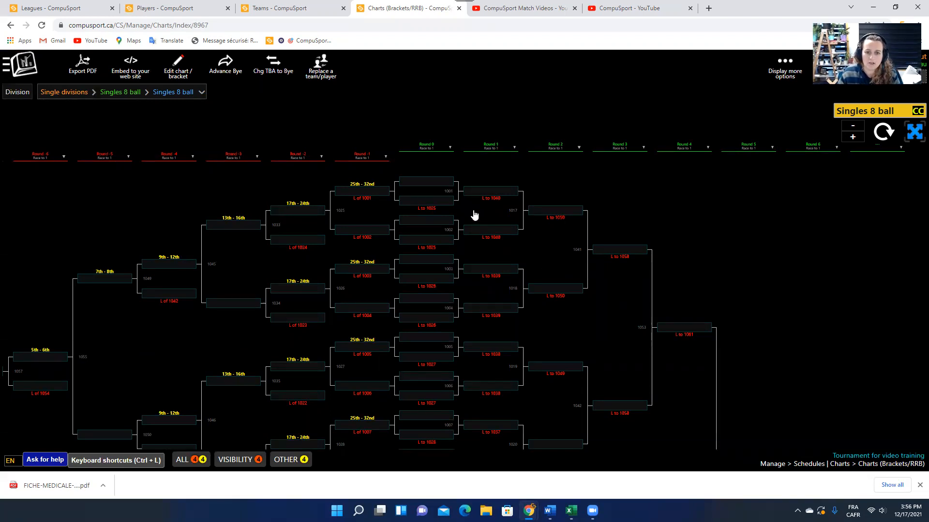
Place the first two registered players into Round 0 match 1001 via name suggestions.
left_click(433, 180)
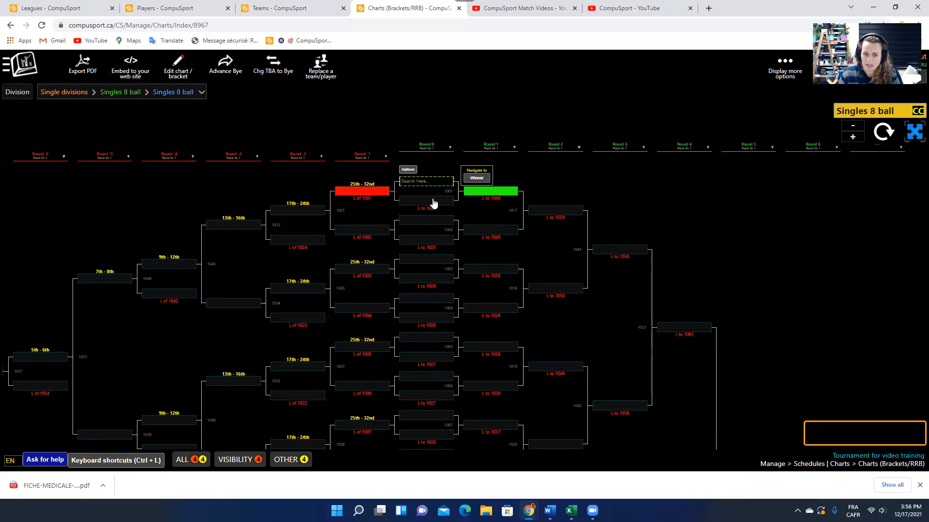
left_click(434, 201)
left_click(435, 222)
left_click(442, 241)
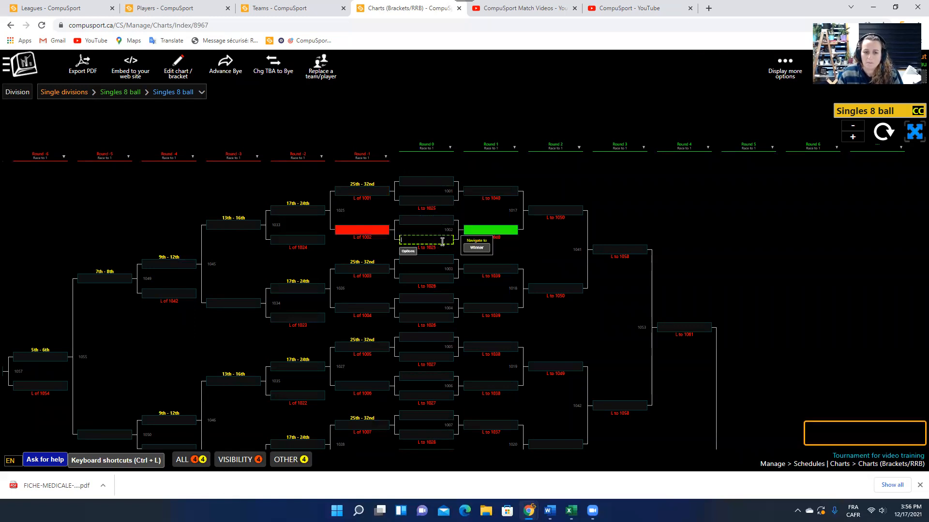
left_click(430, 181)
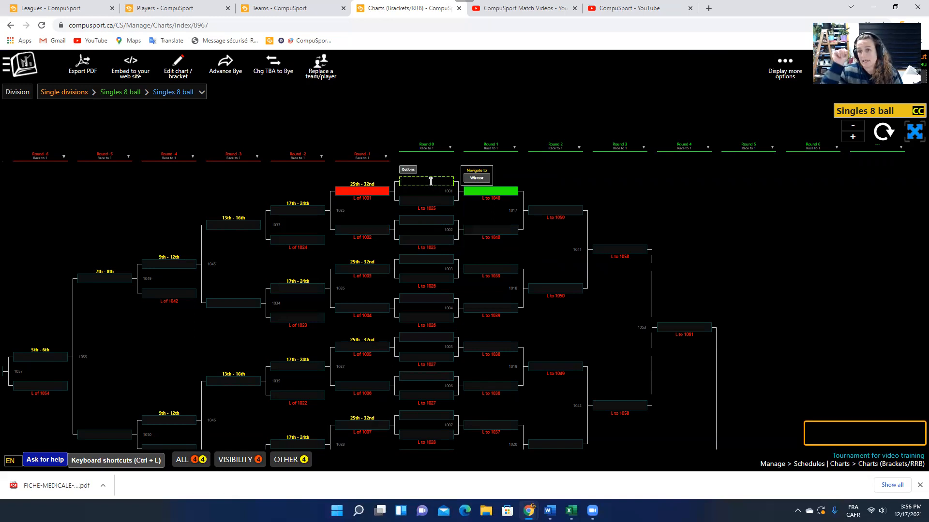
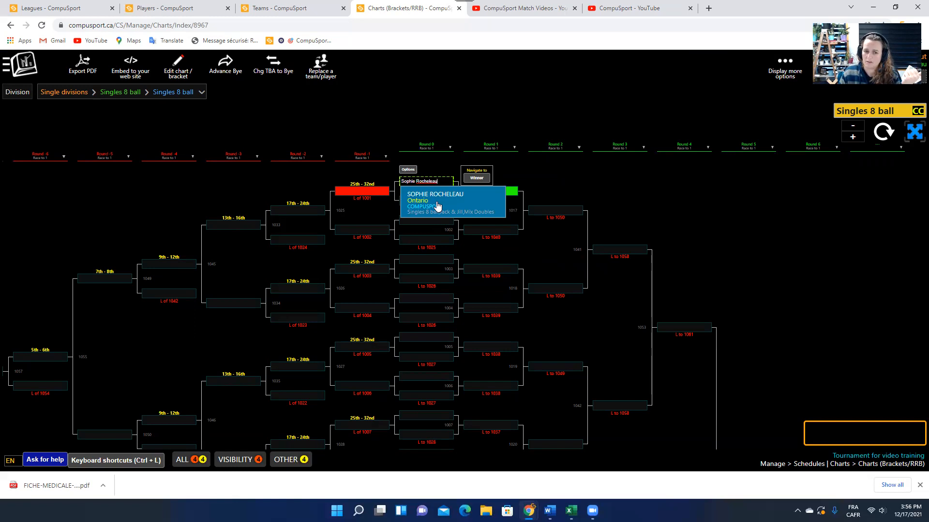
left_click(437, 207)
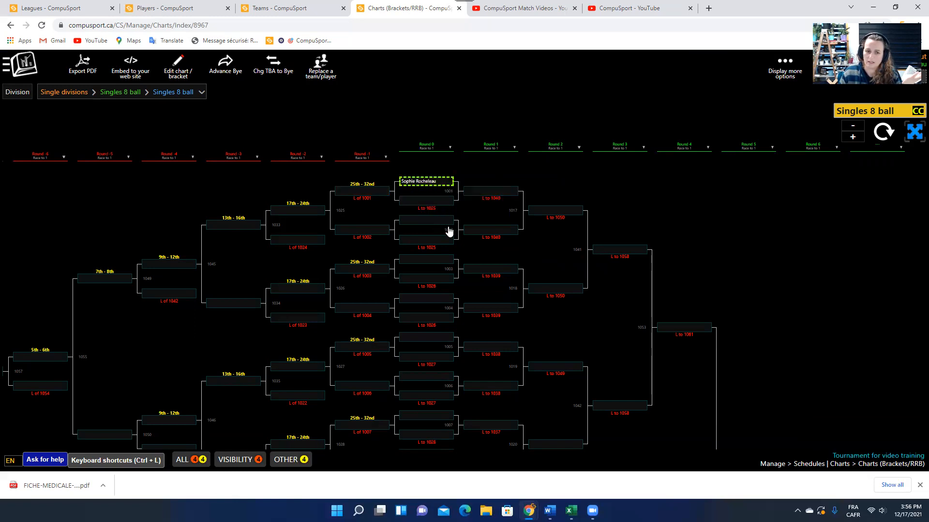
left_click(420, 200)
type("Francis")
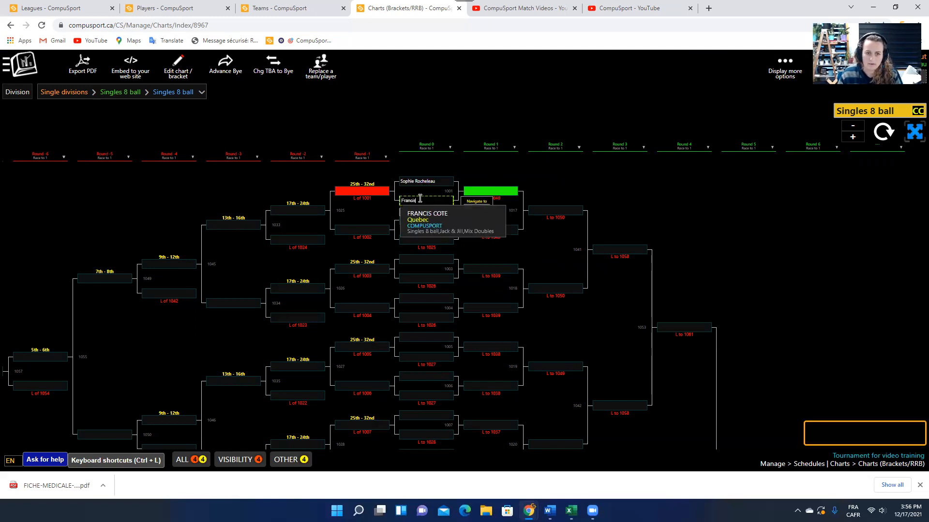
left_click(444, 227)
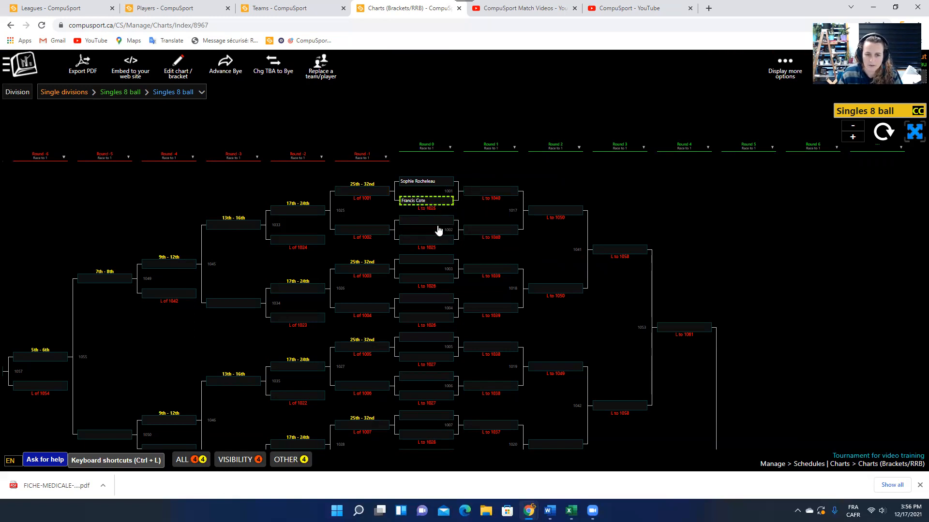
Place the remaining two registered players into Round 0 match 1002.
left_click(424, 221)
type("David")
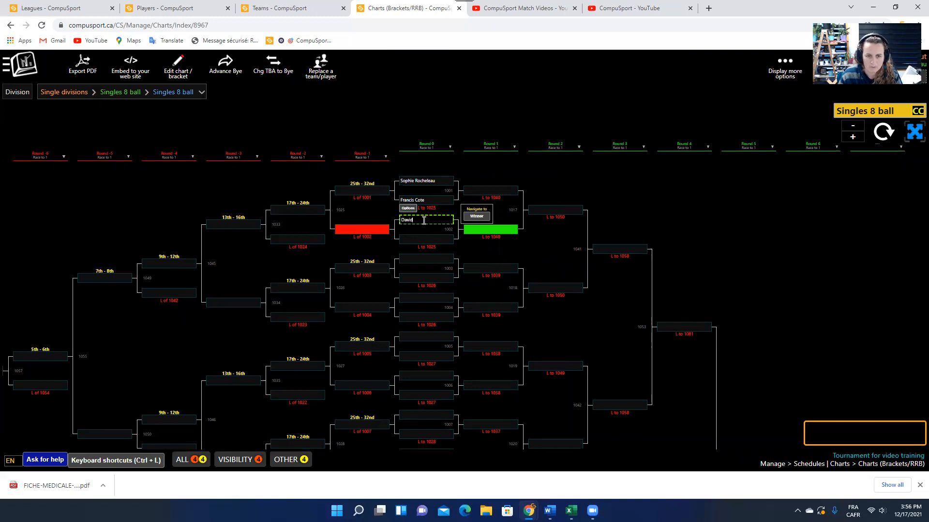
left_click(421, 234)
left_click(422, 242)
type("Christian")
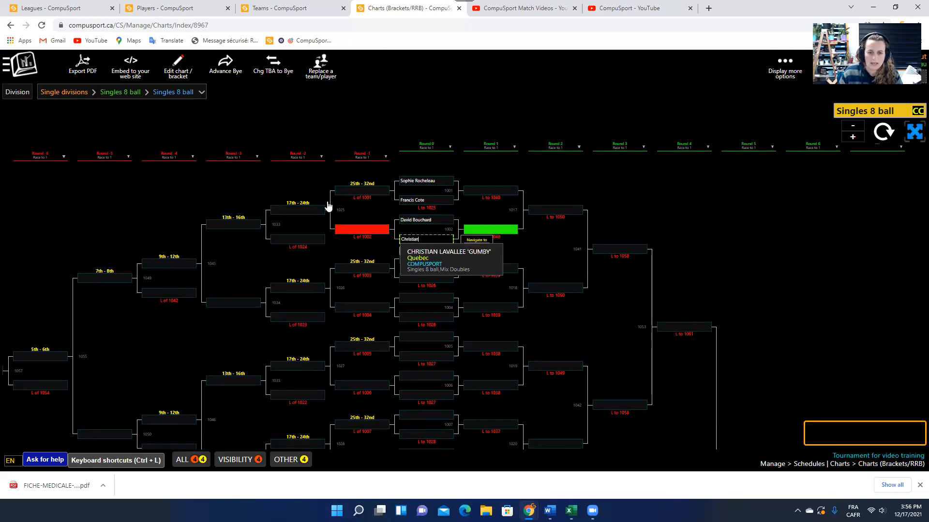
left_click(424, 261)
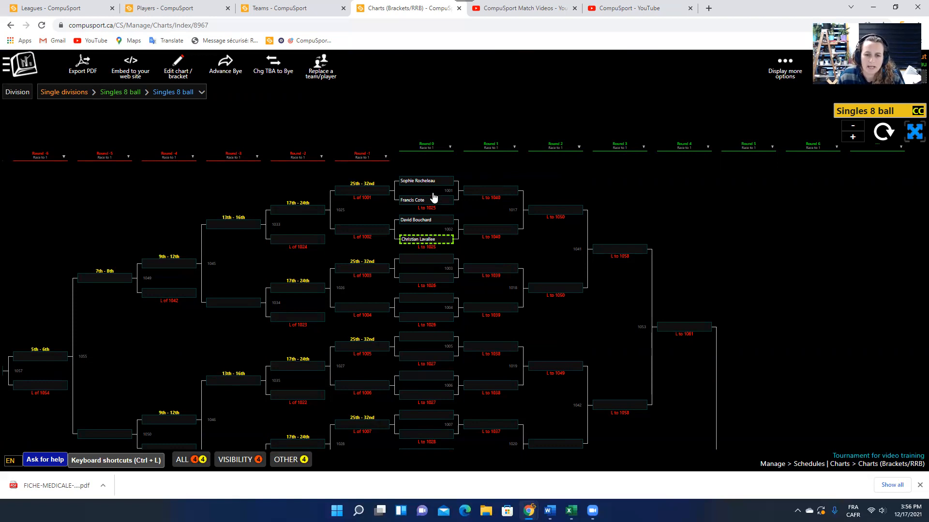
Set the second player of match 1001 as winner, advancing them to Round 1.
left_click(421, 183)
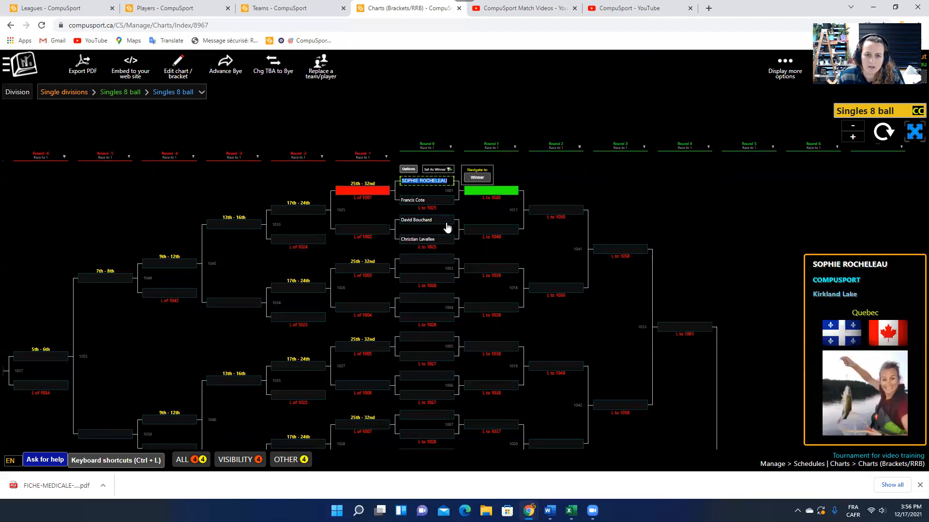
left_click(616, 190)
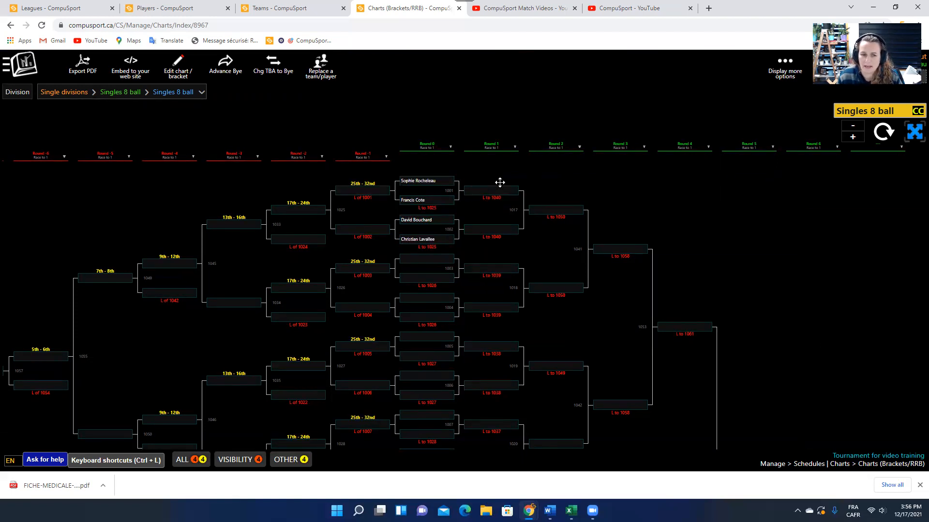
left_click(414, 202)
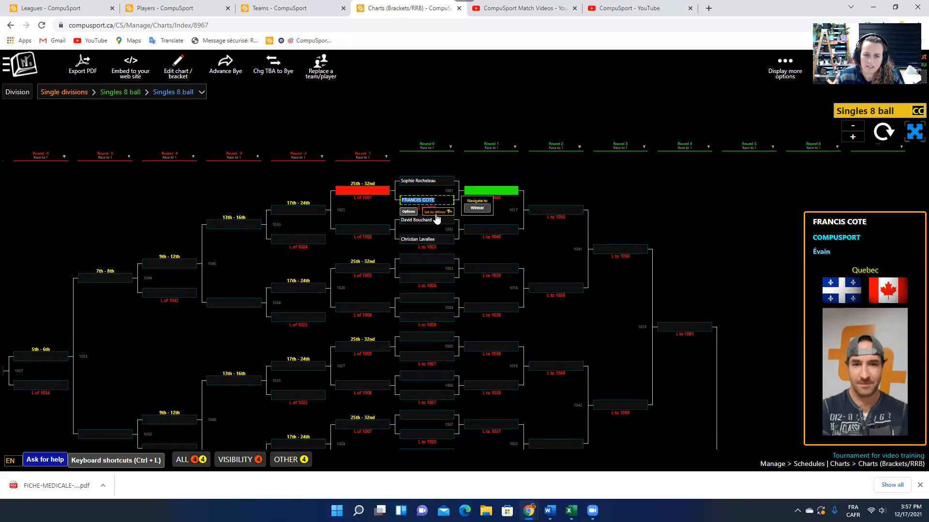
left_click(436, 212)
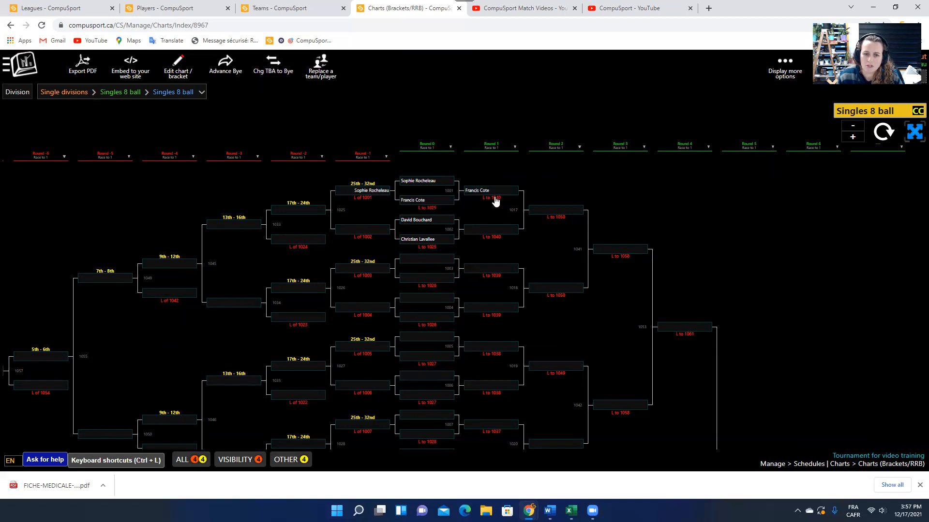
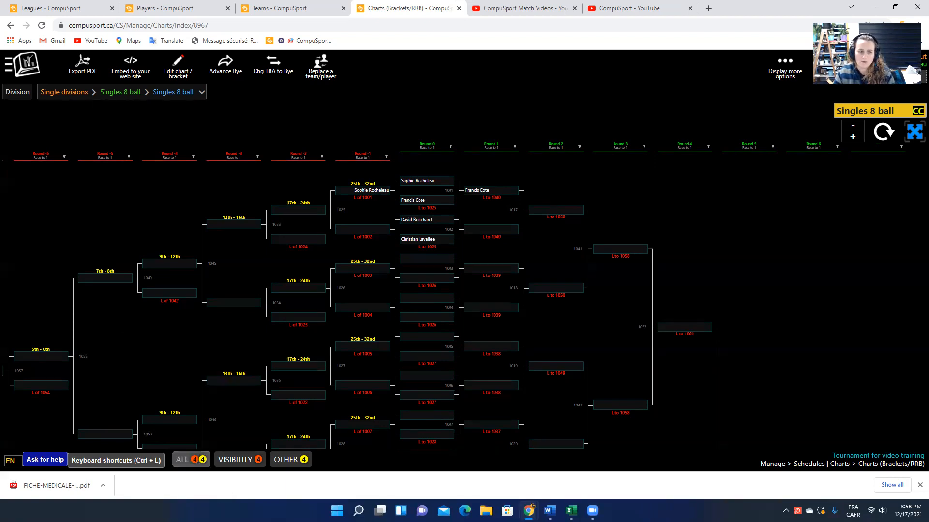
Leave the bracket chart and go to the Boards list via the navigation menu.
left_click(30, 66)
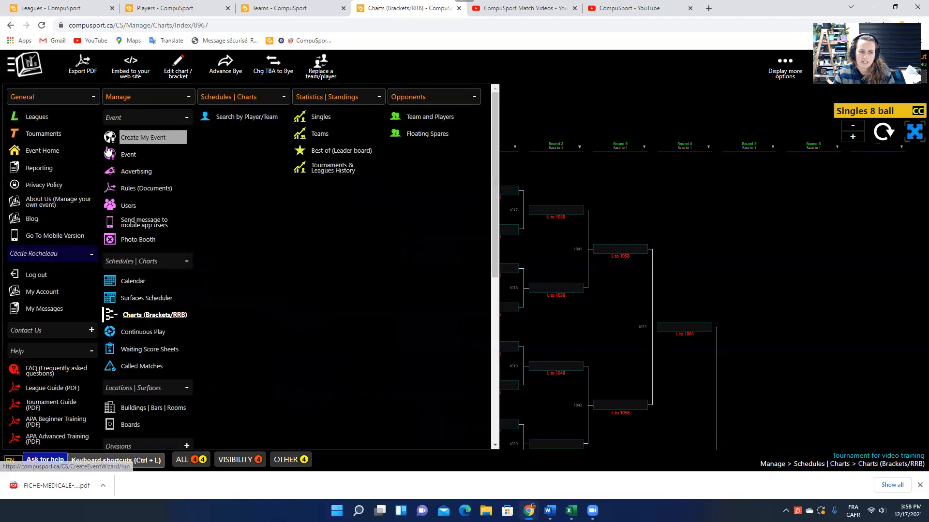
scroll(160, 310, "down", 6)
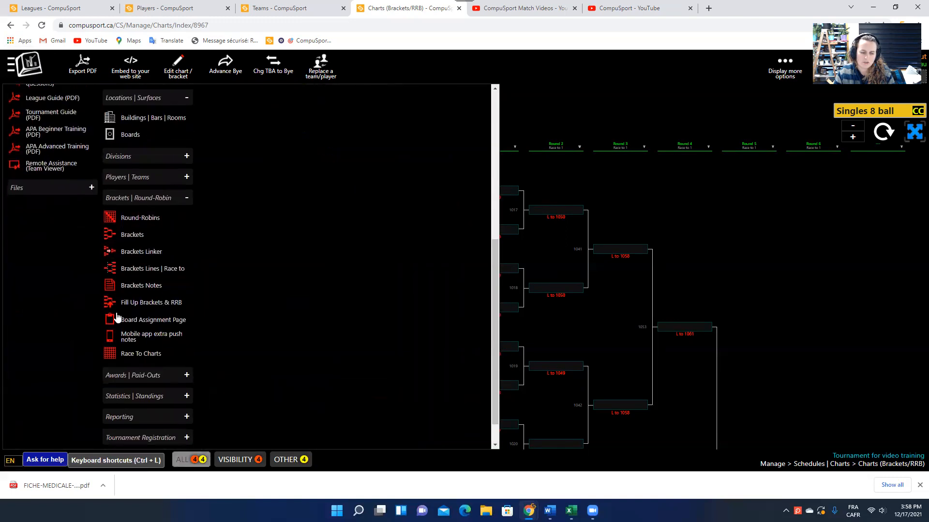
scroll(180, 201, "up", 5)
scroll(182, 208, "up", 1)
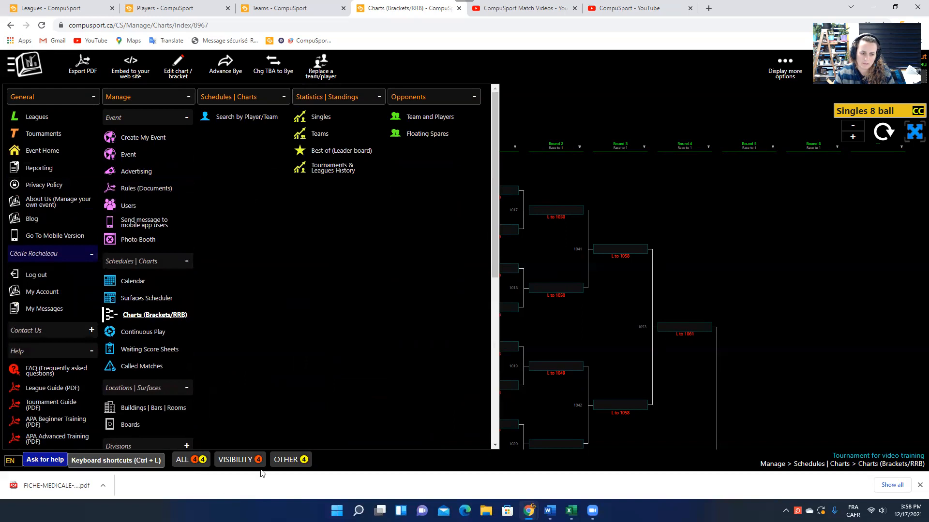
left_click(145, 427)
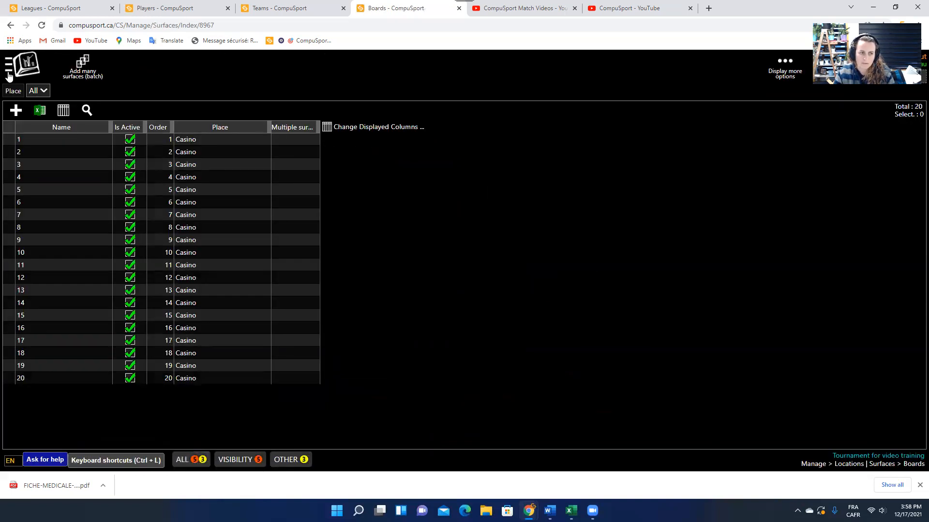
Load the Divisions page listing Mix Doubles, Jack & Jill and Singles 8 ball.
left_click(22, 65)
scroll(118, 364, "down", 5)
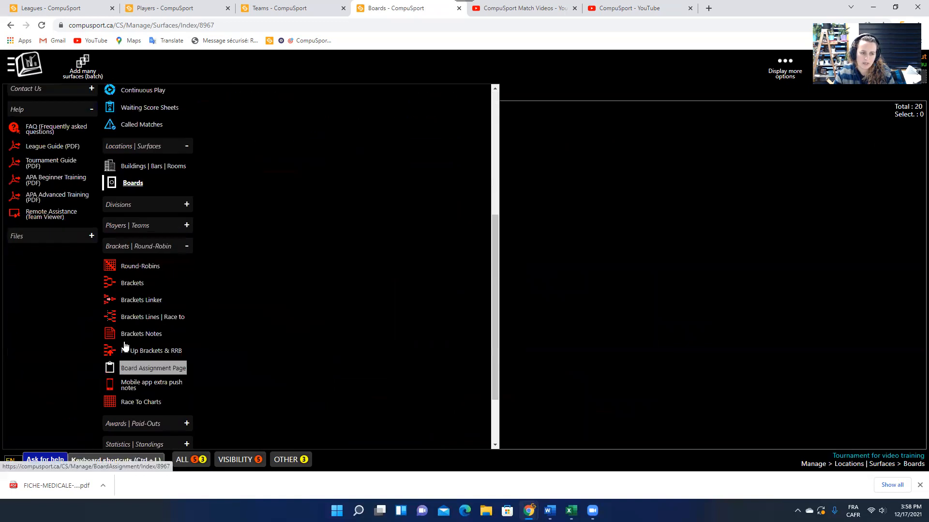
left_click(133, 206)
left_click(143, 242)
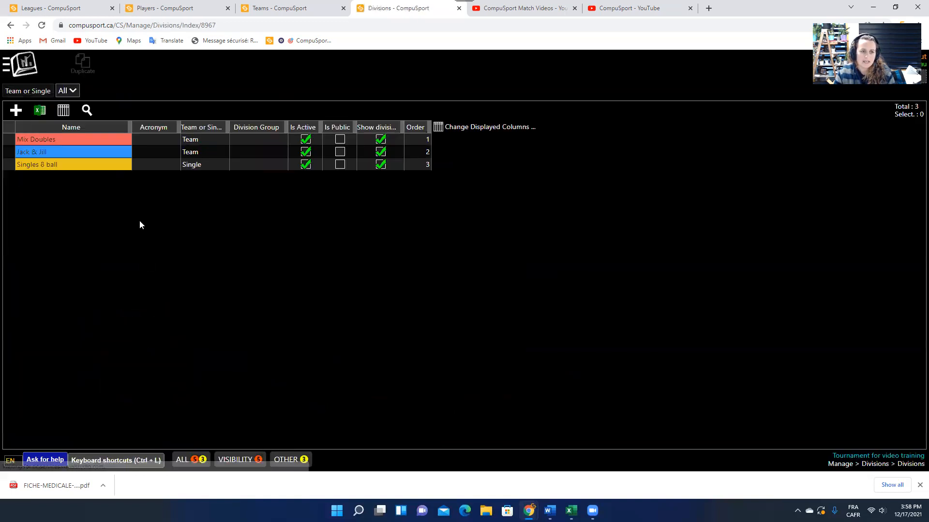
left_click(183, 462)
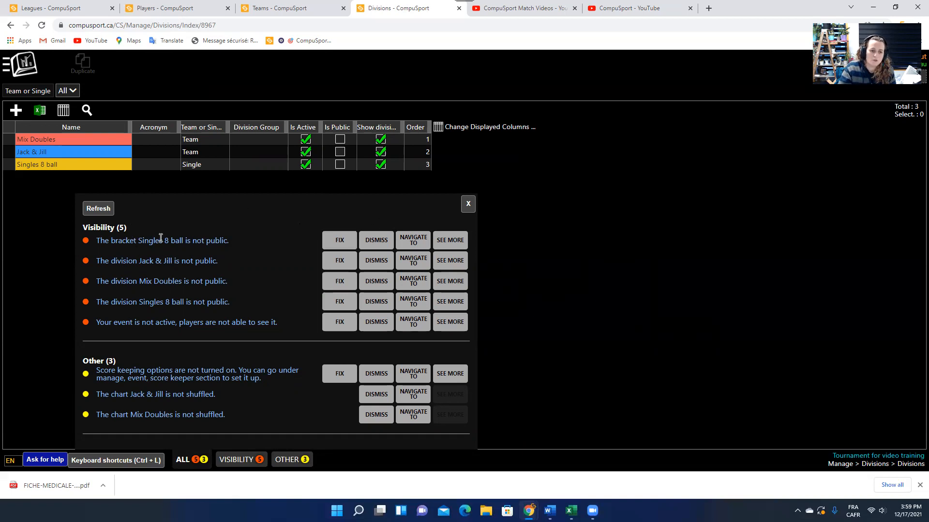
left_click_drag(280, 325, 98, 323)
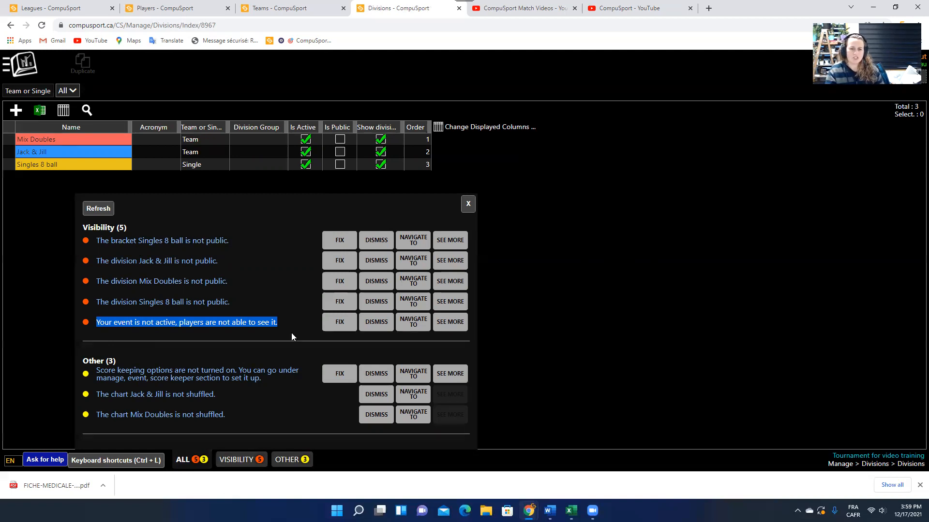
left_click(466, 203)
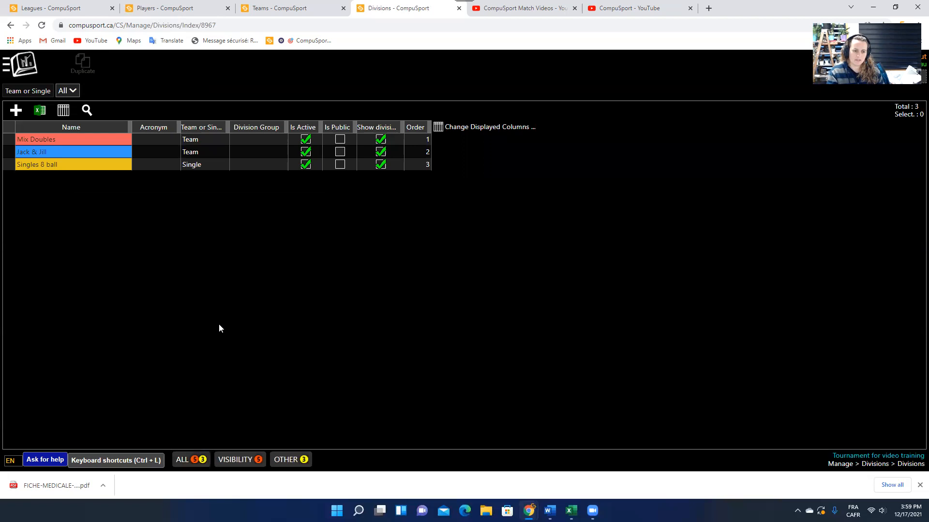
left_click(186, 459)
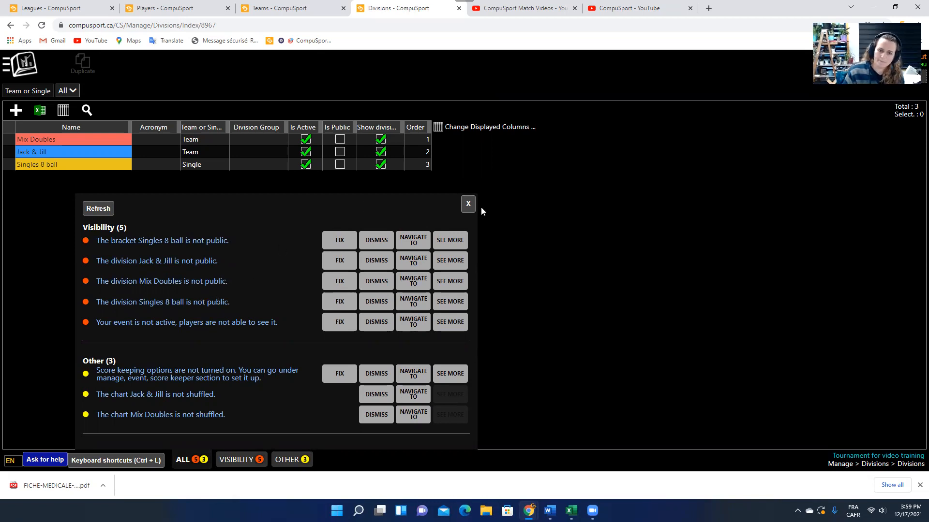
left_click(468, 204)
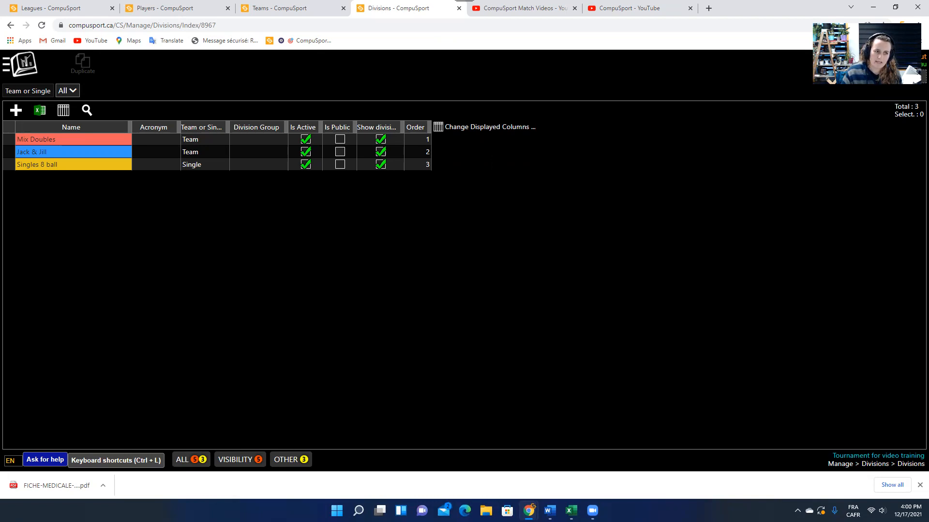
Open the navigation menu over the Divisions page and scroll through its entries.
left_click(30, 61)
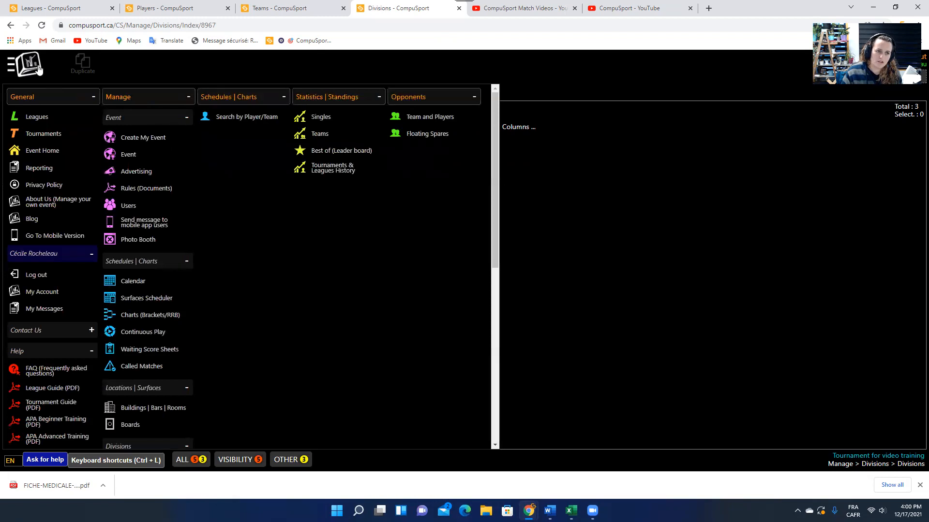
scroll(155, 378, "down", 5)
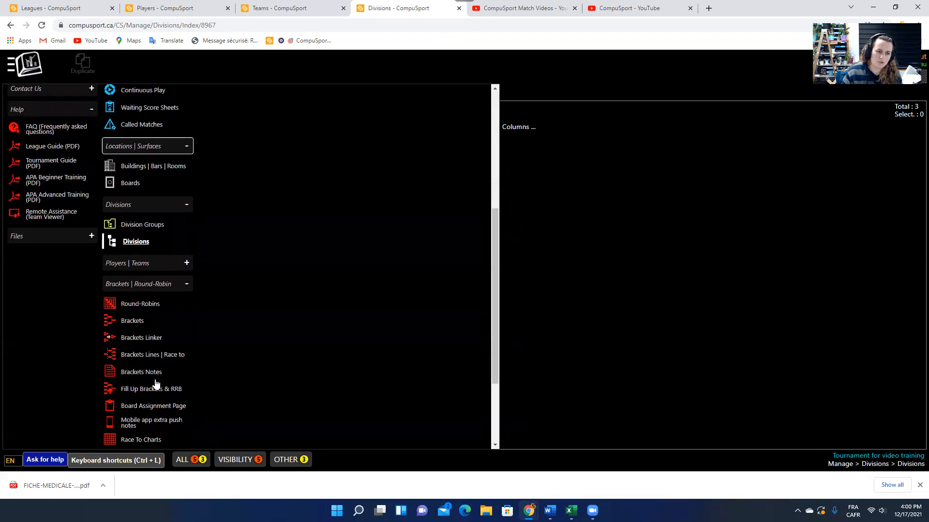
scroll(156, 383, "up", 5)
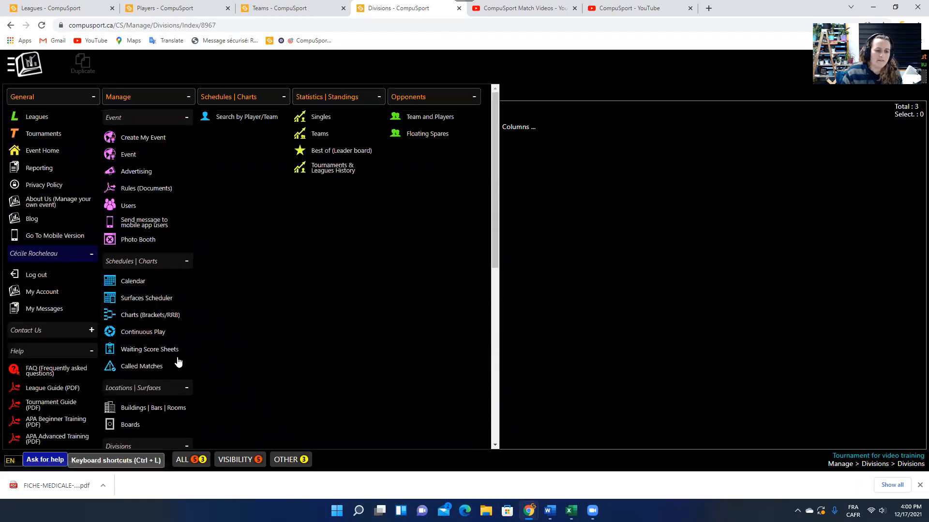